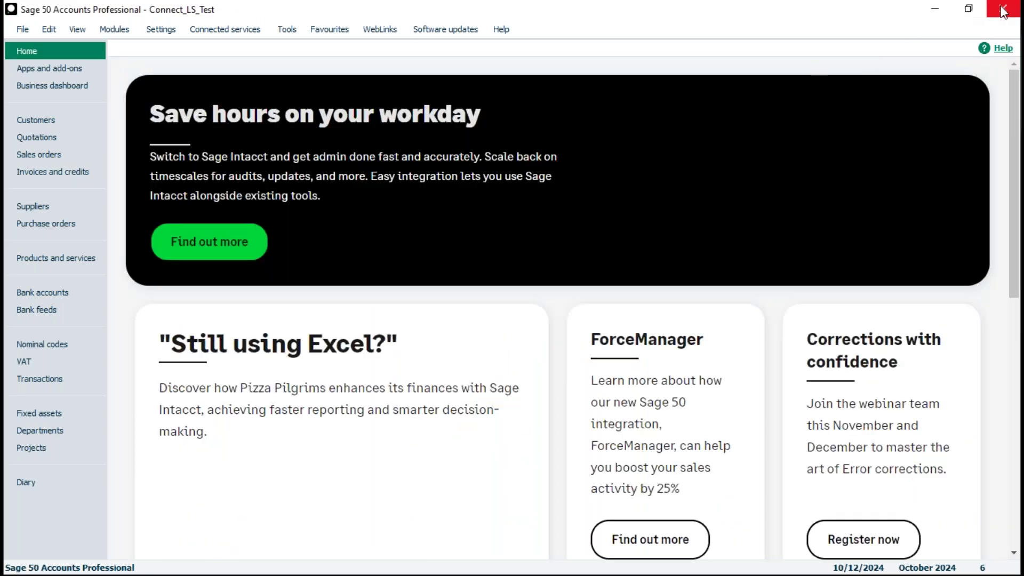
Close the Connect_LS_Test company and view the transactions list in the Sage Demos - Foreign Trader company.
left_click(1003, 10)
left_click(528, 323)
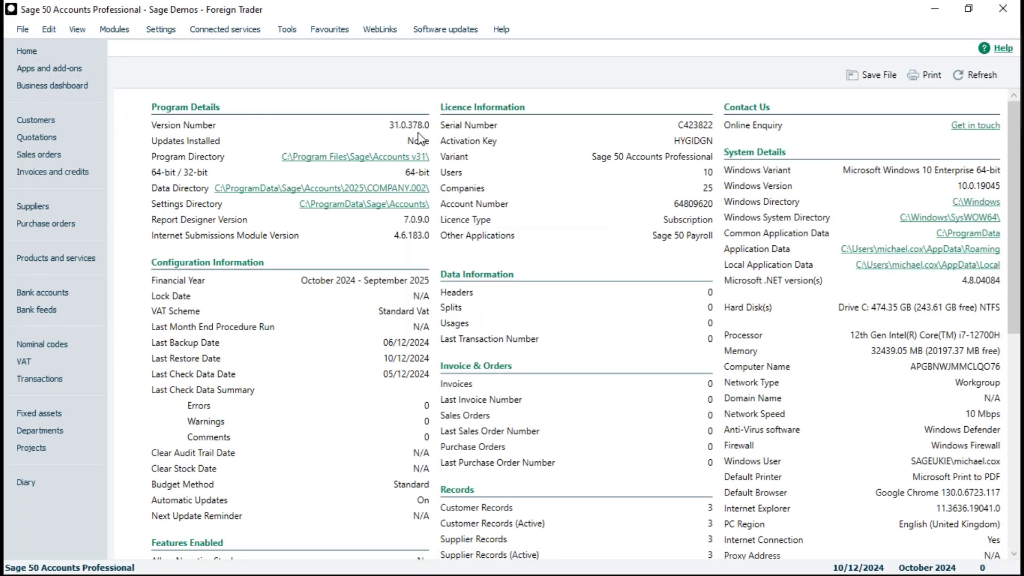
left_click(35, 52)
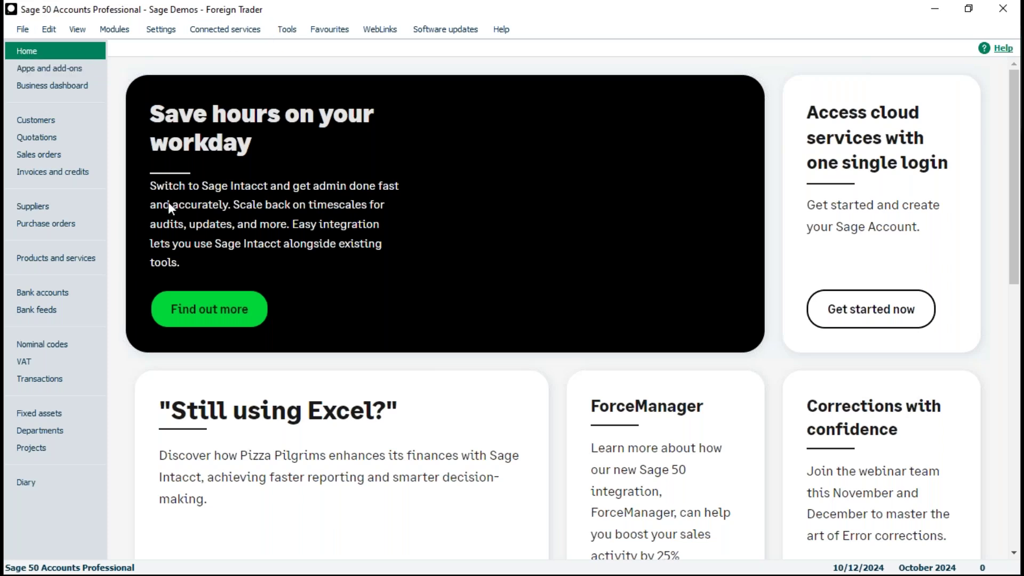
left_click(50, 377)
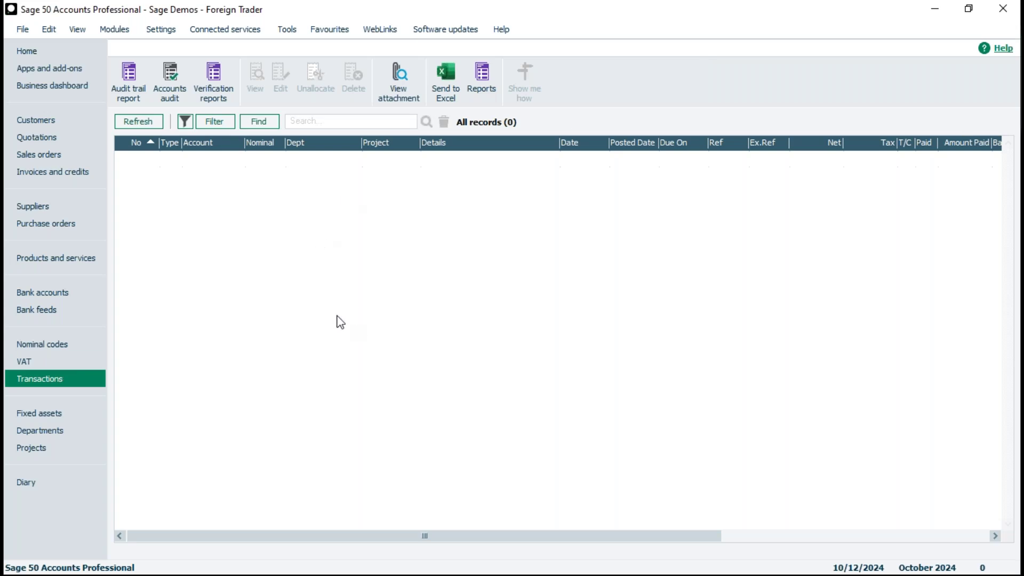
Open the Euro Customer record, check the currency in its default settings, and close the record.
left_click(41, 123)
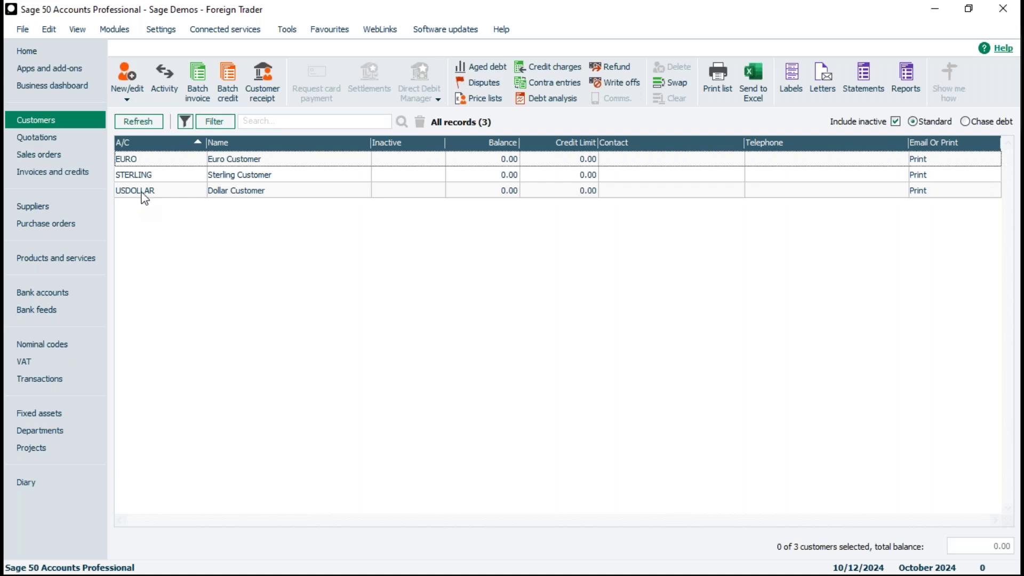
left_click(230, 160)
left_click(230, 160)
left_click(228, 161)
double_click(228, 161)
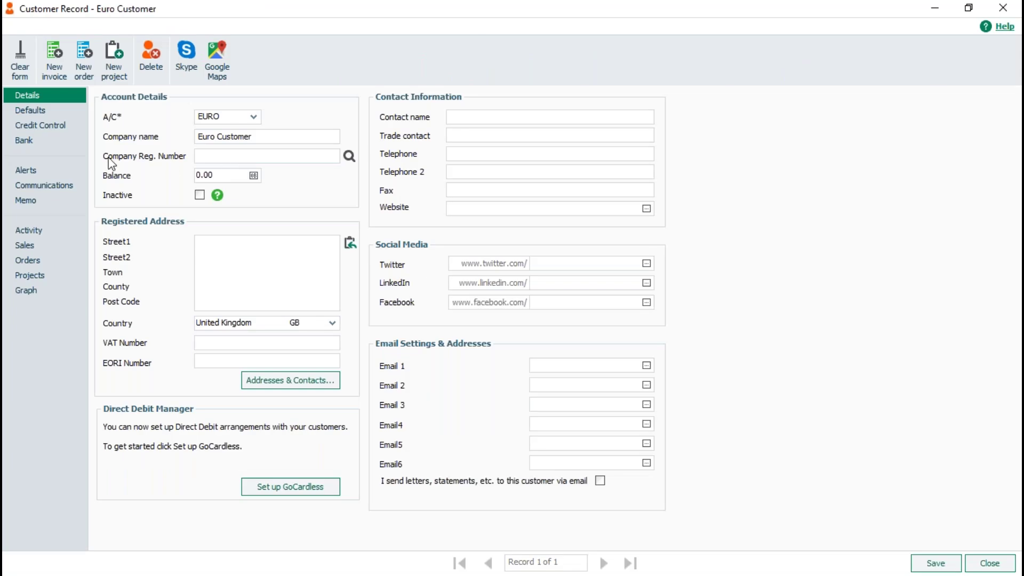
left_click(37, 112)
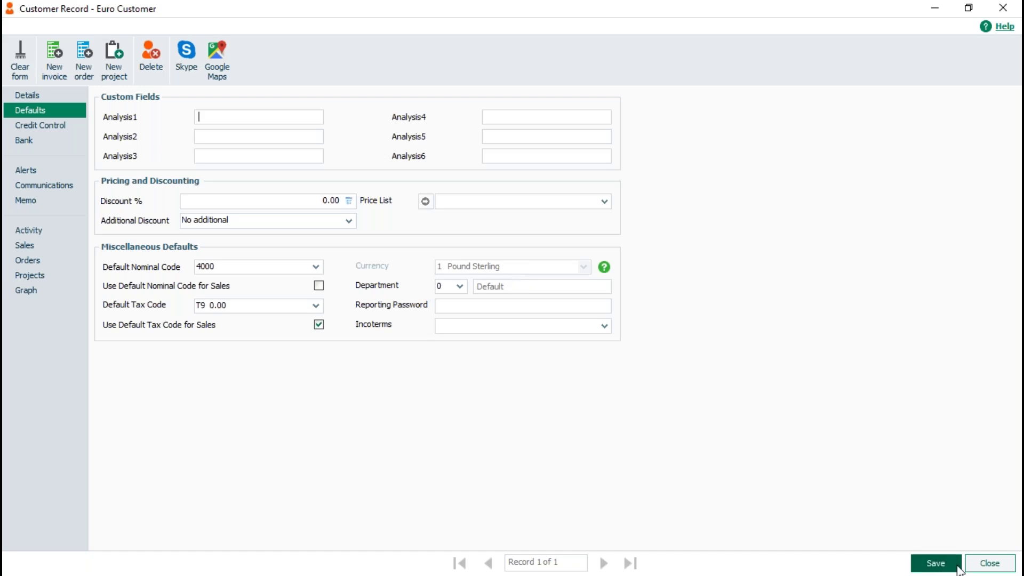
left_click(988, 563)
Examine the US Dollar, Euro, Argentinean Peso and Pound Sterling entries in the currencies list, then close it.
left_click(166, 32)
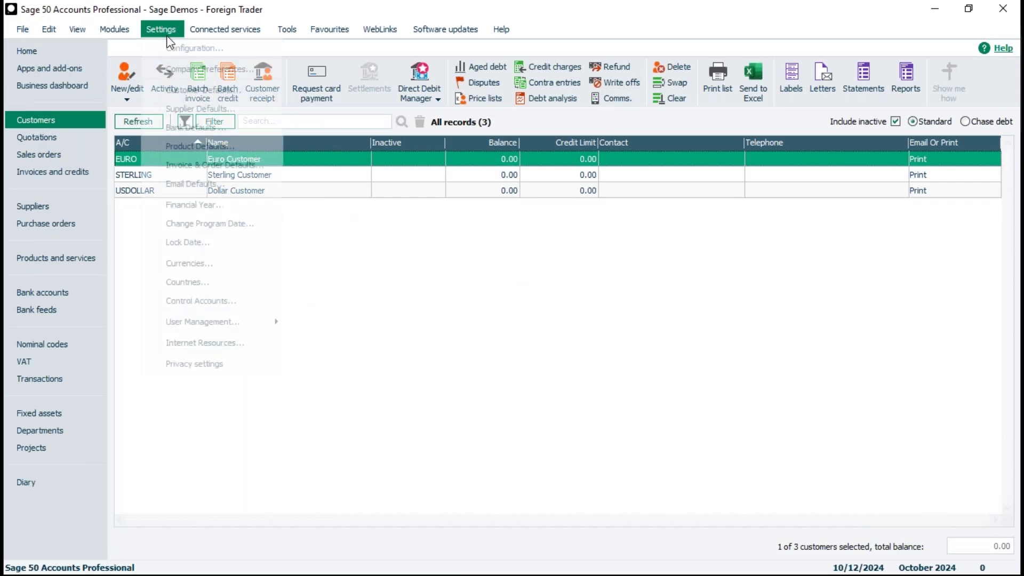
left_click(187, 264)
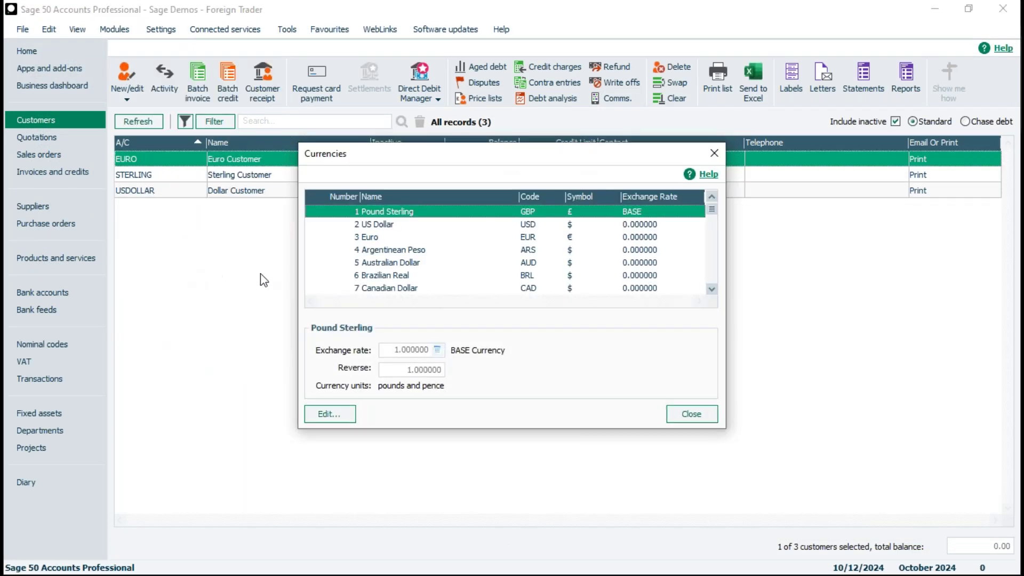
left_click(375, 224)
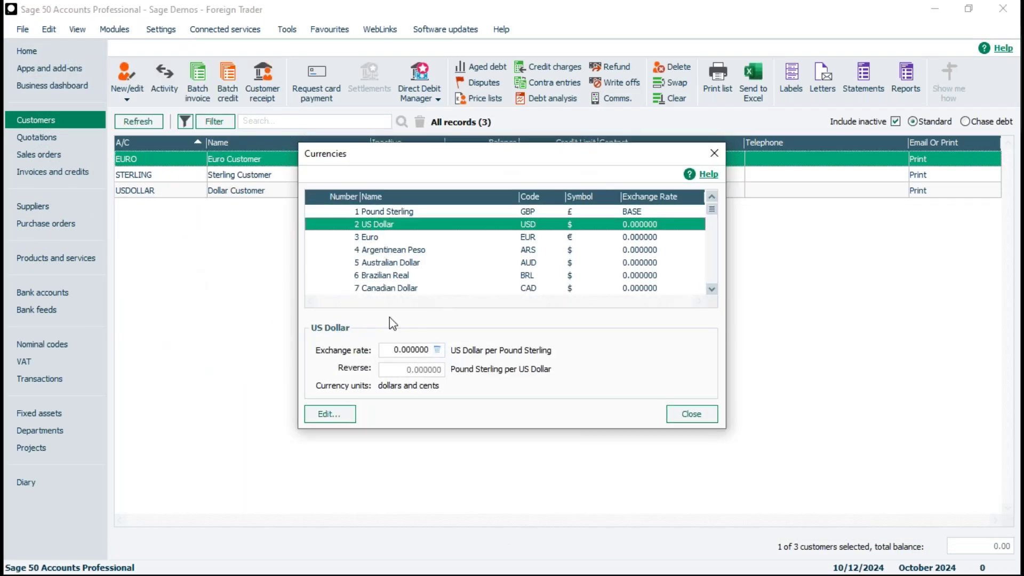
left_click(376, 239)
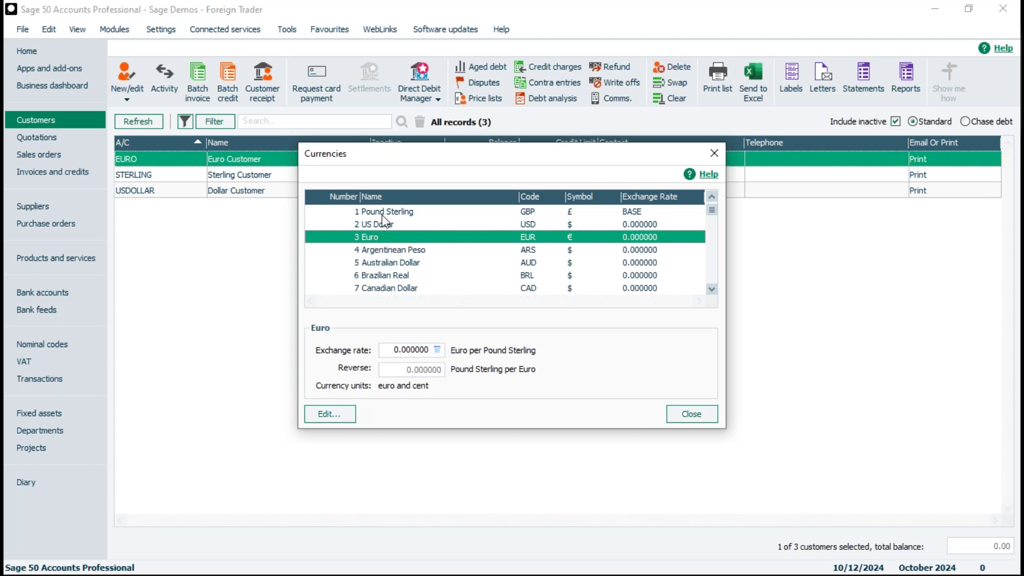
left_click(393, 251)
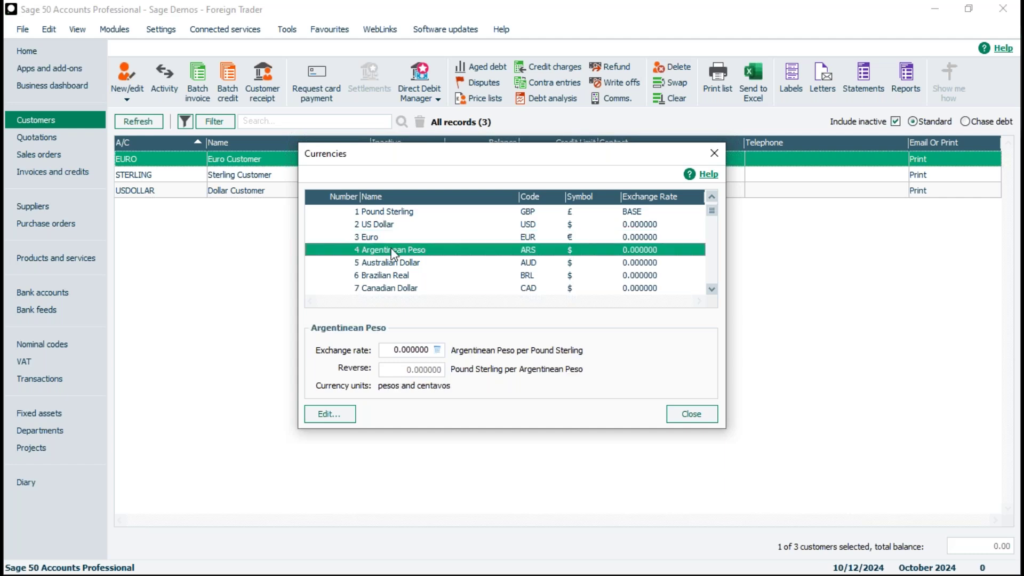
left_click(391, 212)
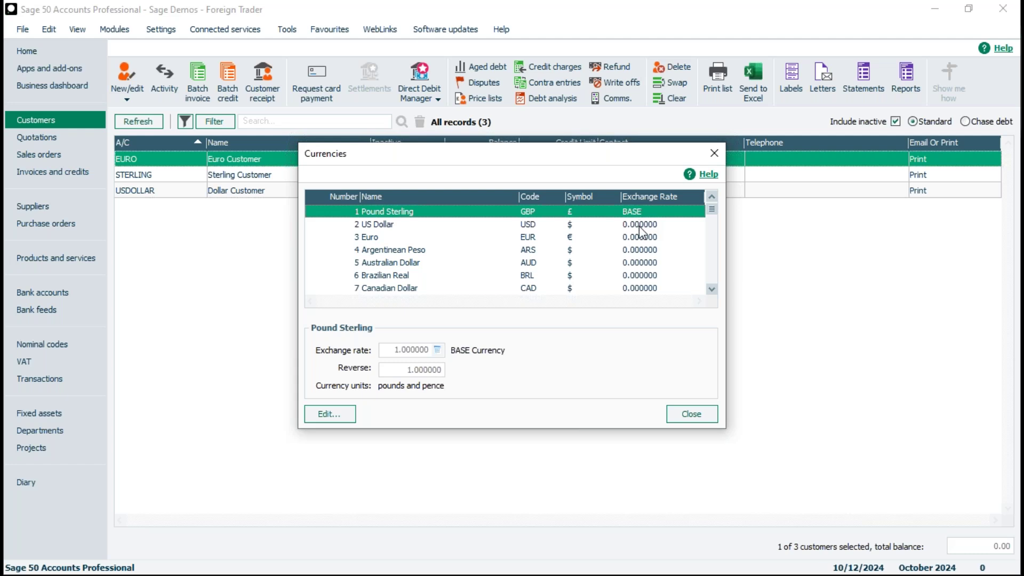
left_click(693, 414)
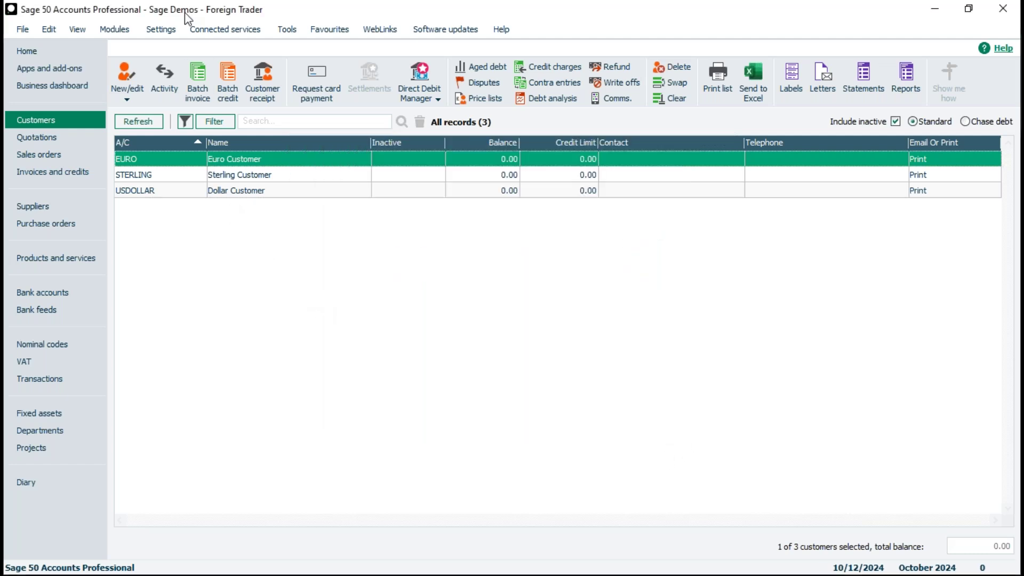
Start enabling Foreign Trader, accept closing all open windows, and proceed past the welcome page of the setup.
left_click(289, 32)
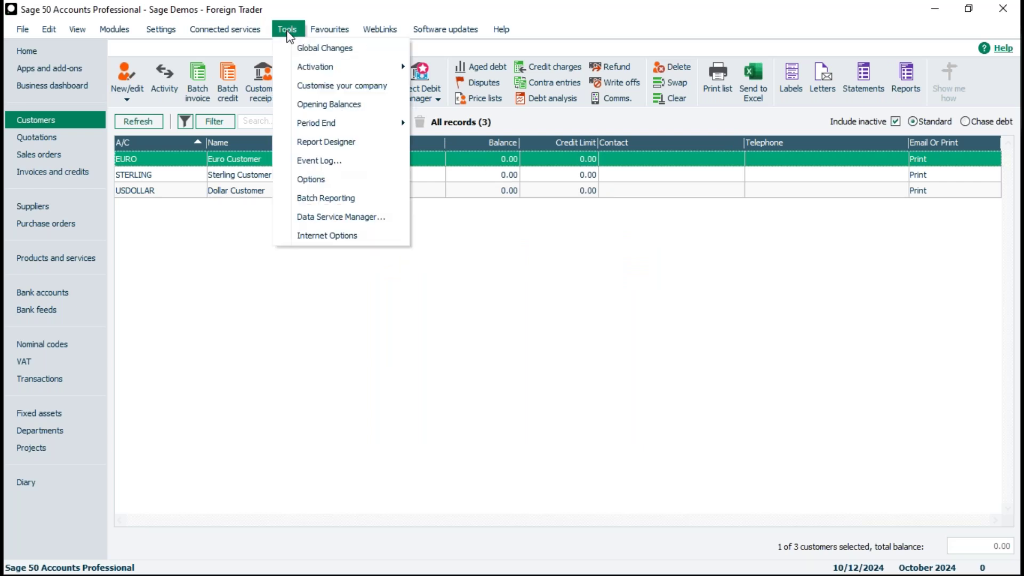
mouse_move(307, 70)
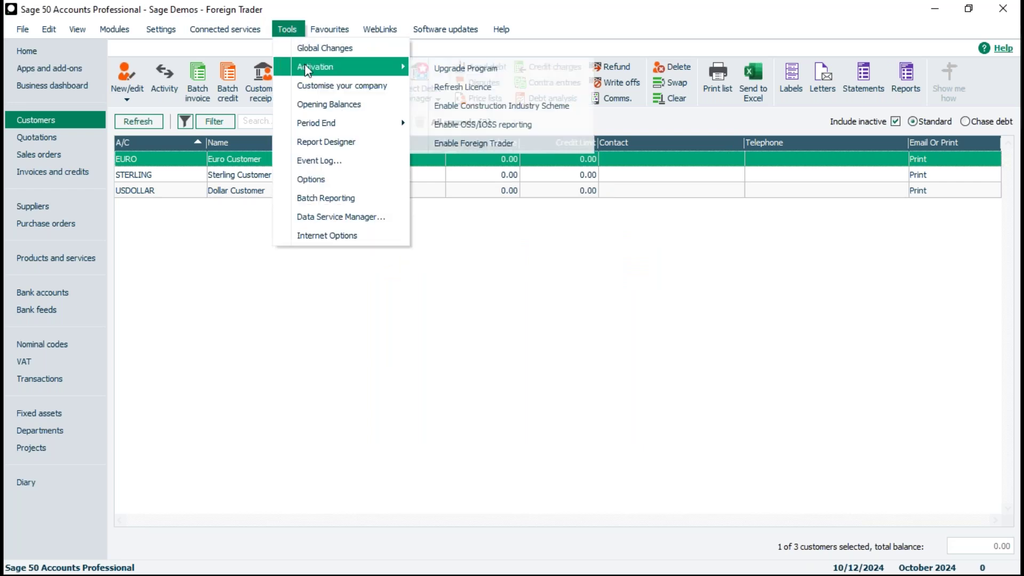
left_click(476, 144)
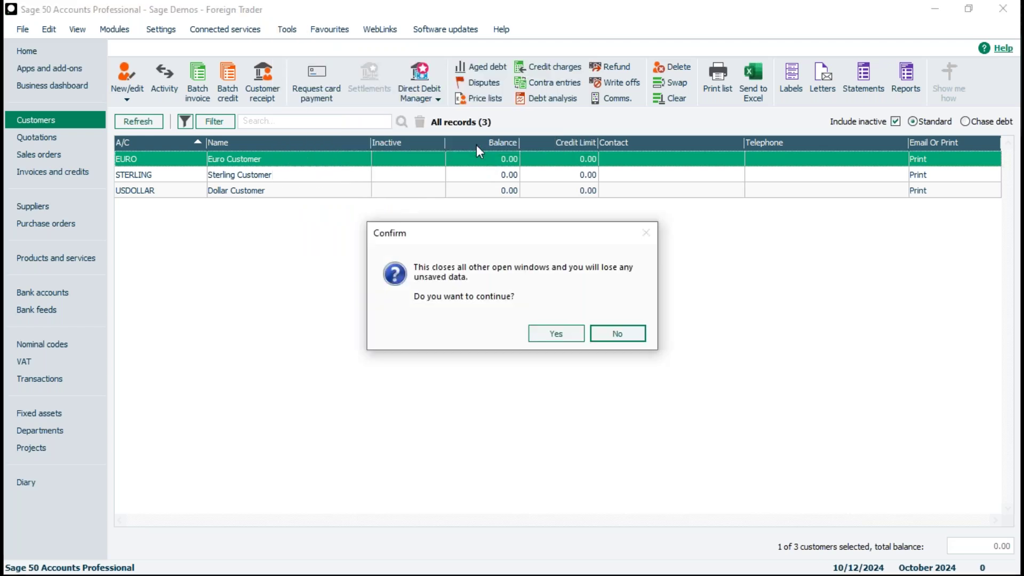
left_click(559, 336)
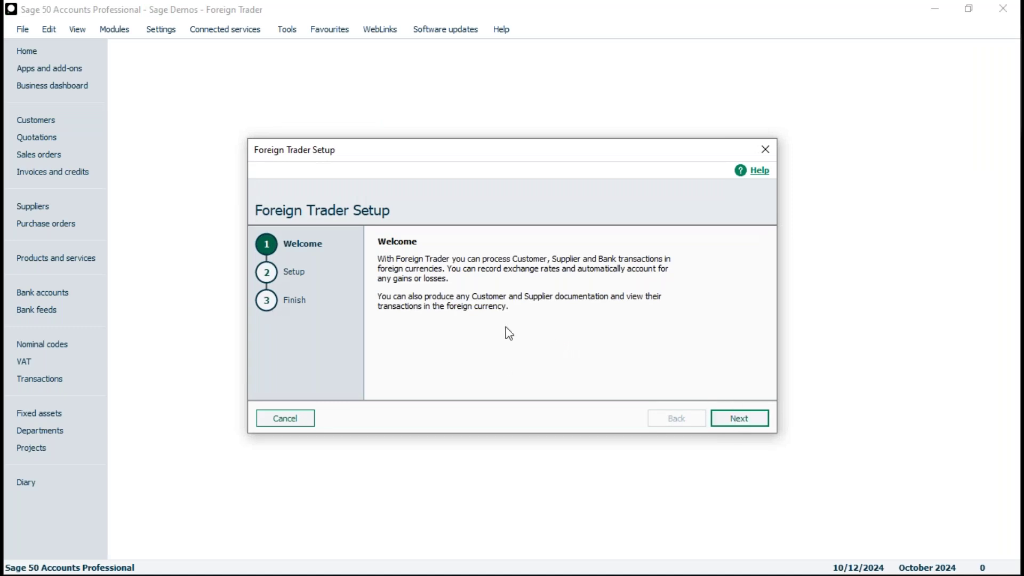
left_click(739, 419)
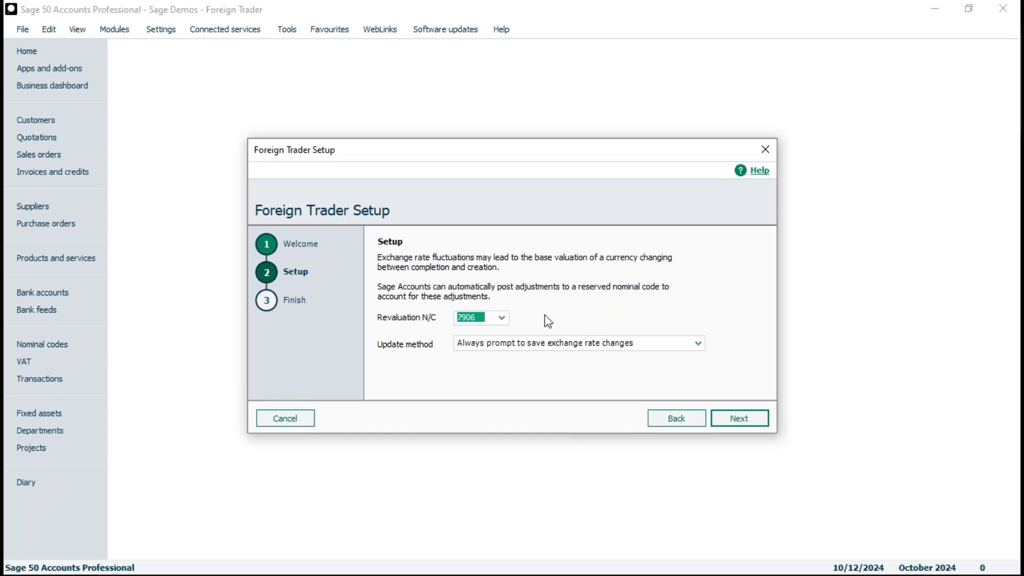
Finish the Foreign Trader setup with revaluation nominal code 7906 and the update method "Always prompt to save exchange rate changes".
left_click(502, 318)
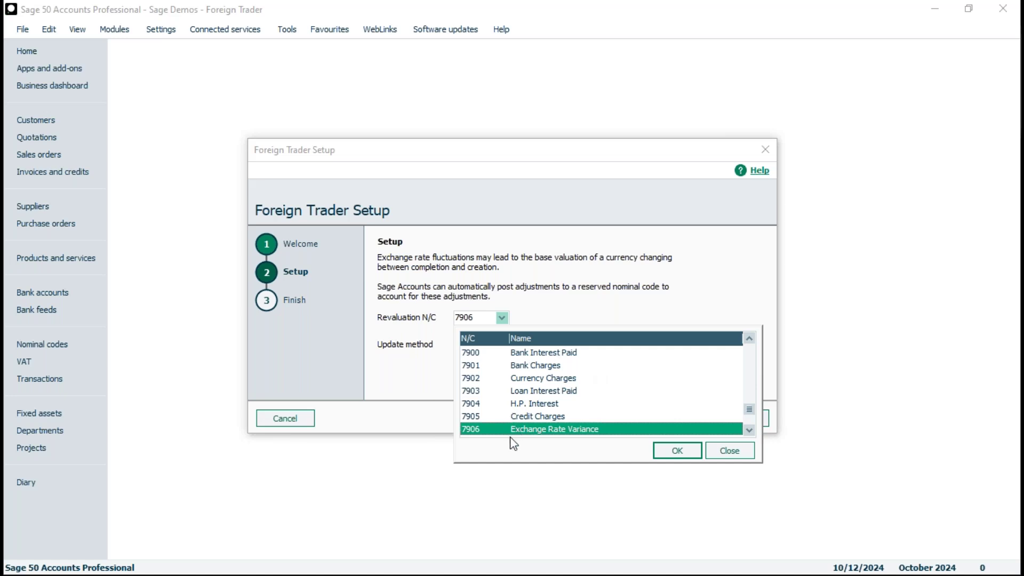
left_click(725, 451)
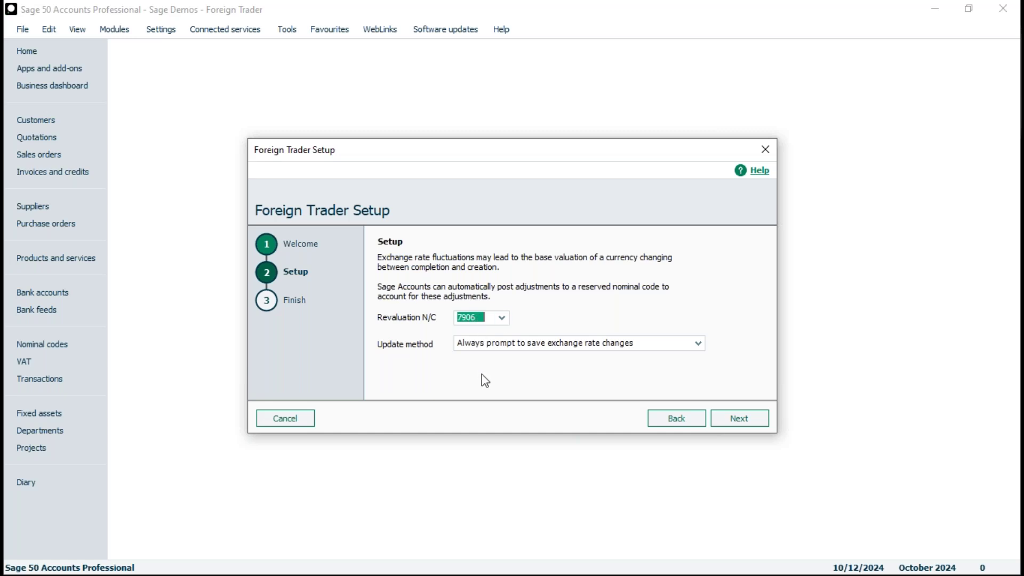
left_click(655, 349)
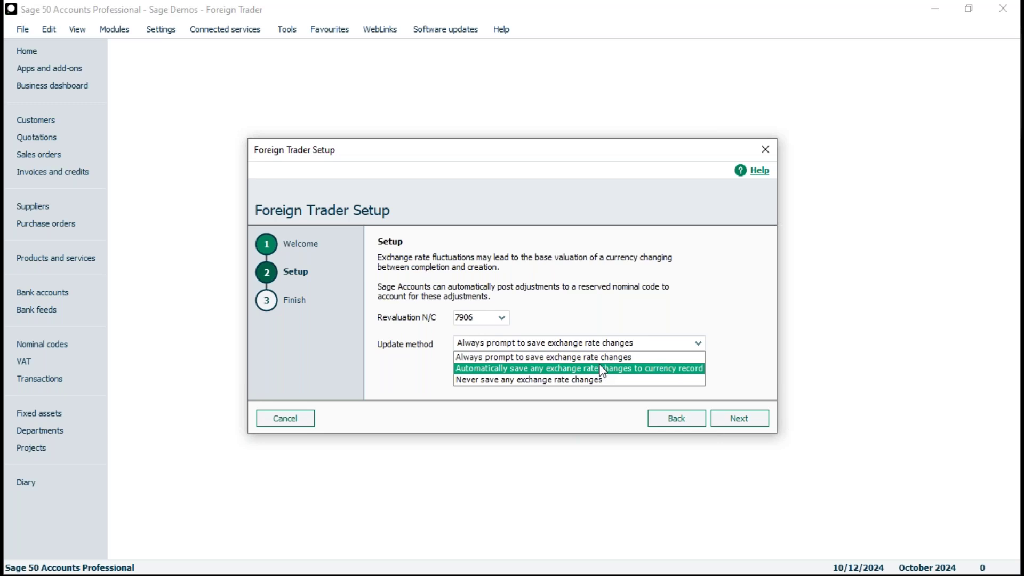
left_click(541, 357)
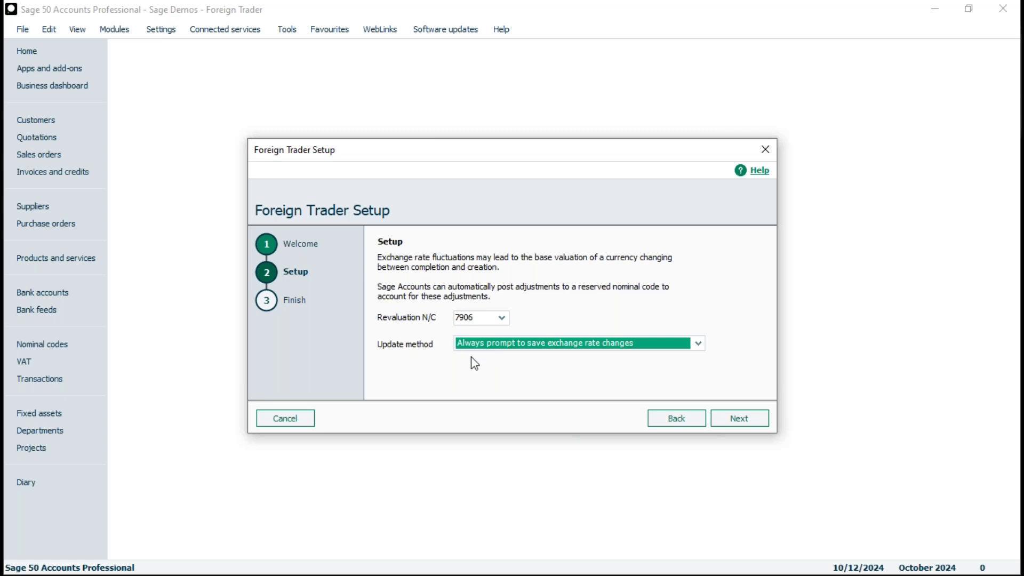
left_click(739, 421)
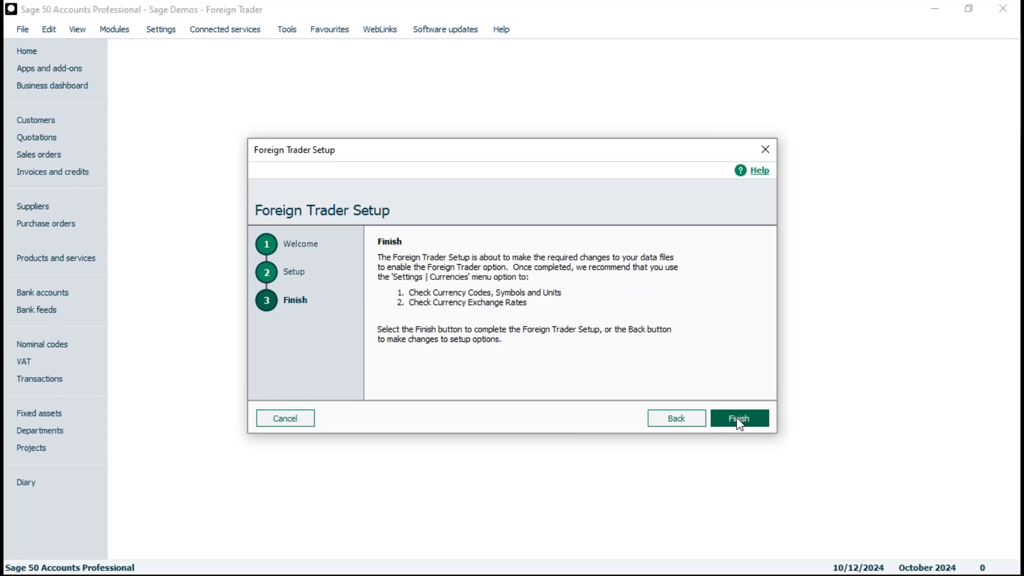
left_click(738, 421)
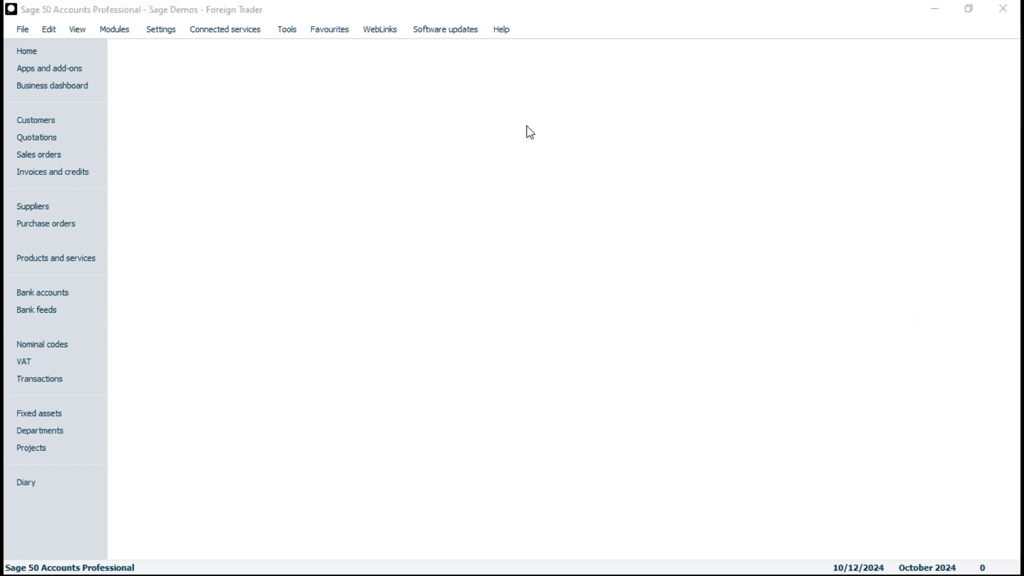
Open the currencies list and examine the predefined currencies and the blank entries available up to number 100.
left_click(162, 34)
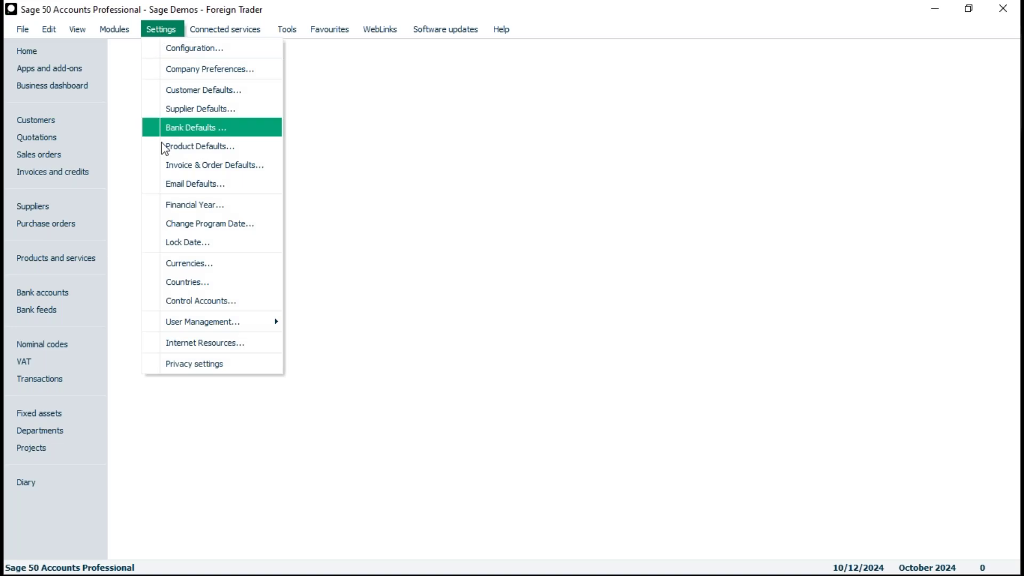
left_click(177, 264)
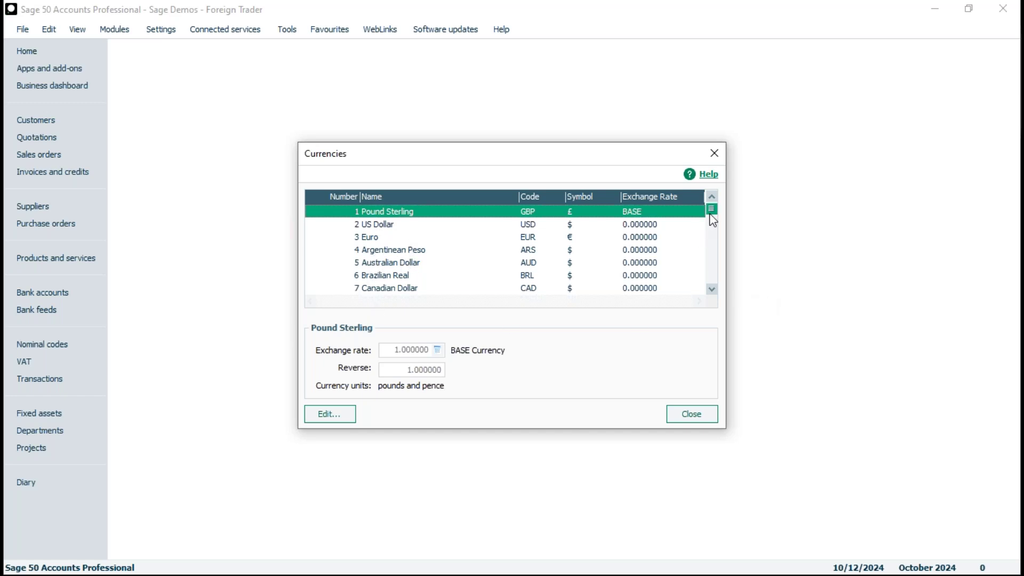
left_click_drag(712, 213, 713, 292)
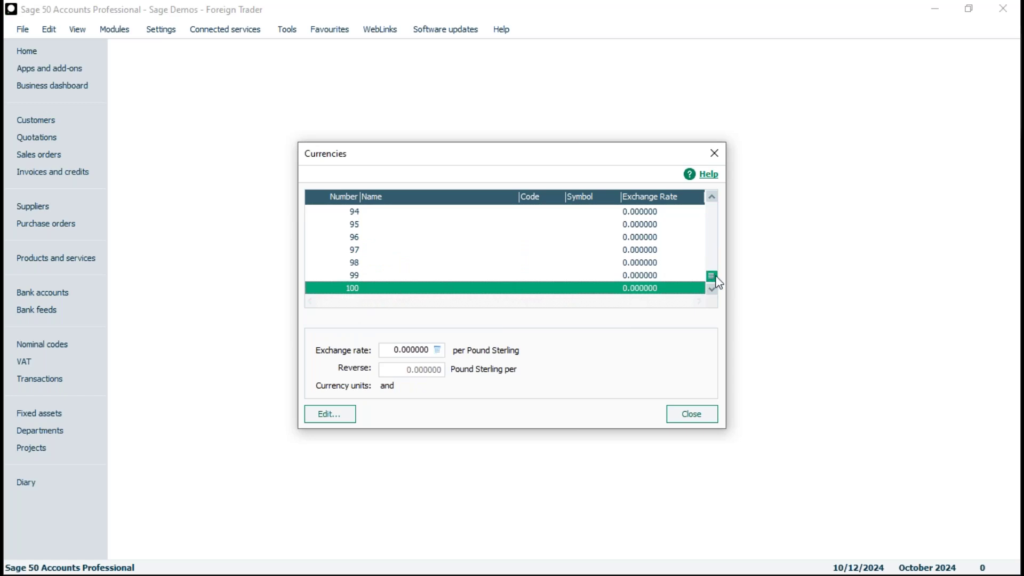
left_click_drag(712, 277, 707, 201)
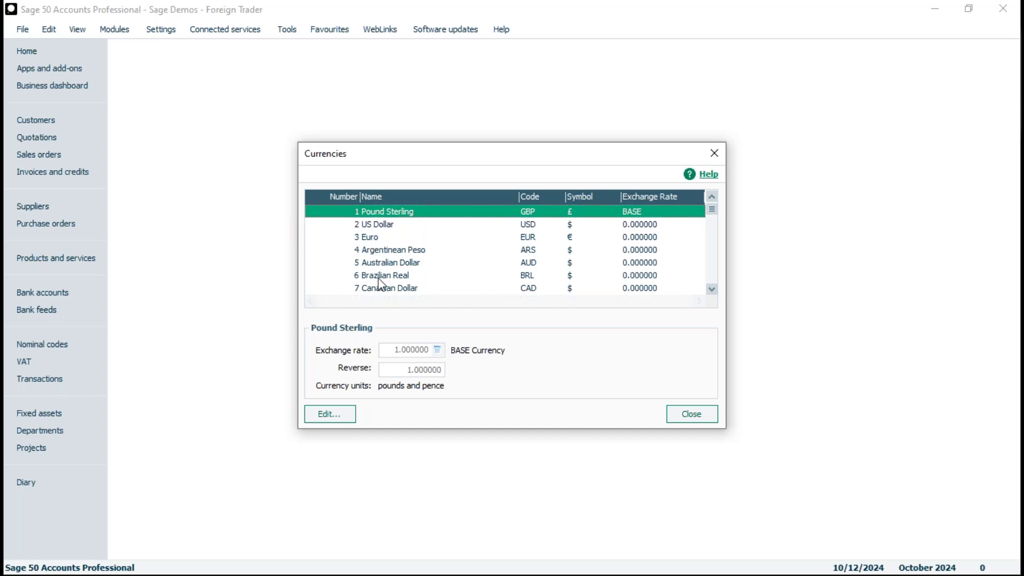
left_click(712, 288)
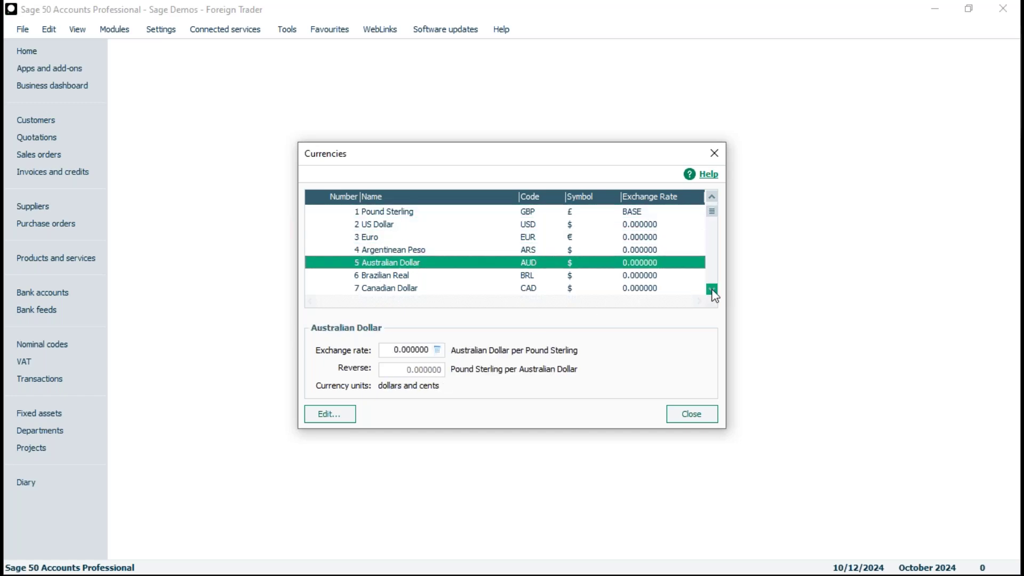
left_click_drag(712, 289, 713, 291)
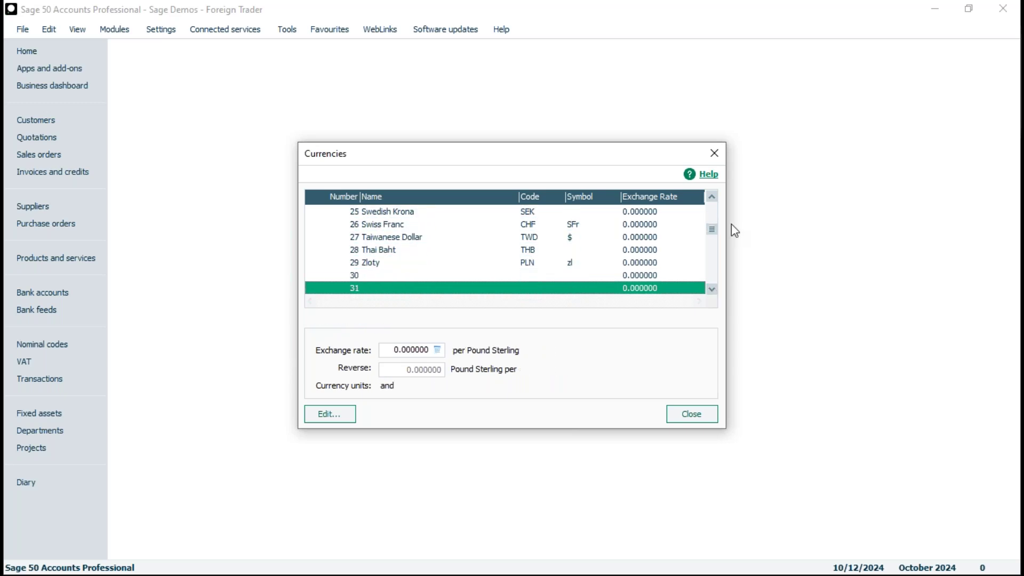
left_click_drag(715, 233, 713, 202)
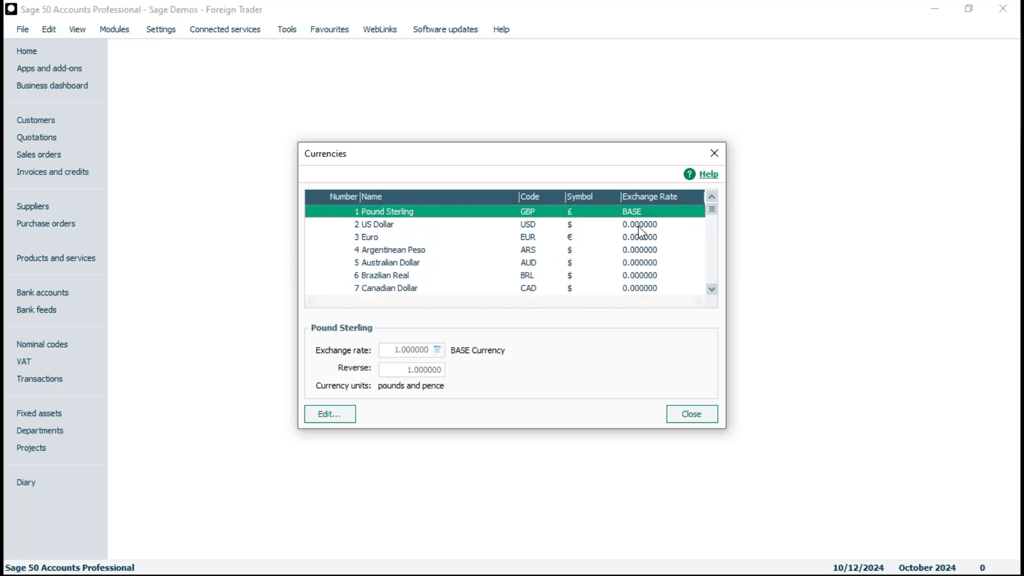
Open the Argentinean Peso for editing to examine its name, code, symbol, exchange rate and units, then cancel.
left_click(385, 250)
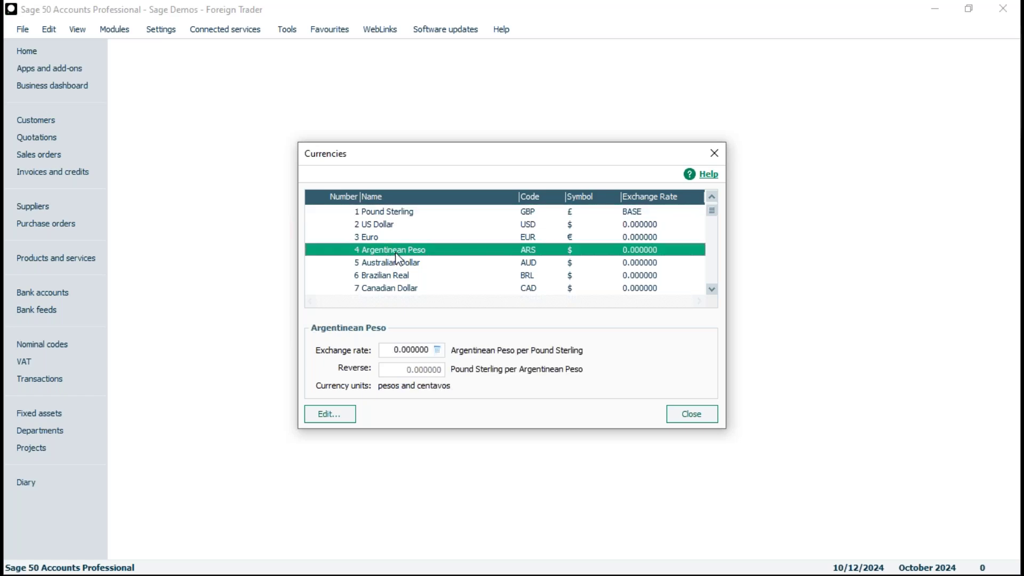
left_click(322, 418)
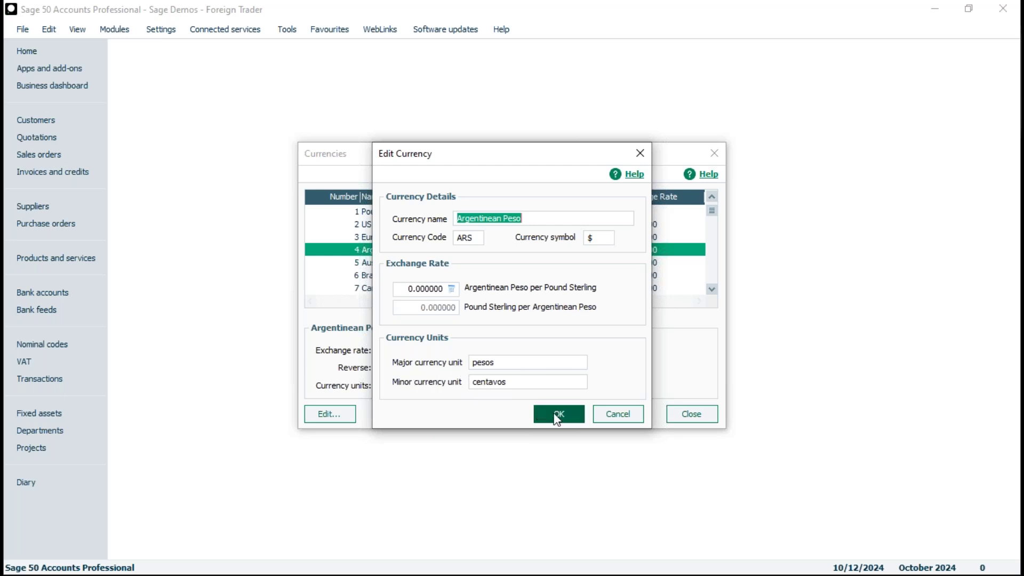
left_click(601, 414)
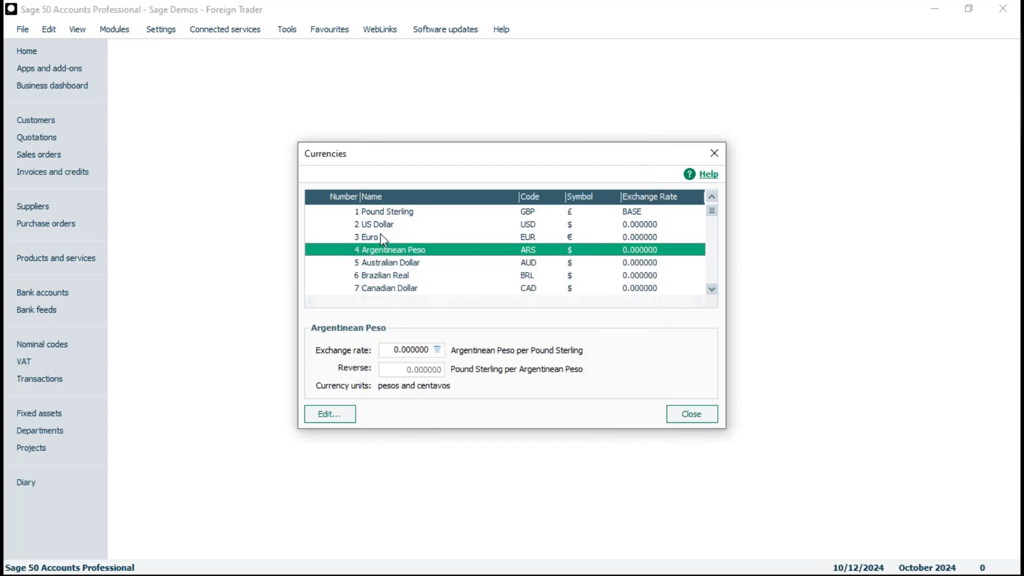
Set the US Dollar exchange rate to 1.2 per Pound Sterling in the currencies list.
left_click(381, 225)
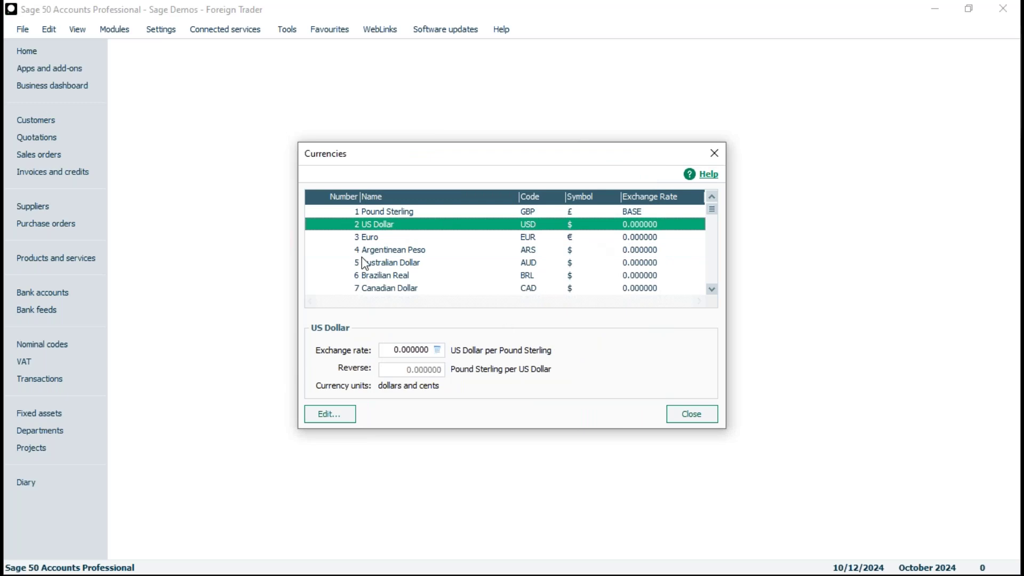
left_click_drag(418, 350, 362, 352)
type("1.2")
key("Tab")
Set the Euro exchange rate to 1.2 per Pound Sterling and close the currencies list.
left_click(368, 236)
left_click_drag(425, 350, 375, 348)
type("1.2")
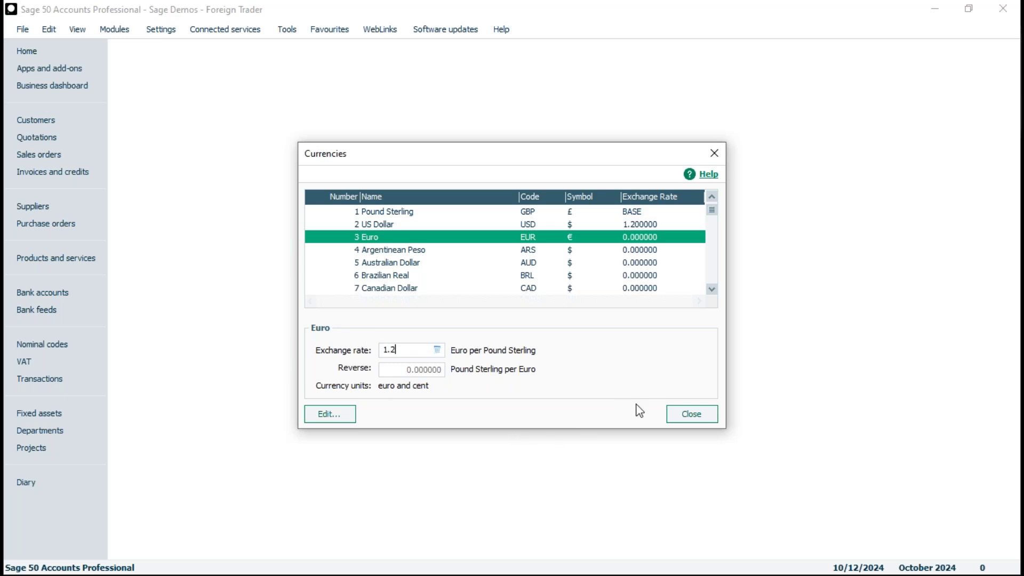
key("Tab")
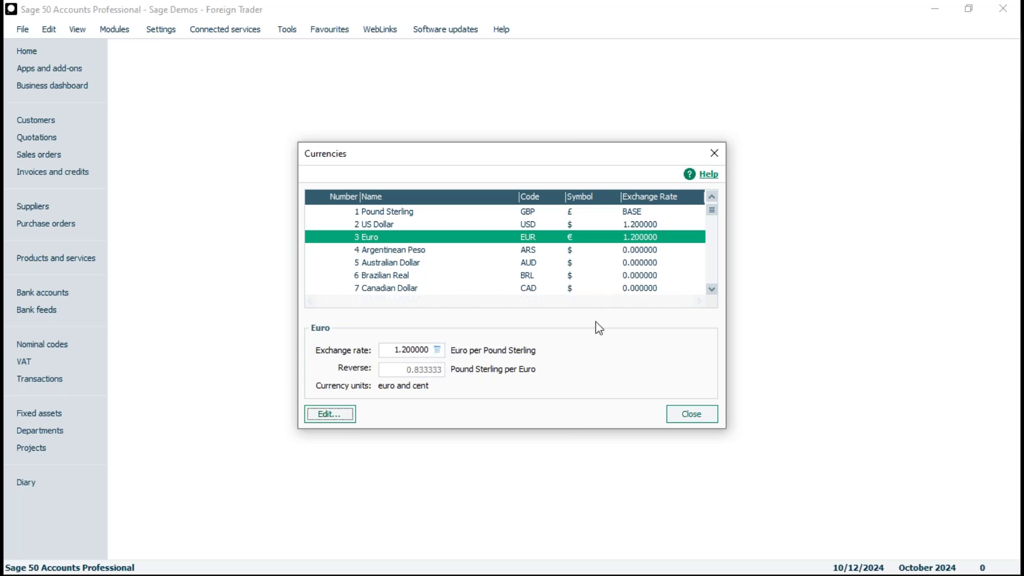
key("Tab")
left_click(692, 415)
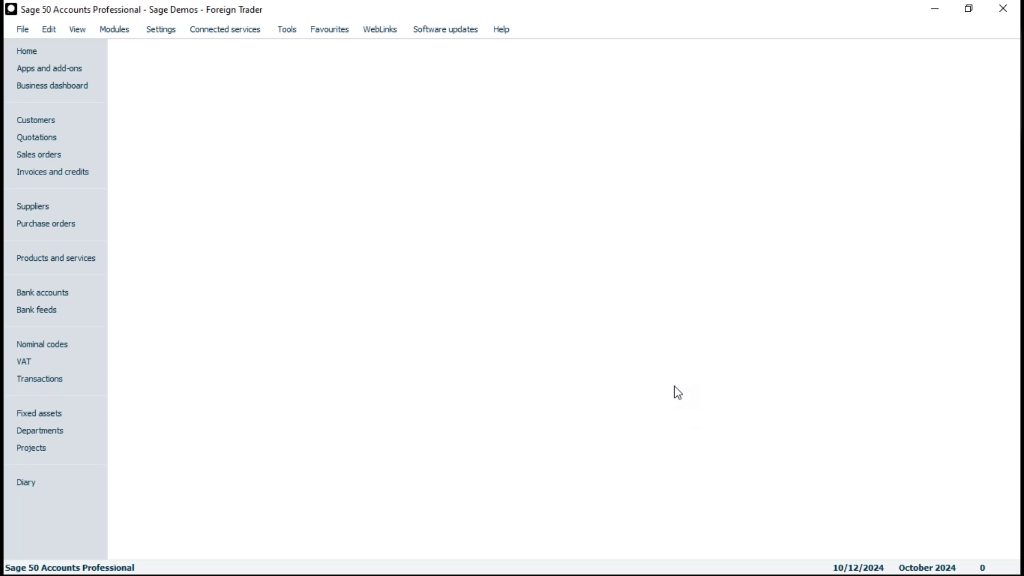
Open the Euro Customer record, set its default currency to 3 Euro, and save it.
left_click(55, 123)
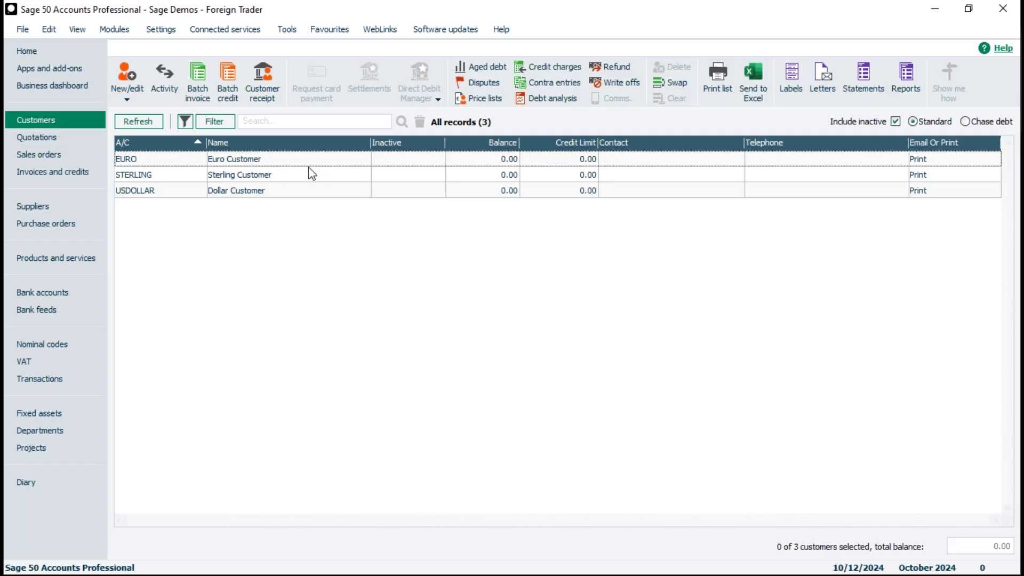
left_click(235, 160)
double_click(237, 164)
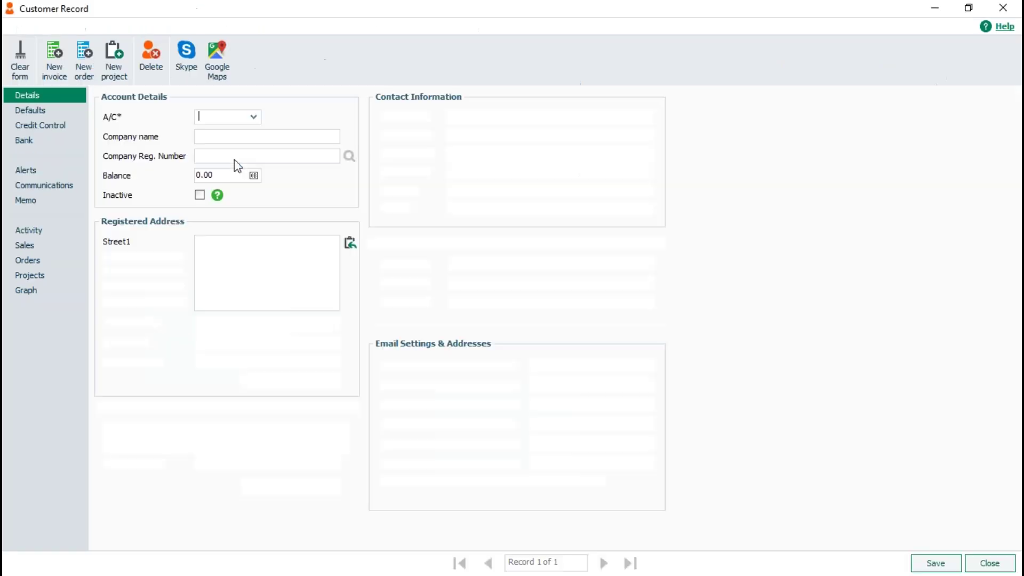
left_click(48, 111)
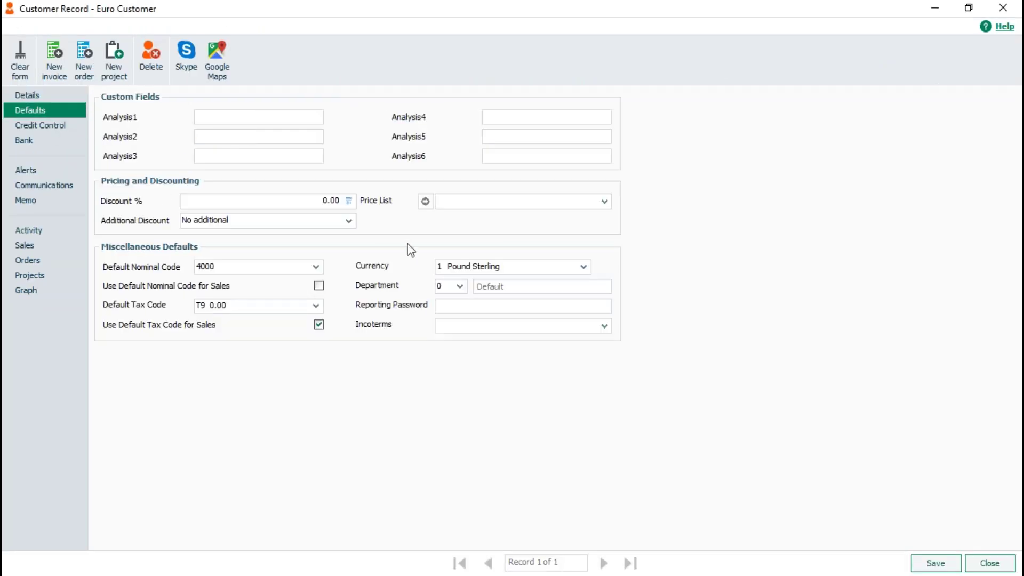
left_click(482, 267)
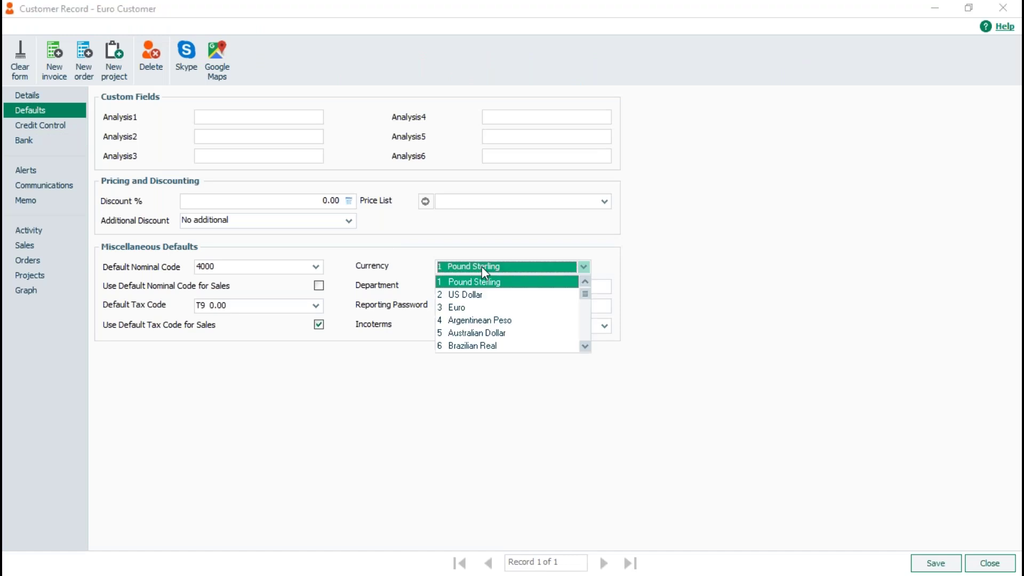
left_click(464, 308)
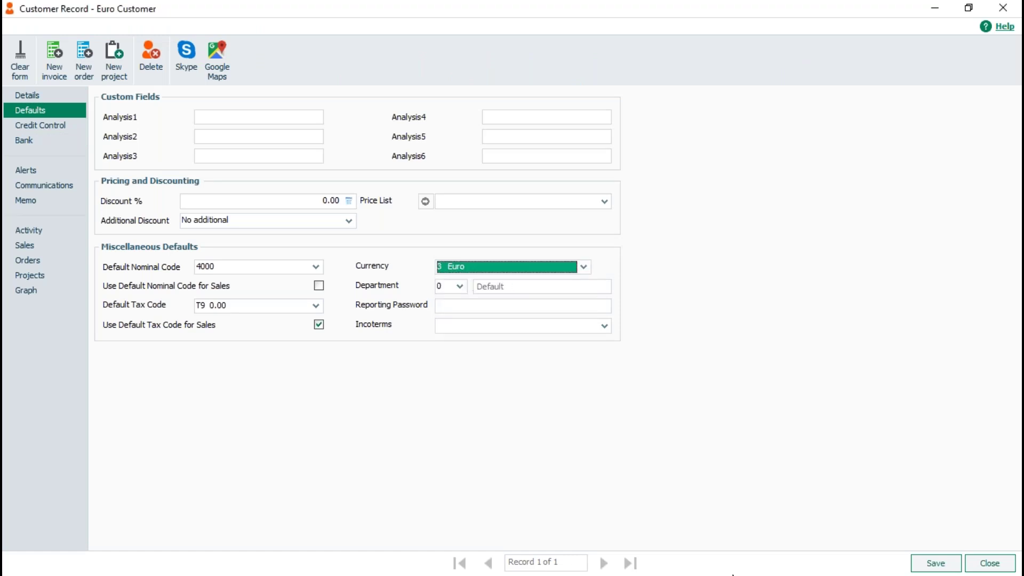
left_click(934, 564)
Load the Dollar Customer record, set its default currency to 2 US Dollar, then save and close it.
left_click(254, 116)
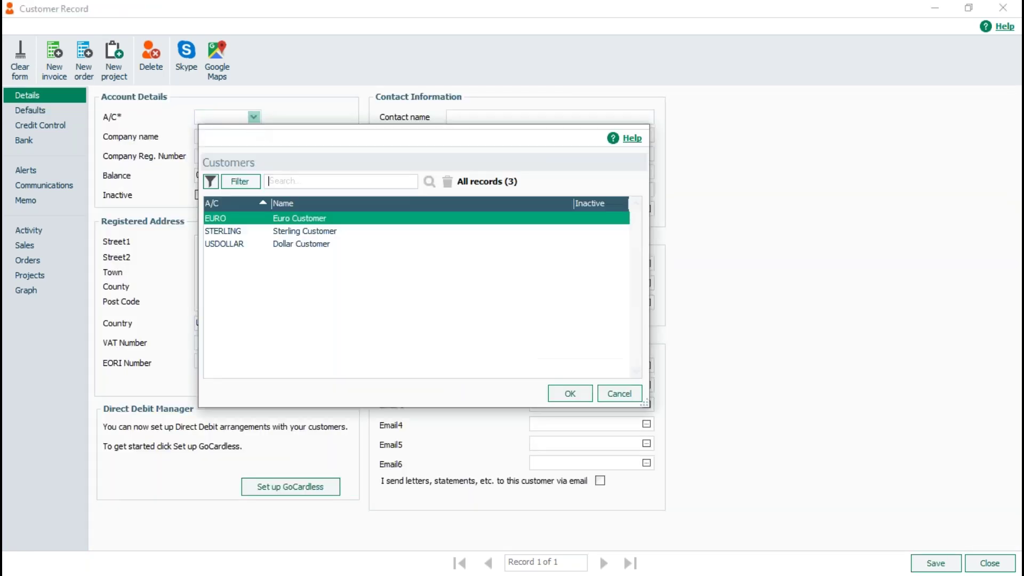
double_click(235, 243)
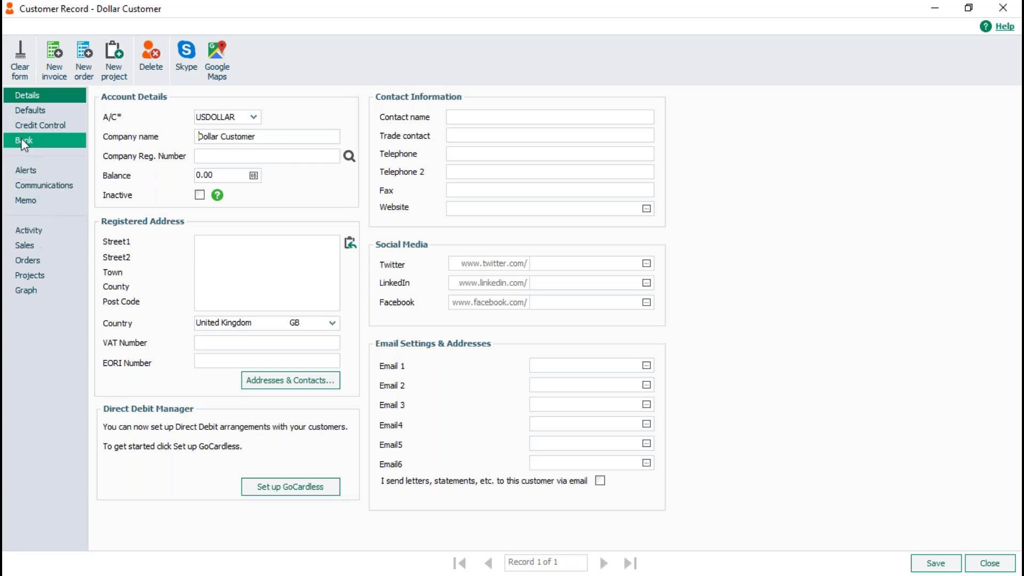
left_click(27, 112)
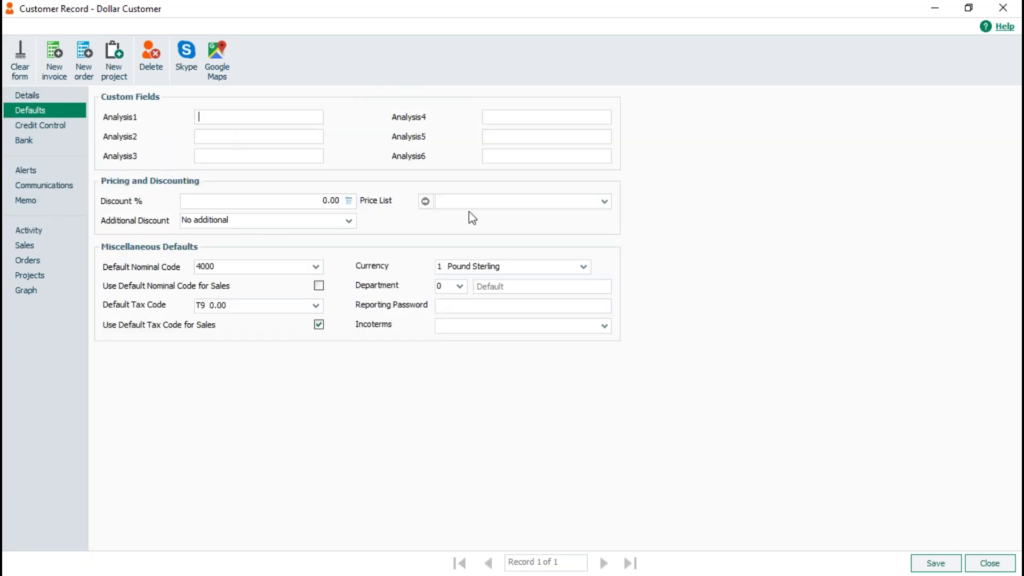
left_click(583, 266)
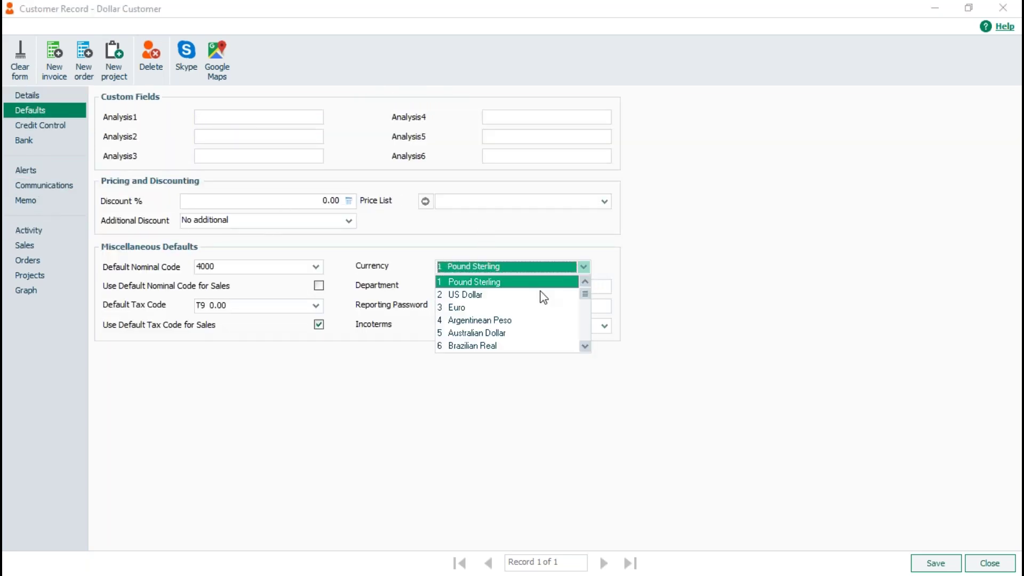
left_click(459, 296)
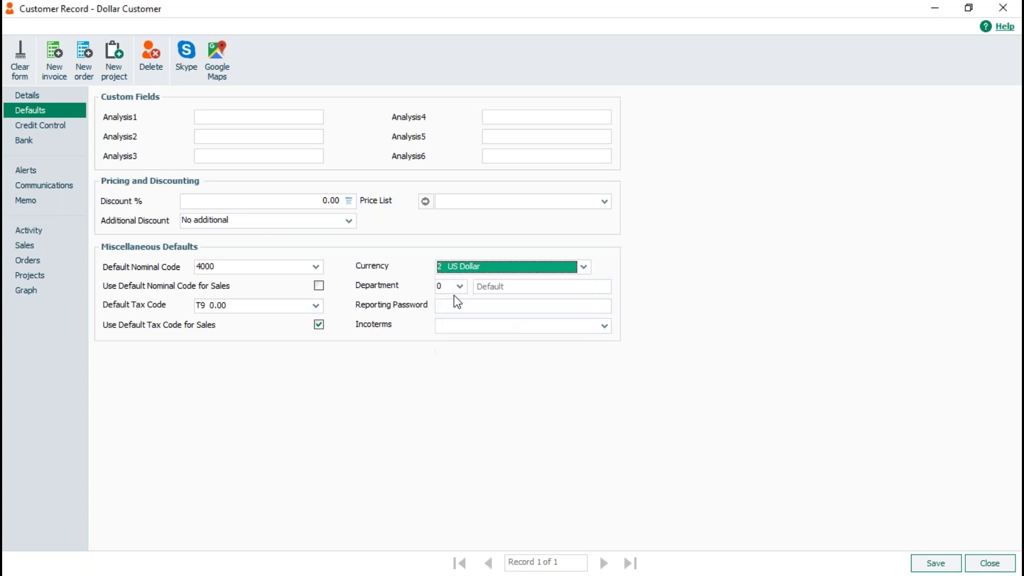
left_click(944, 567)
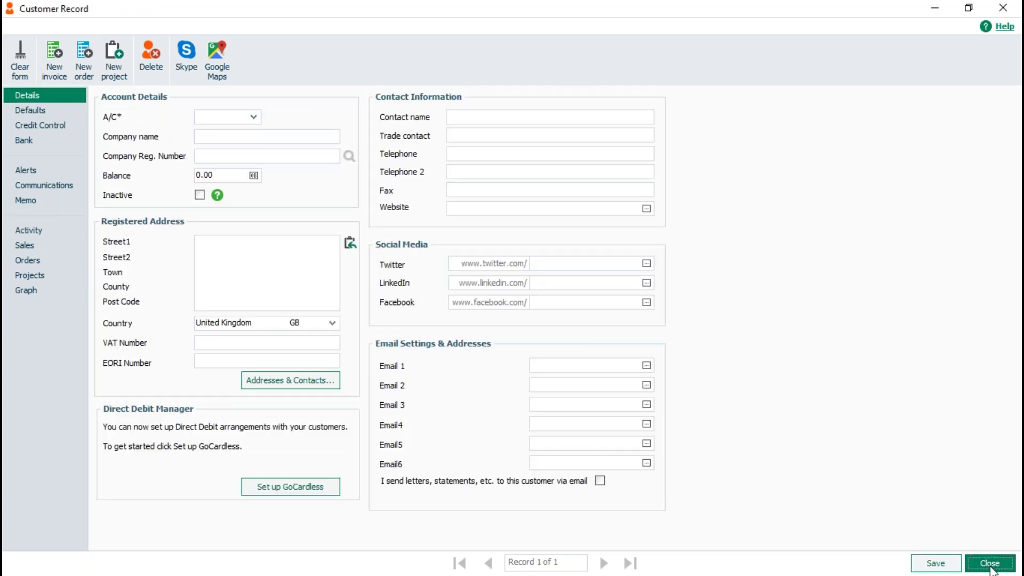
left_click(990, 564)
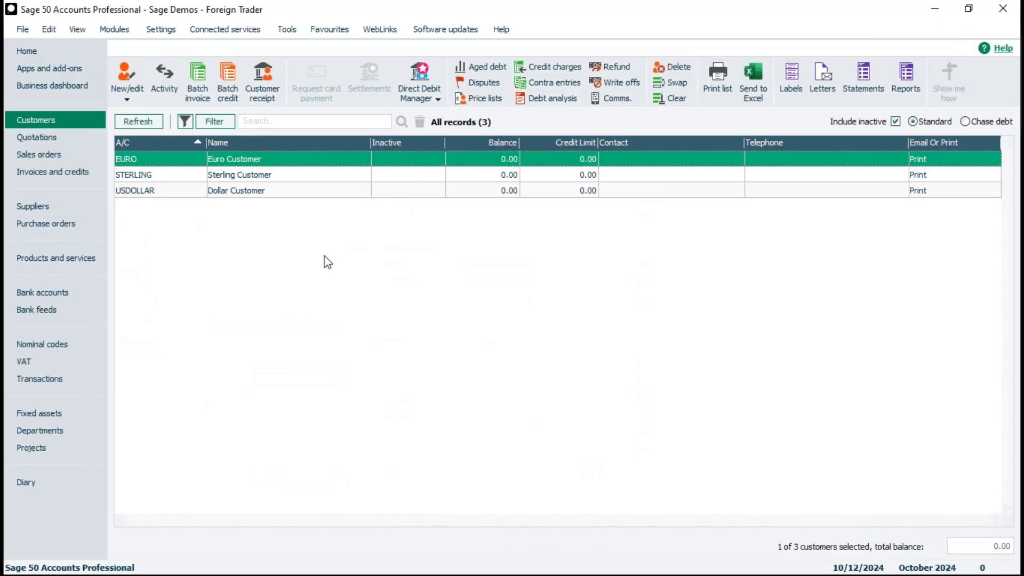
Open the Euro Supplier record, set its default currency to 3 Euro, and save it.
left_click(29, 209)
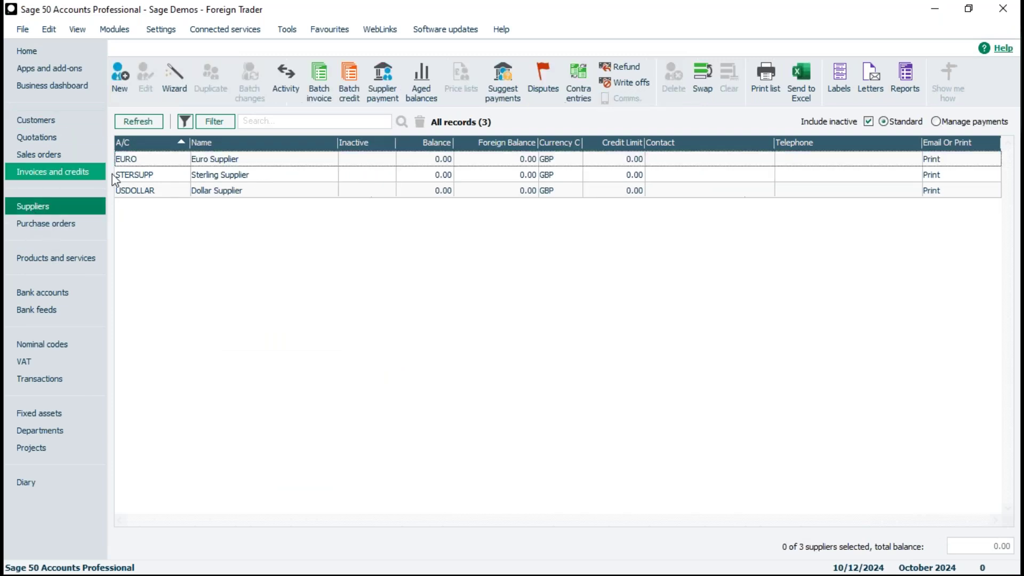
left_click(215, 161)
double_click(215, 160)
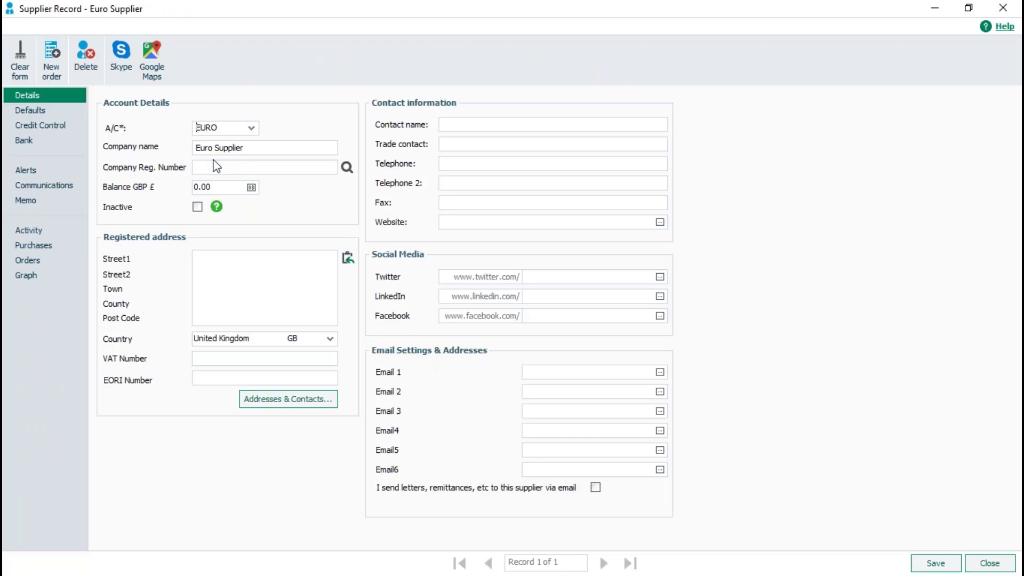
left_click(43, 111)
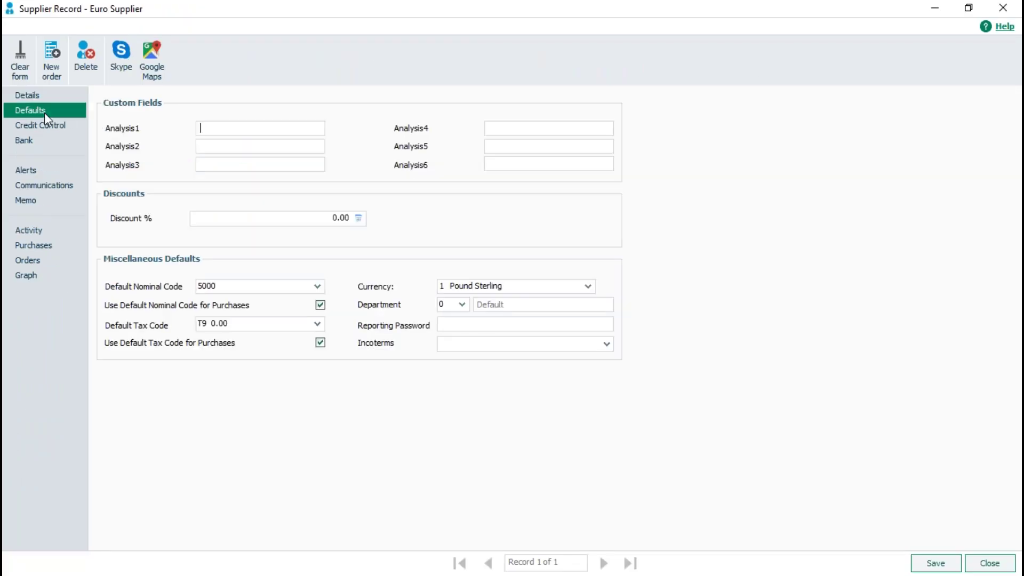
left_click(518, 288)
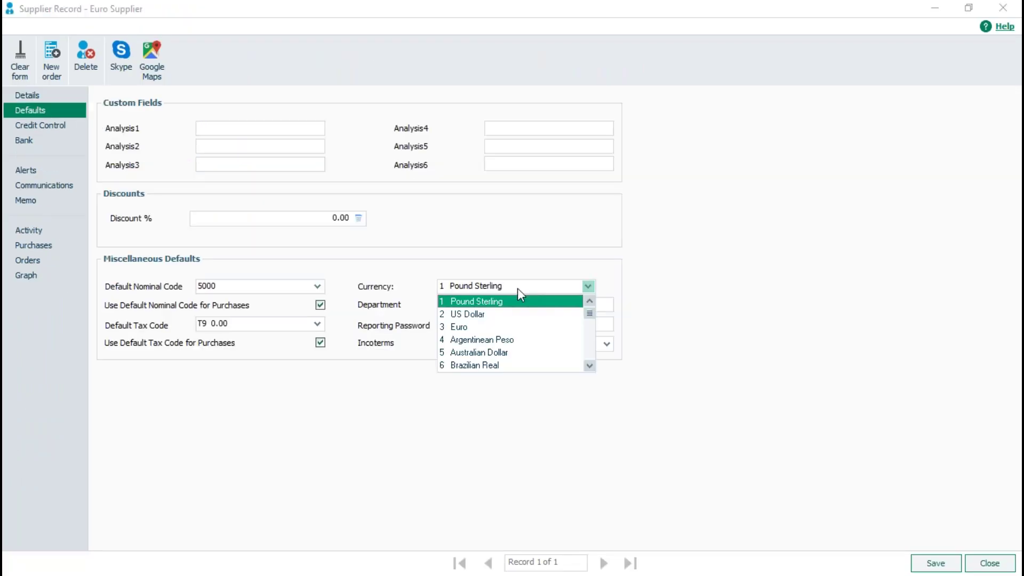
left_click(469, 325)
left_click(932, 564)
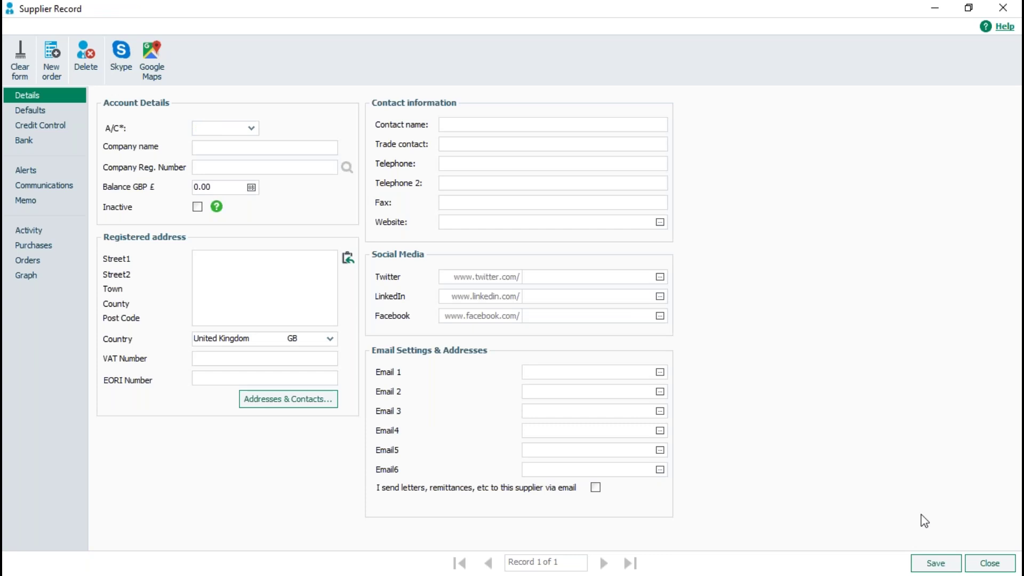
Load the Dollar Supplier record, set its default currency to 2 US Dollar, then save and close it.
left_click(251, 128)
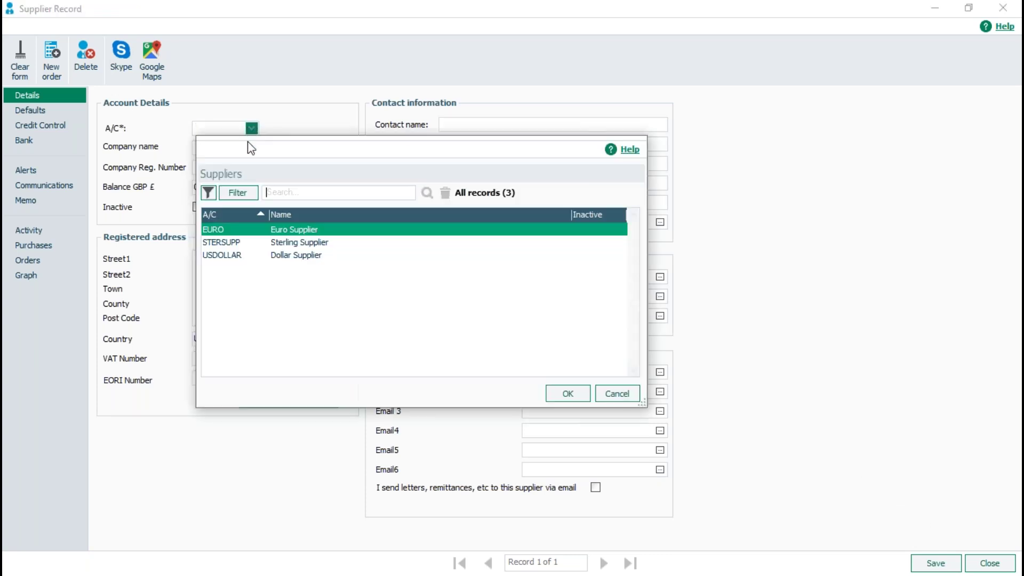
double_click(234, 258)
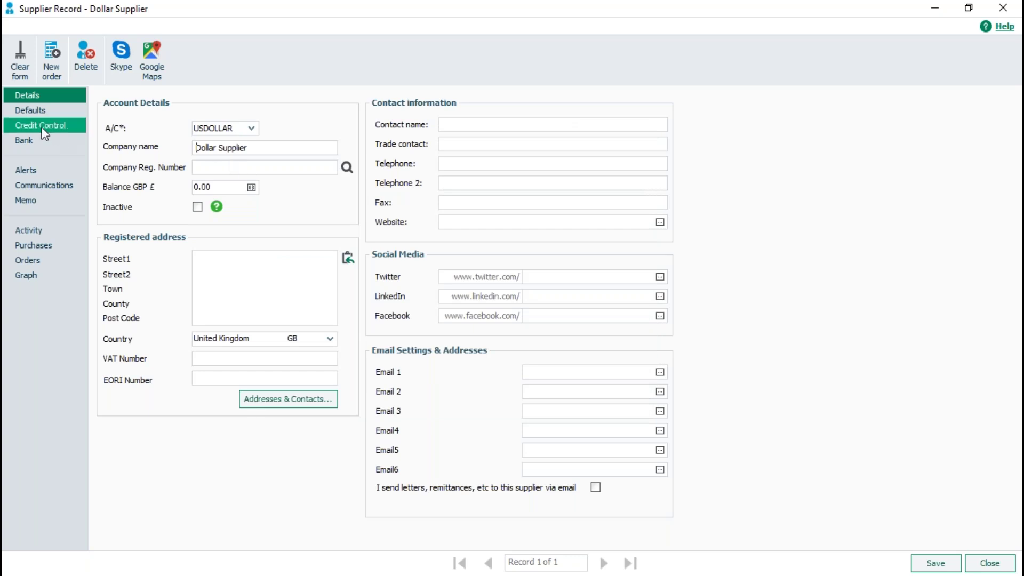
left_click(31, 110)
left_click(541, 288)
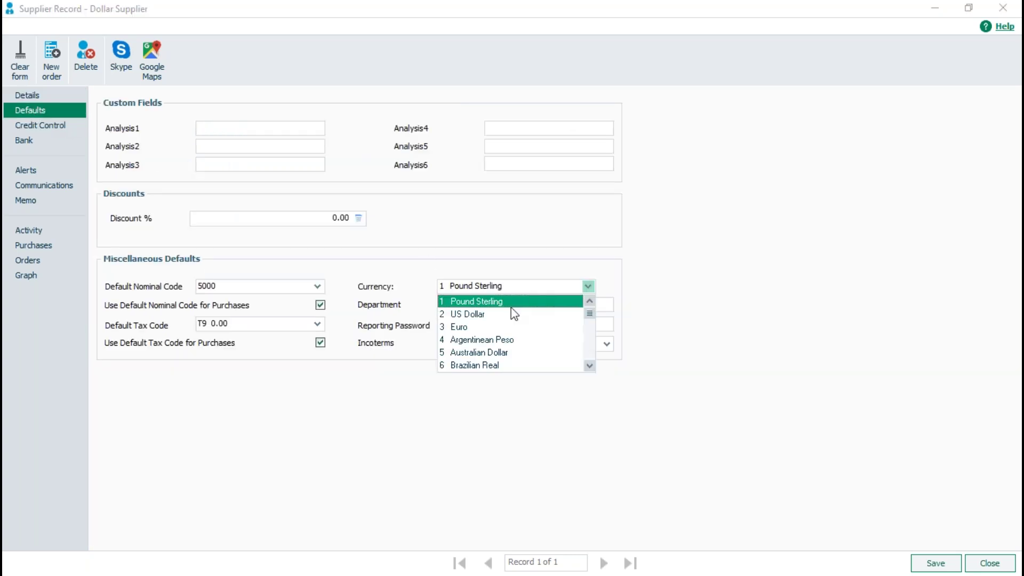
left_click(463, 314)
left_click(913, 563)
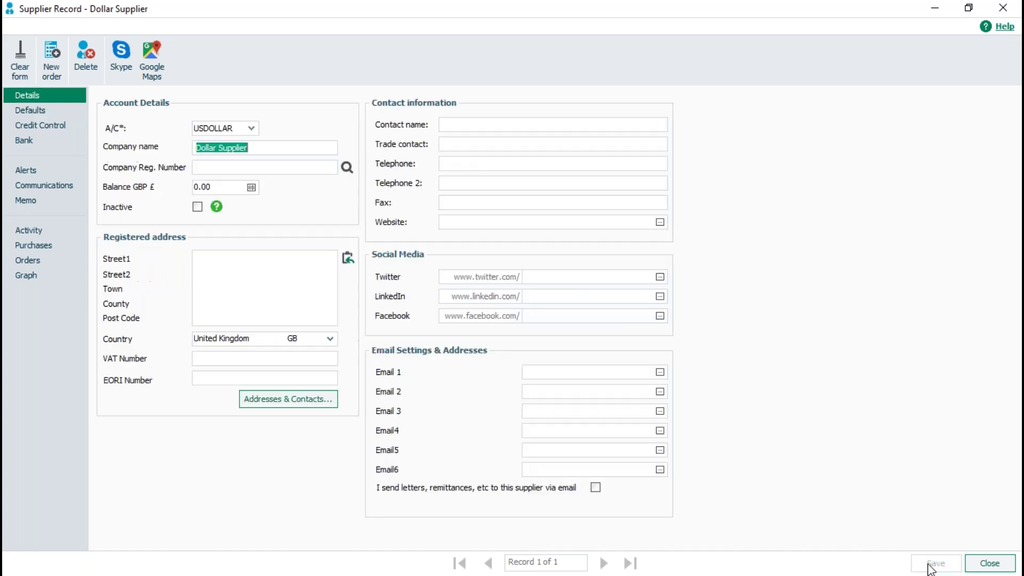
left_click(991, 563)
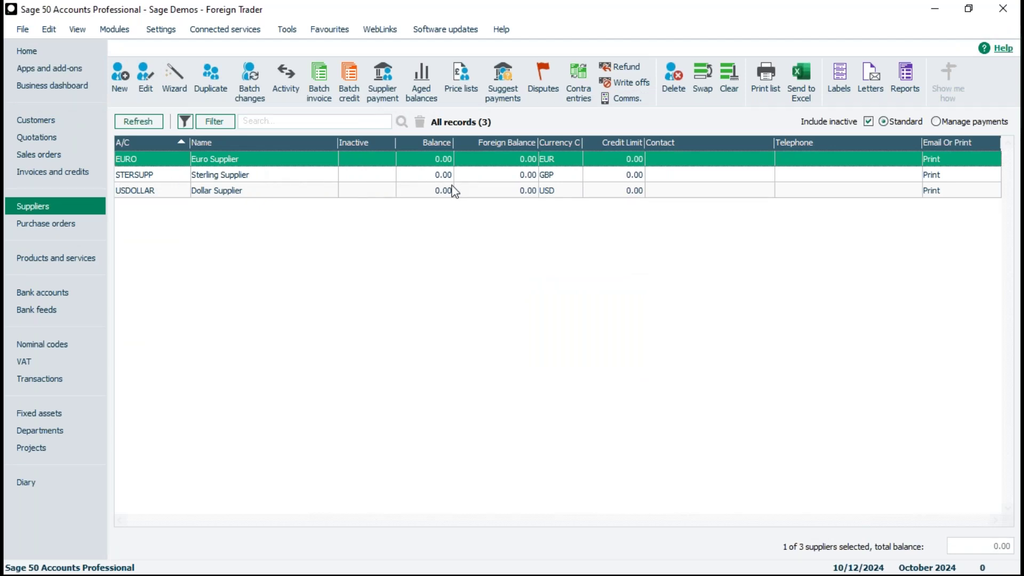
Compare the columns of the customer list with the currency column of the supplier list.
left_click(46, 124)
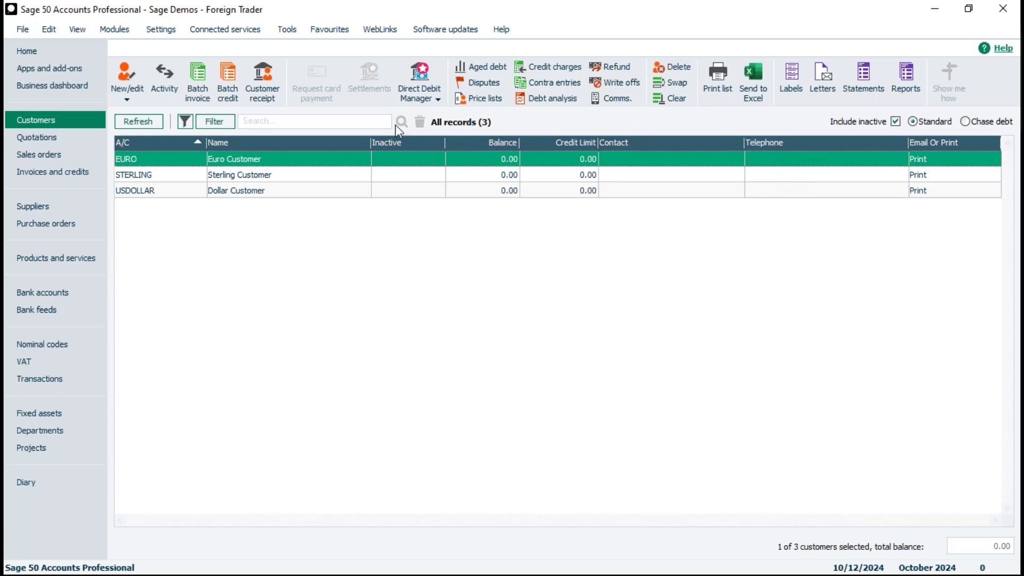
left_click(41, 207)
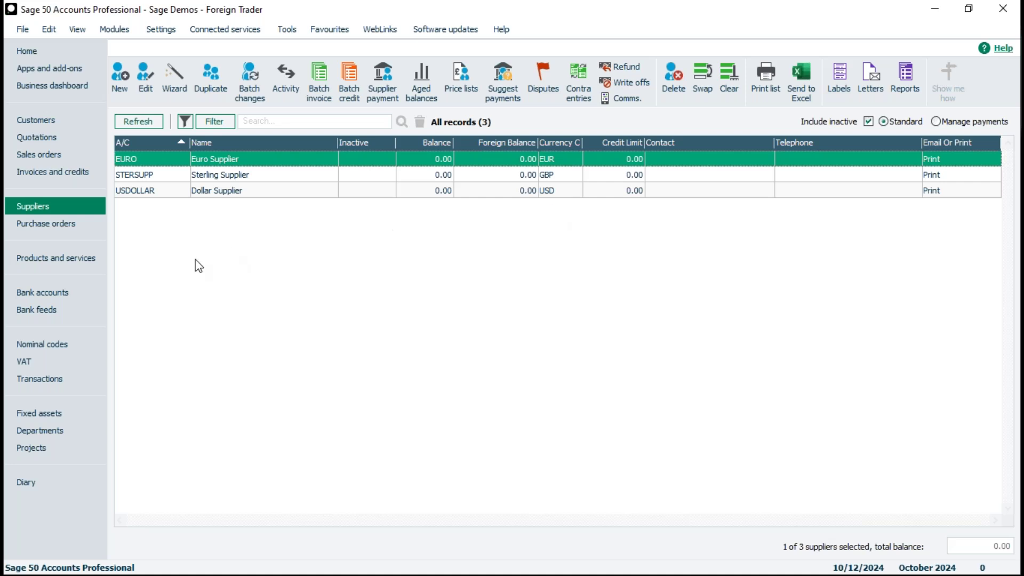
Open the US Dollar Bank Account record, set its currency to 2 US Dollar, and save it.
left_click(62, 297)
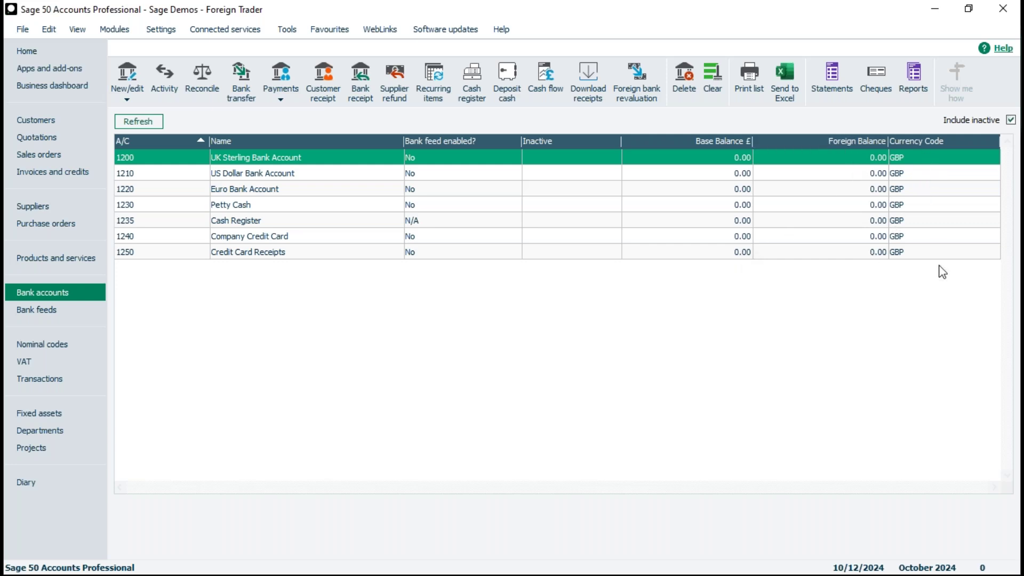
double_click(243, 178)
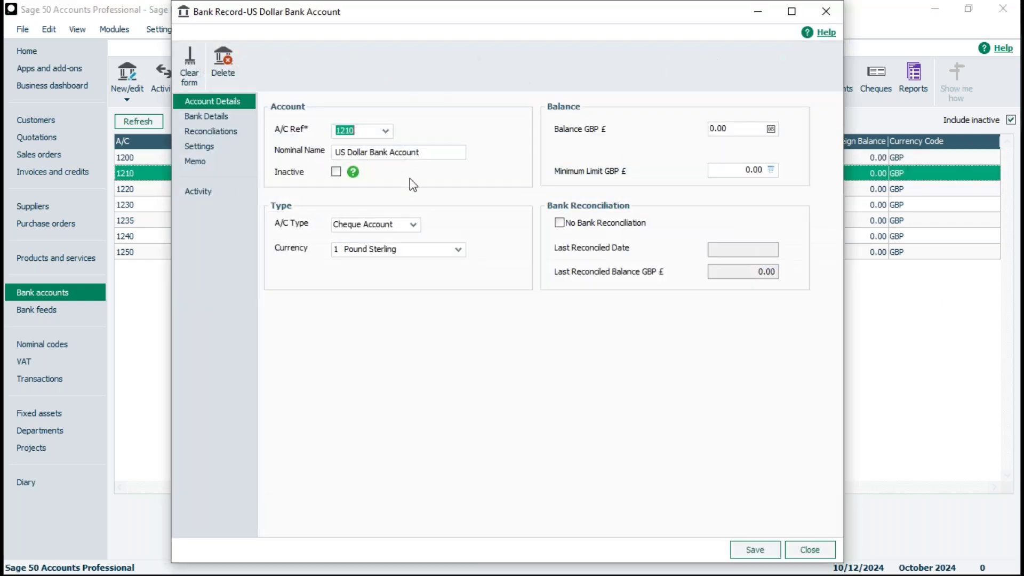
left_click(458, 250)
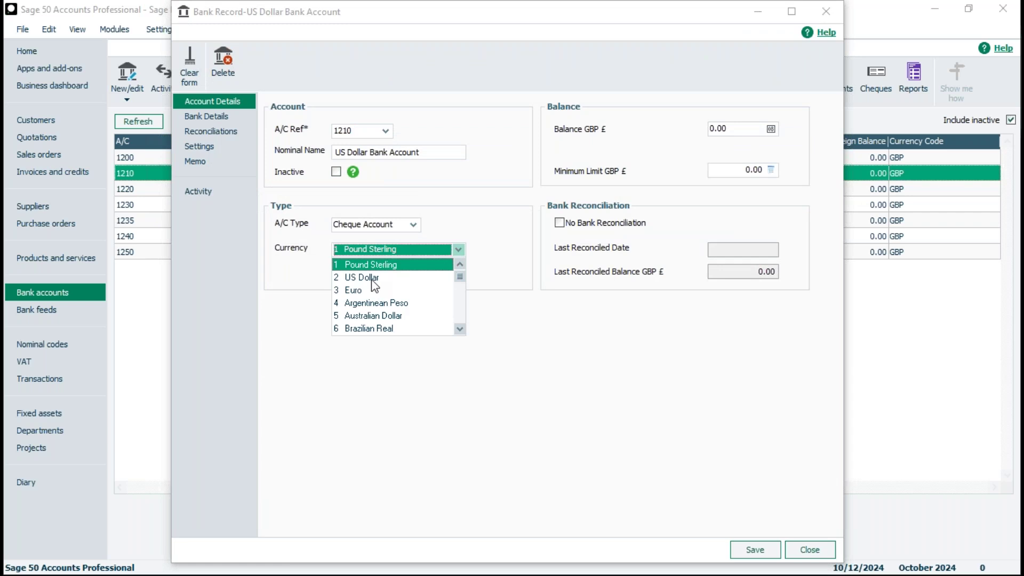
left_click(373, 277)
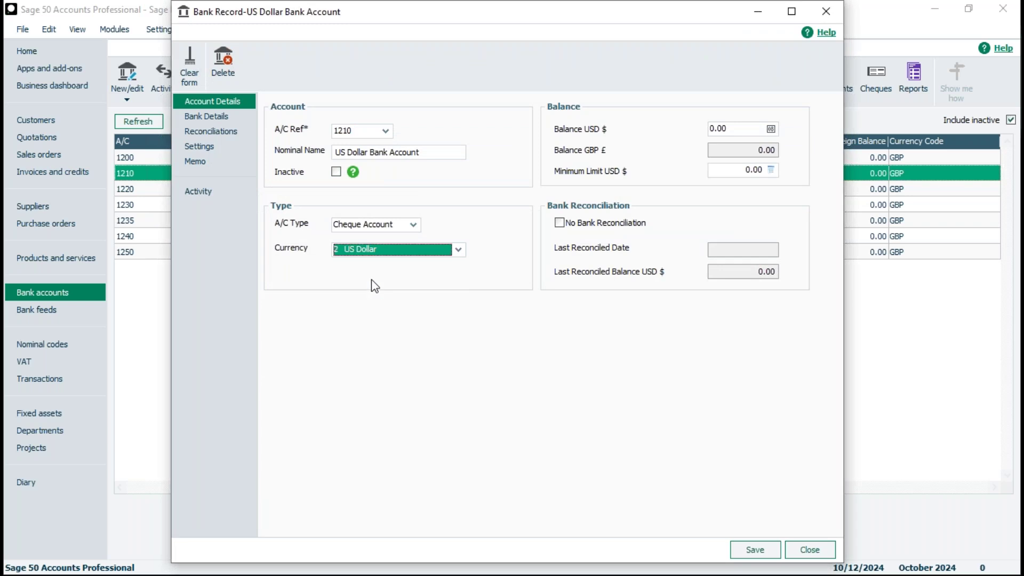
left_click(755, 550)
Load the Euro Bank Account record, set its currency to 3 Euro, then save and close it.
left_click(385, 132)
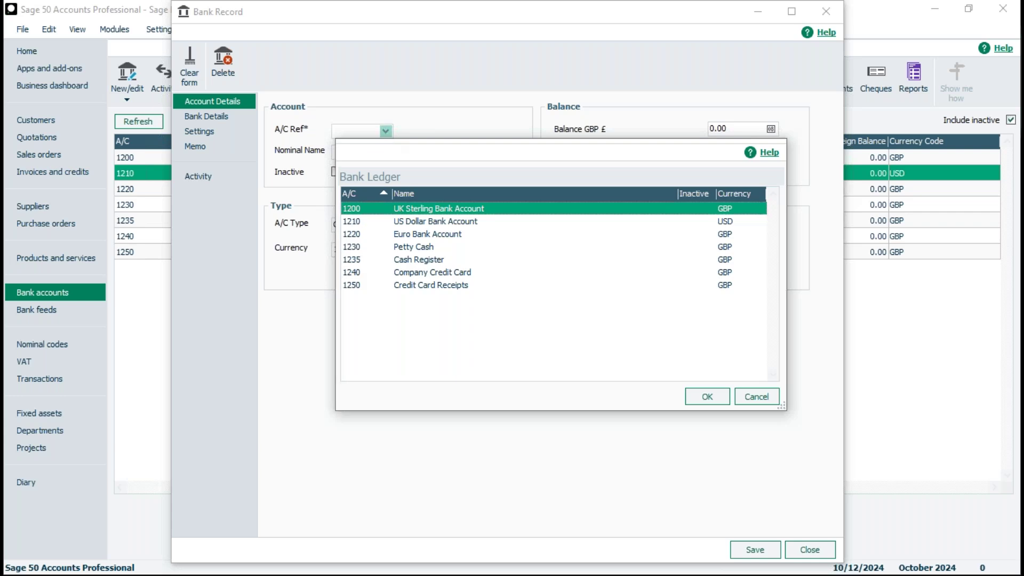
double_click(408, 234)
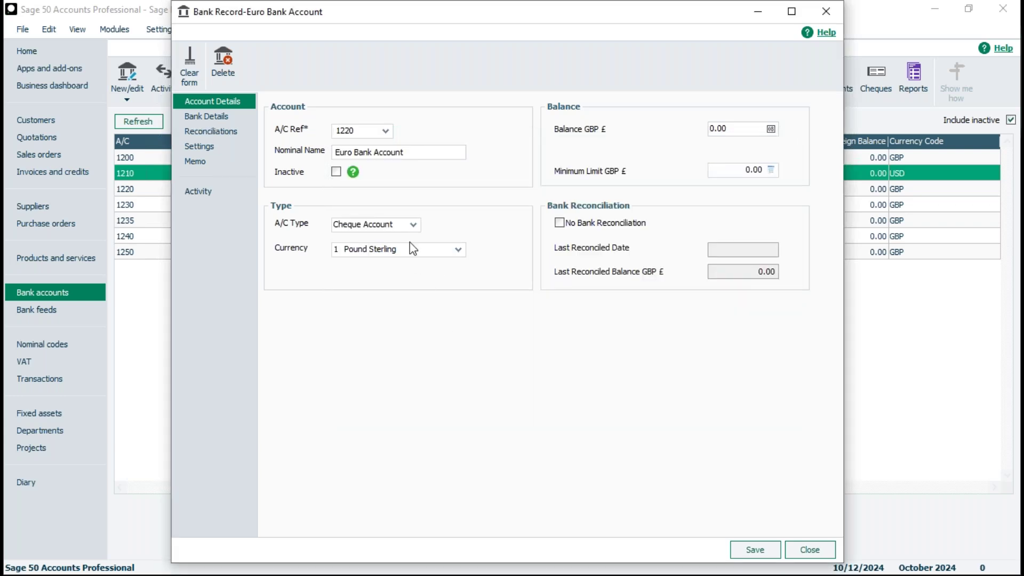
left_click(458, 249)
left_click(357, 290)
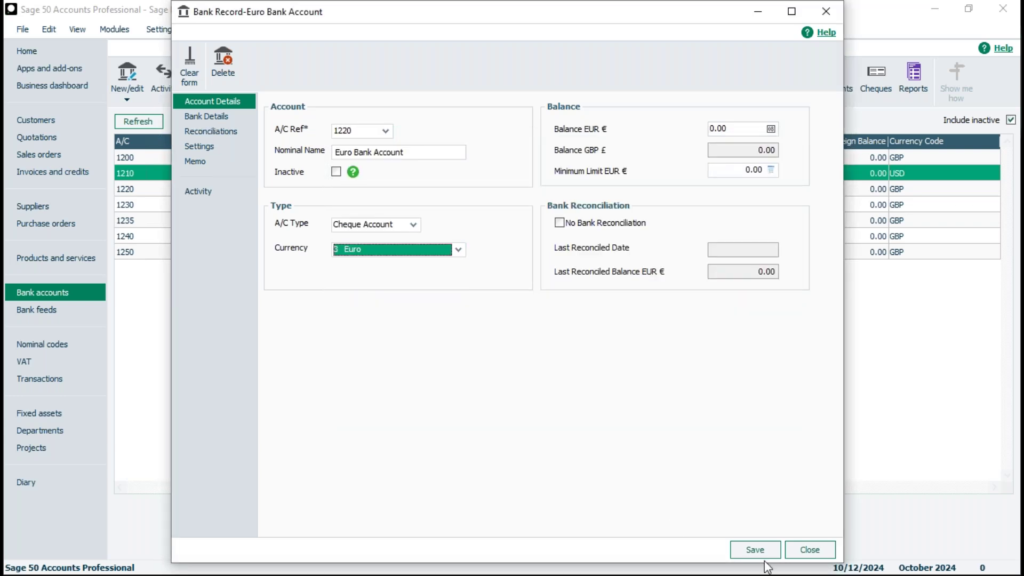
left_click(762, 552)
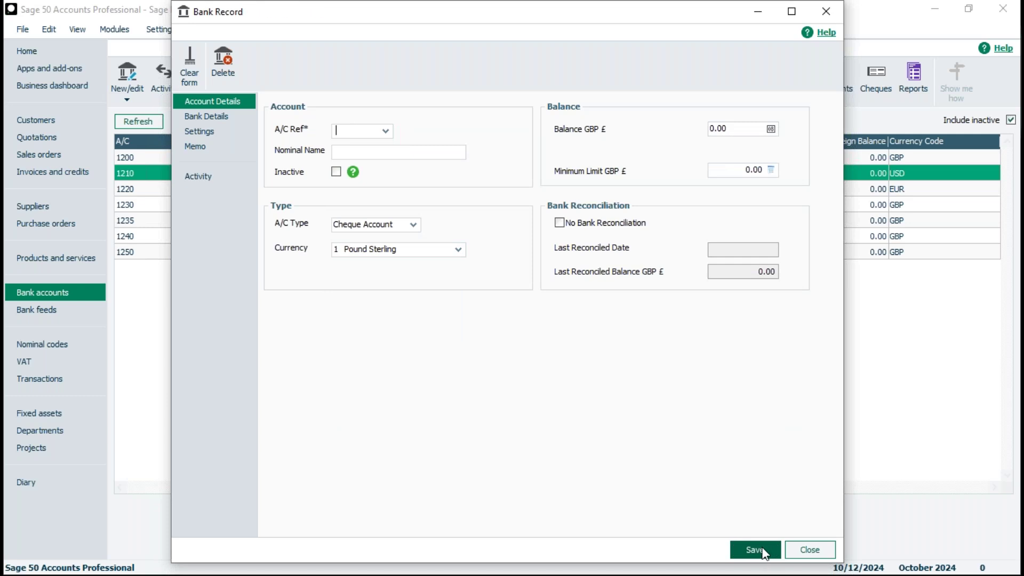
left_click(810, 551)
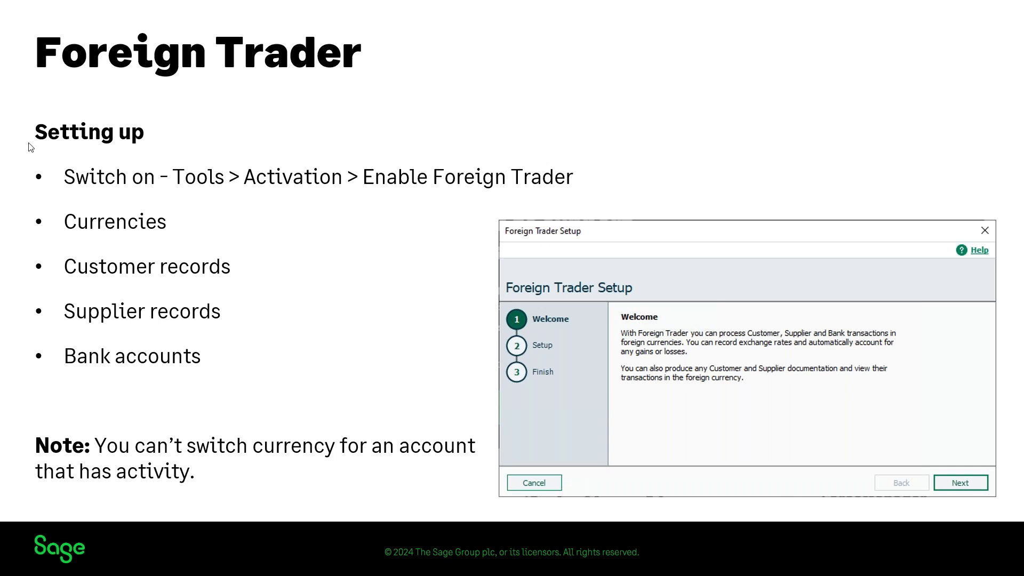
key("Right")
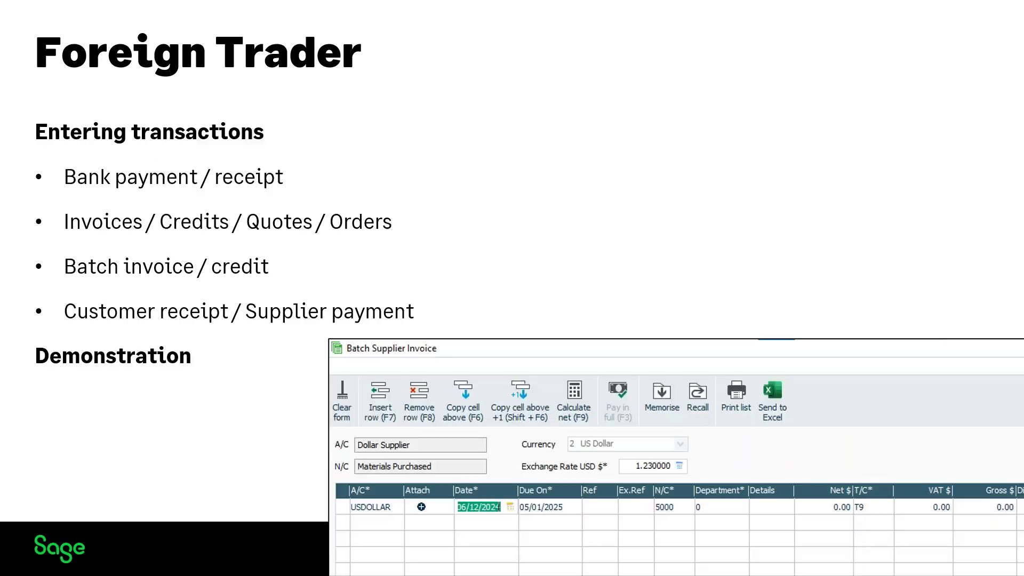
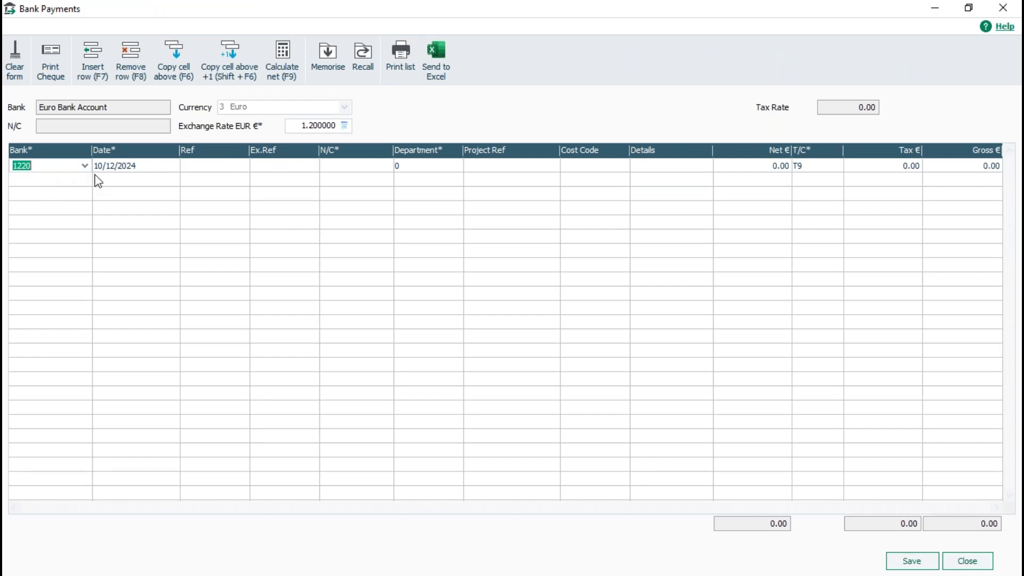
Enter reference 123 and nominal code 5000 Materials Purchased on the Euro Bank Account payment line.
left_click(198, 168)
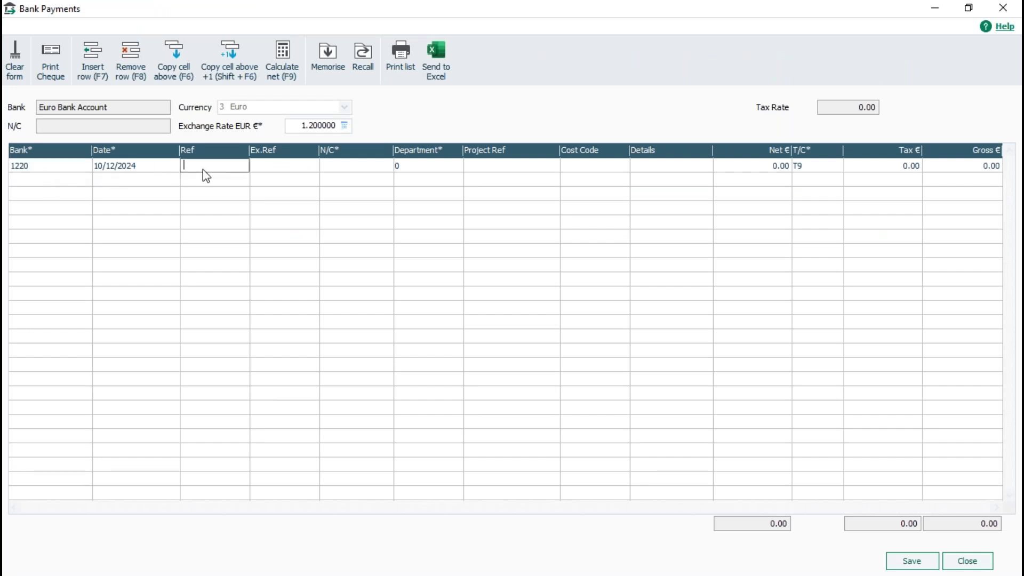
type("123")
left_click(334, 169)
type("5000")
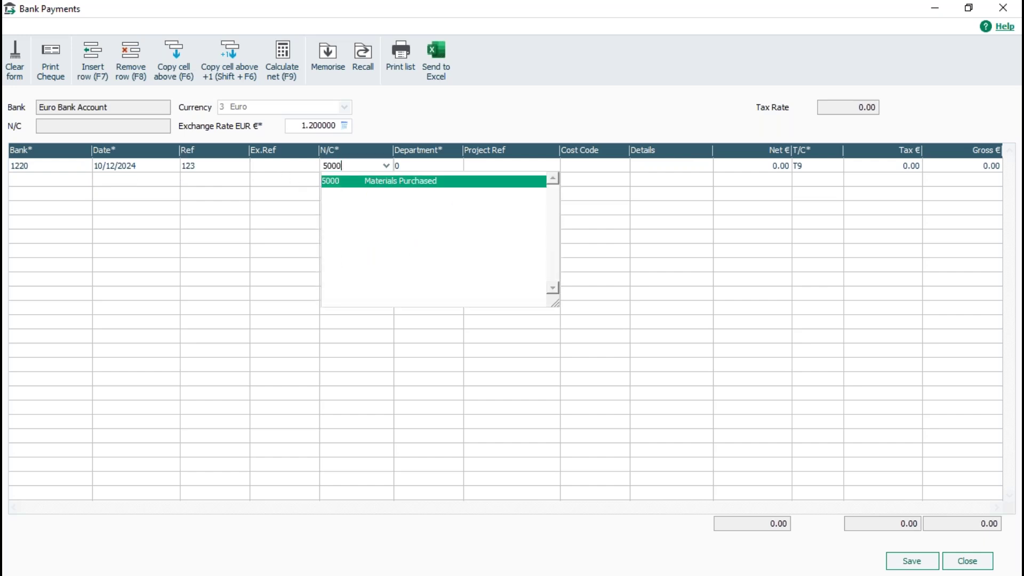
key("Tab")
Enter the details Services and a net amount of 100 on the bank payment line.
key("Tab")
key("Tab")
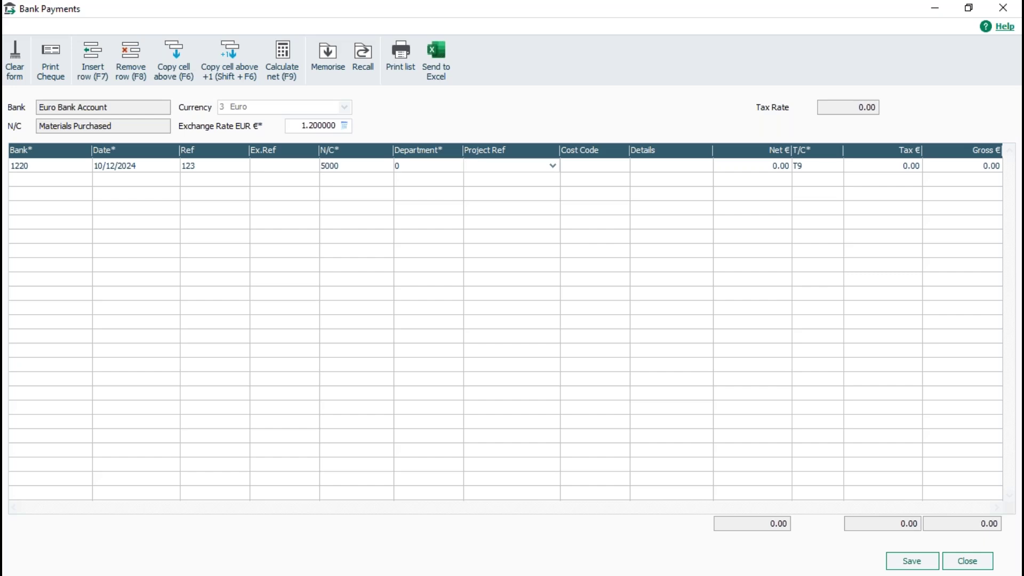
key("Tab")
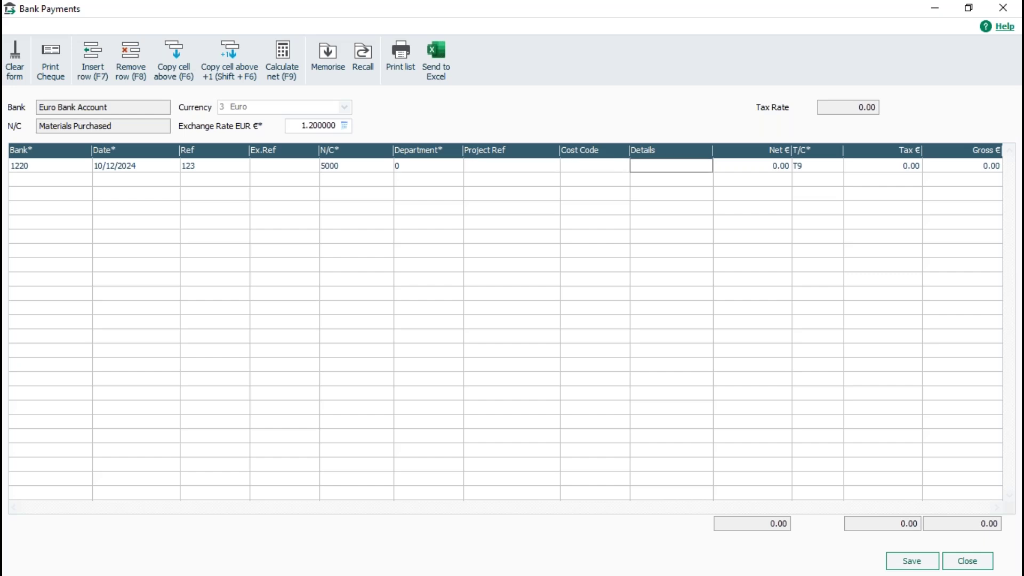
type("Services")
left_click(756, 165)
type("100")
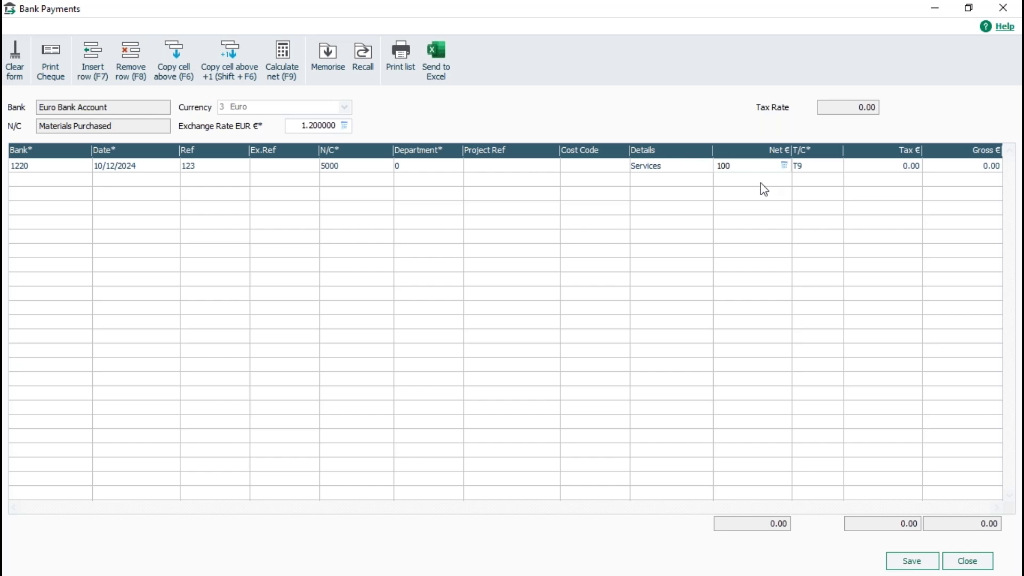
key("Tab")
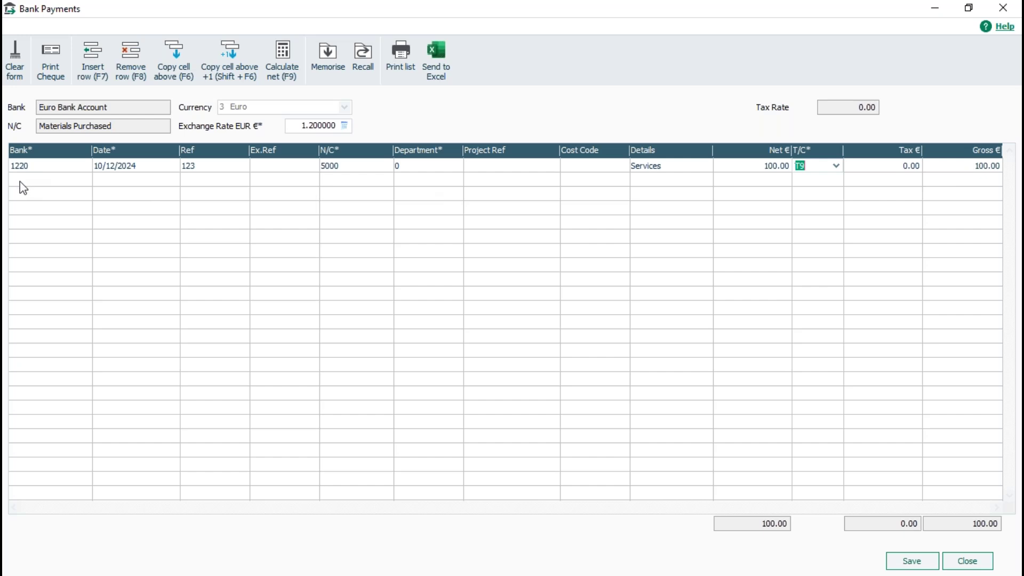
Set the payment's exchange rate to 1.18, accepting the update to the currencies list, then save and close the bank payment.
left_click(339, 128)
left_click_drag(321, 127, 266, 127)
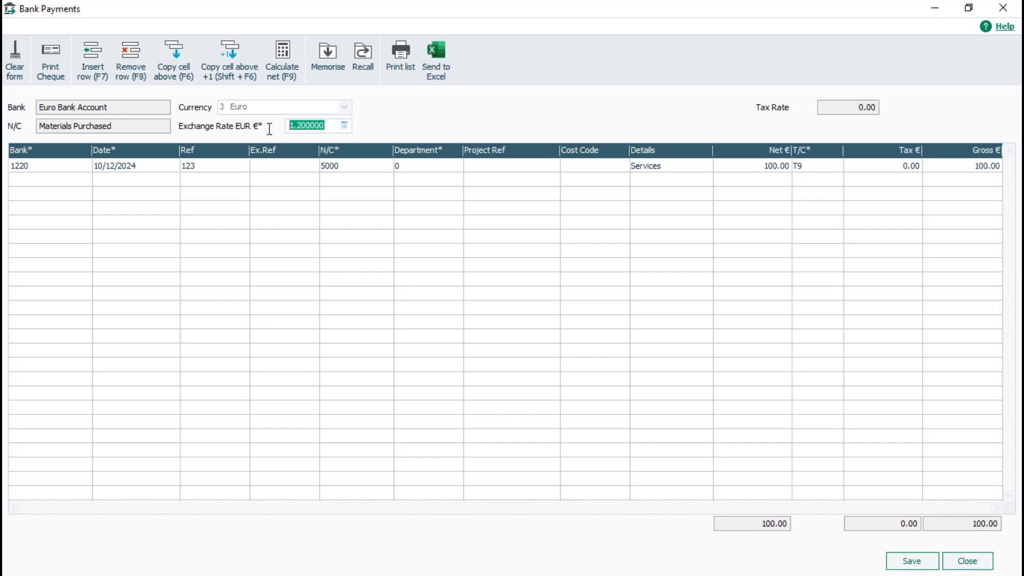
type("1.18")
key("Tab")
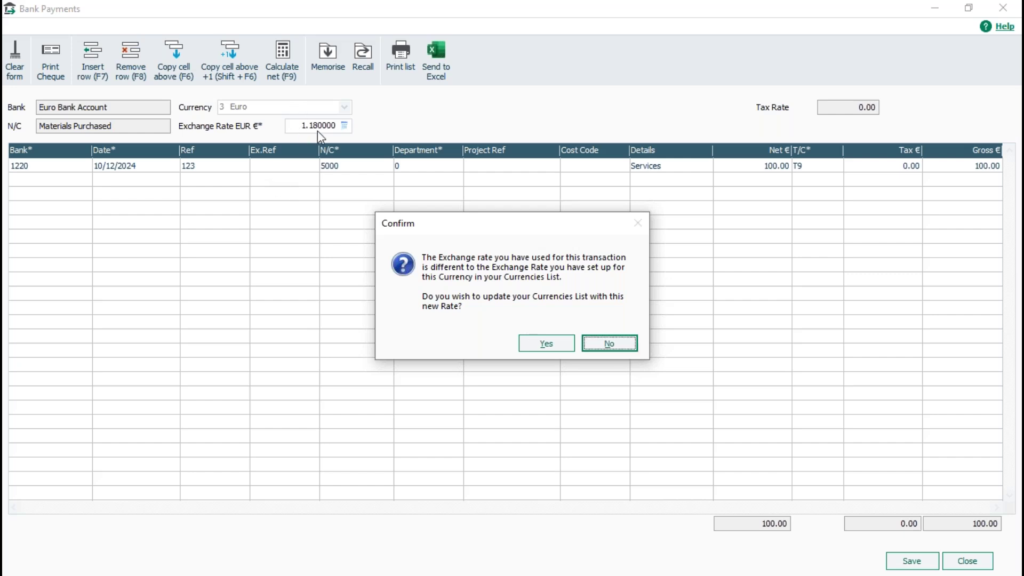
left_click(547, 344)
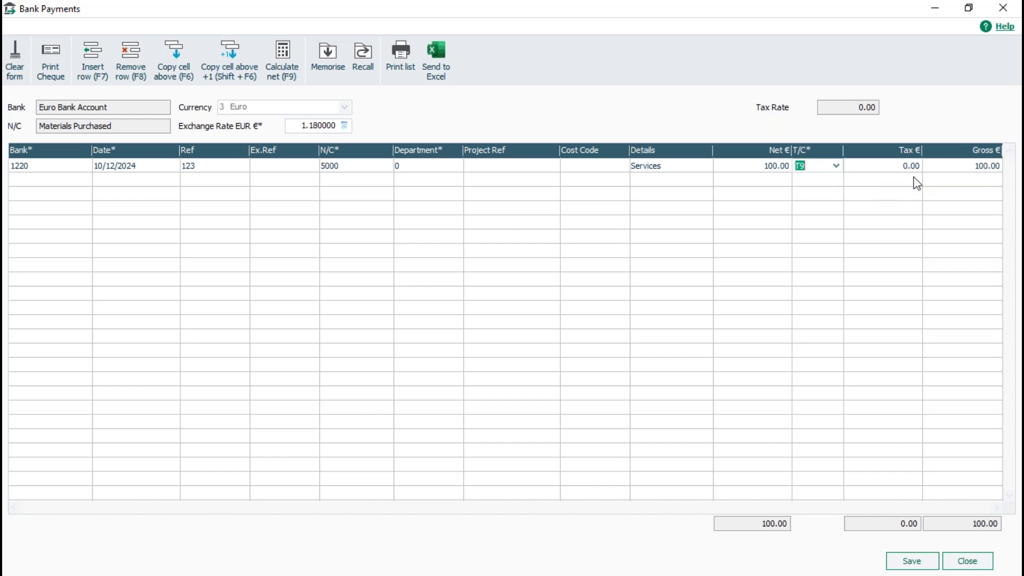
left_click(908, 564)
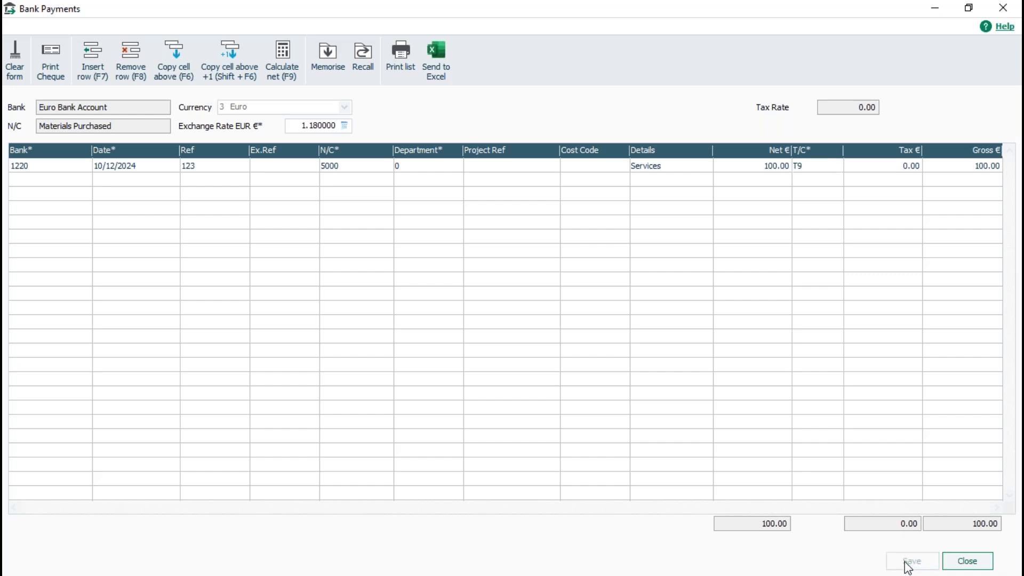
left_click(968, 561)
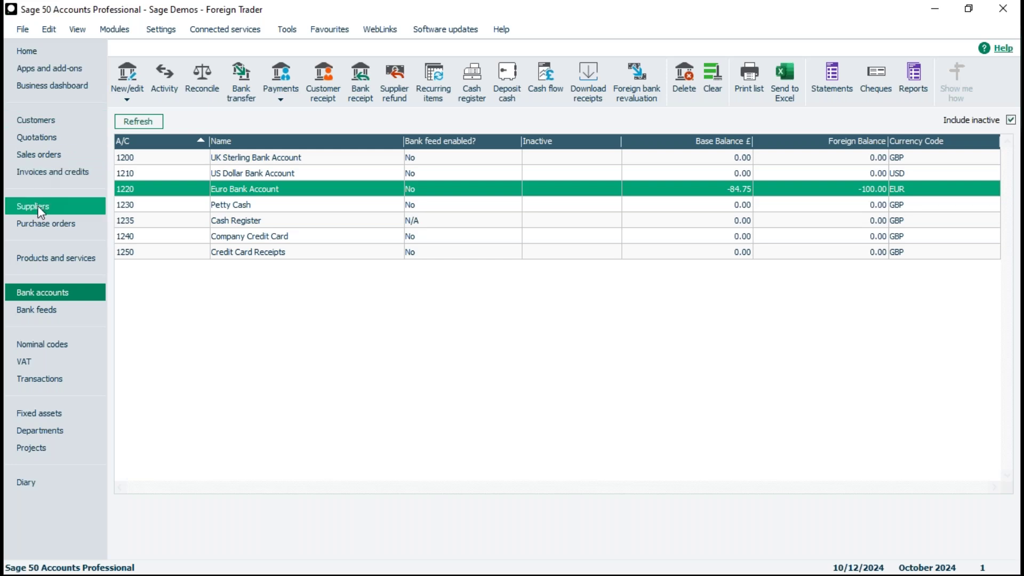
Start a batch customer invoice for Euro Customer to view its currency and exchange rate, and close it without saving.
left_click(45, 122)
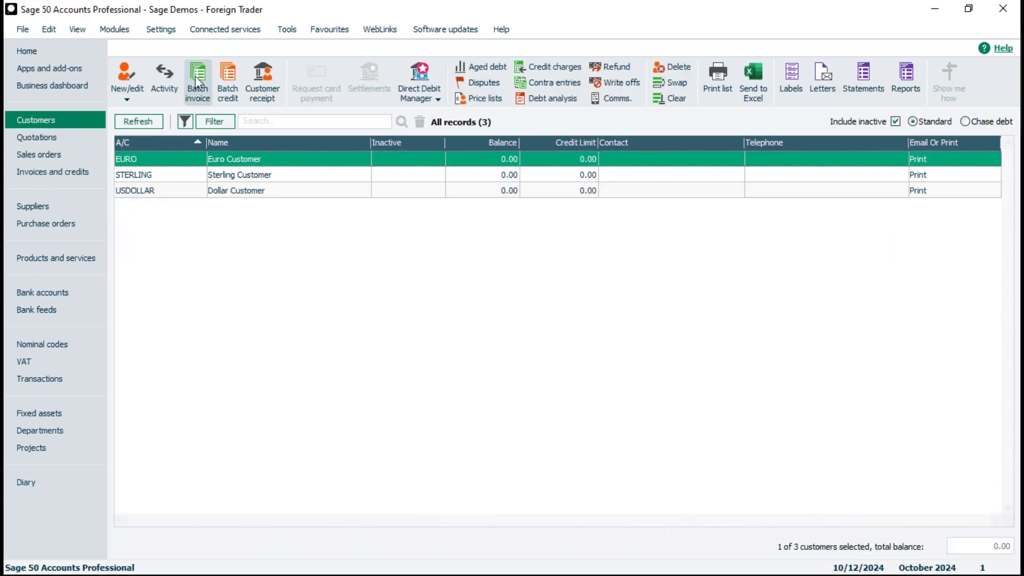
left_click(196, 77)
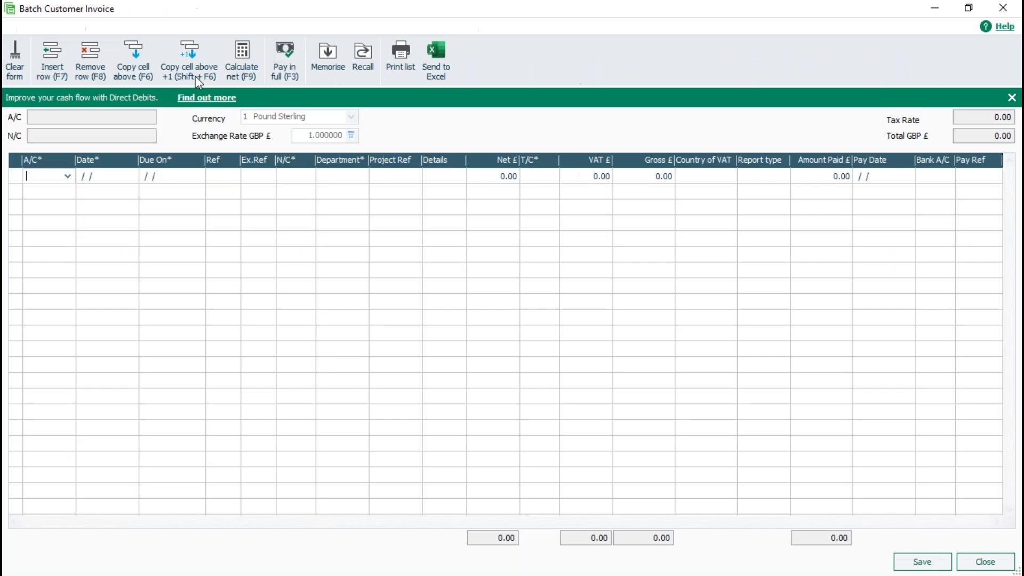
left_click(75, 176)
double_click(59, 277)
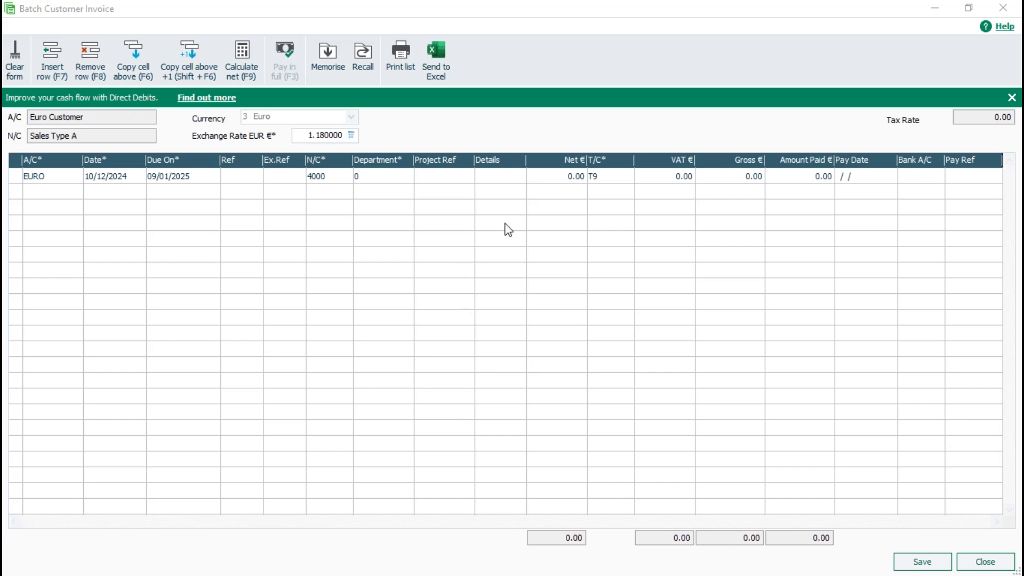
left_click(990, 567)
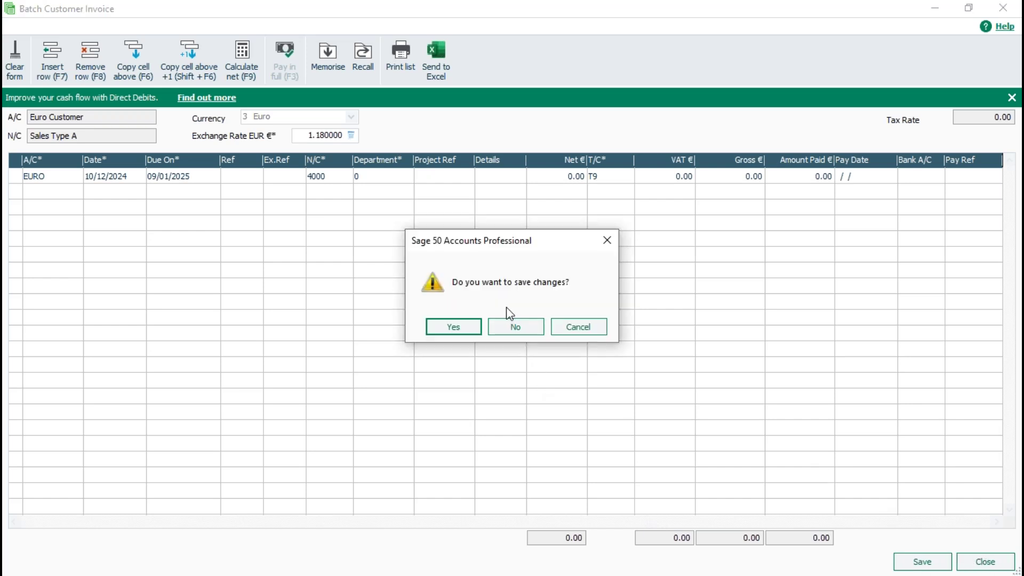
left_click(512, 325)
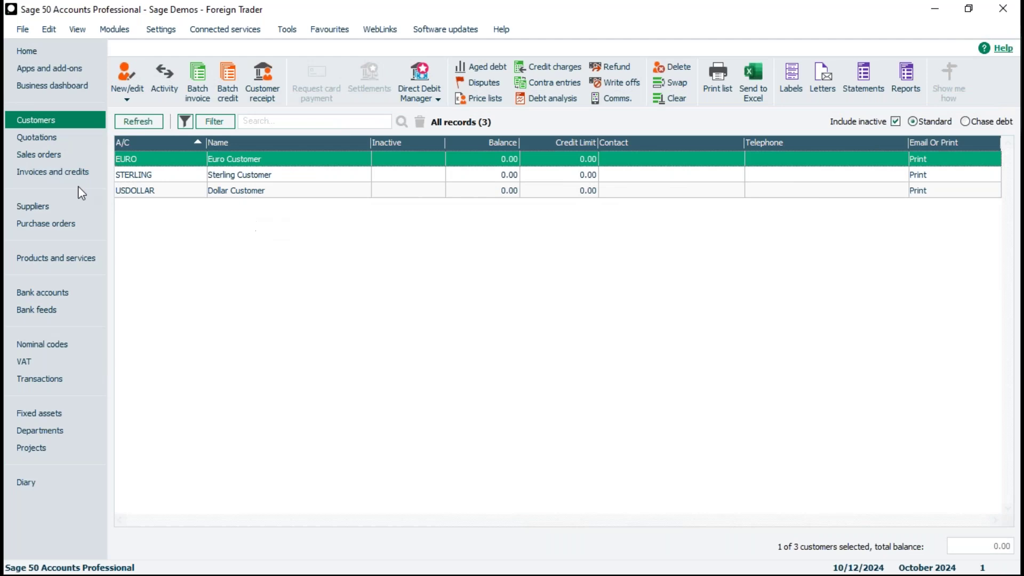
Start a new product invoice for Euro Customer to view its exchange rate and currency fields, and discard it.
left_click(33, 168)
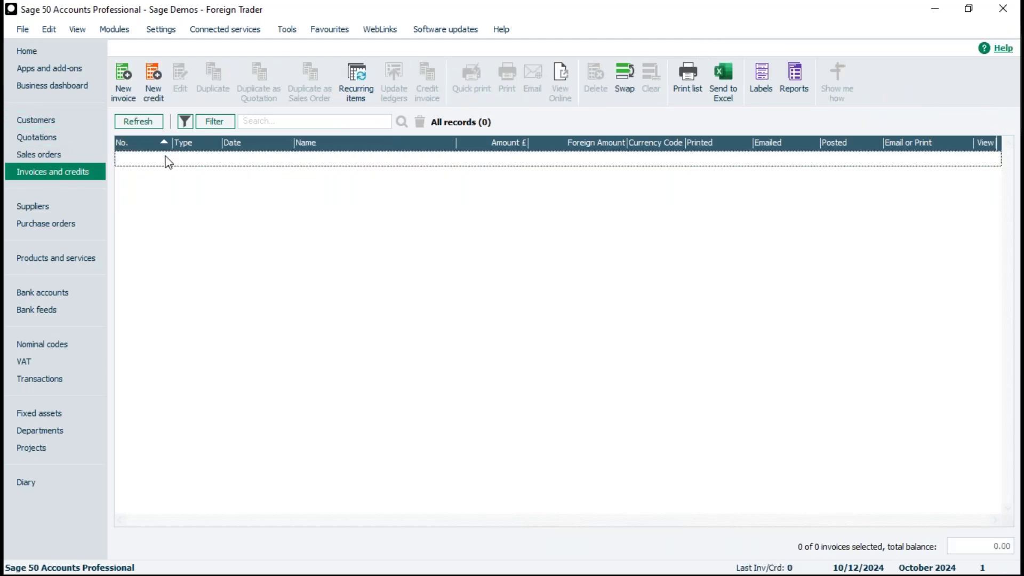
left_click(122, 78)
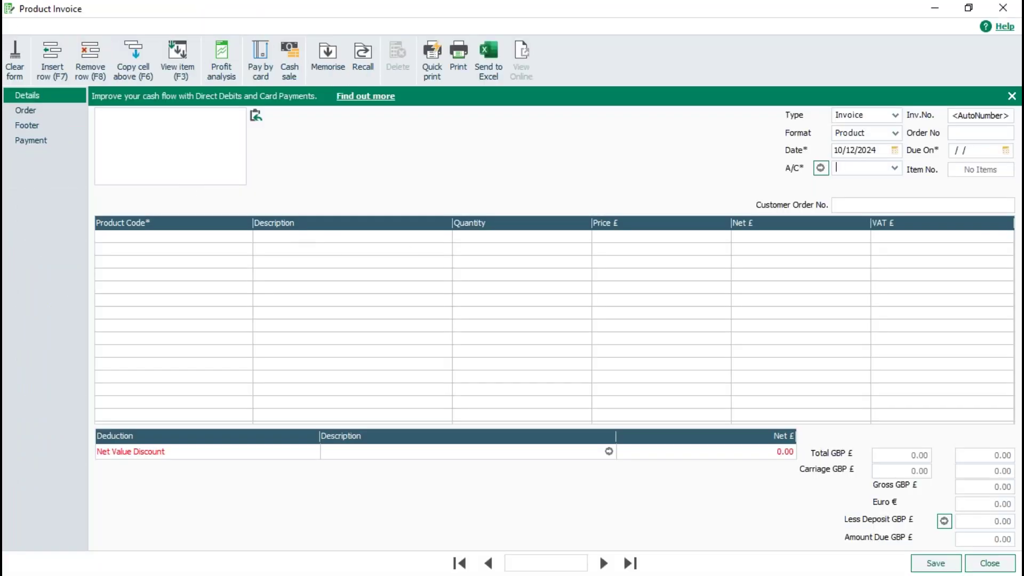
left_click(895, 169)
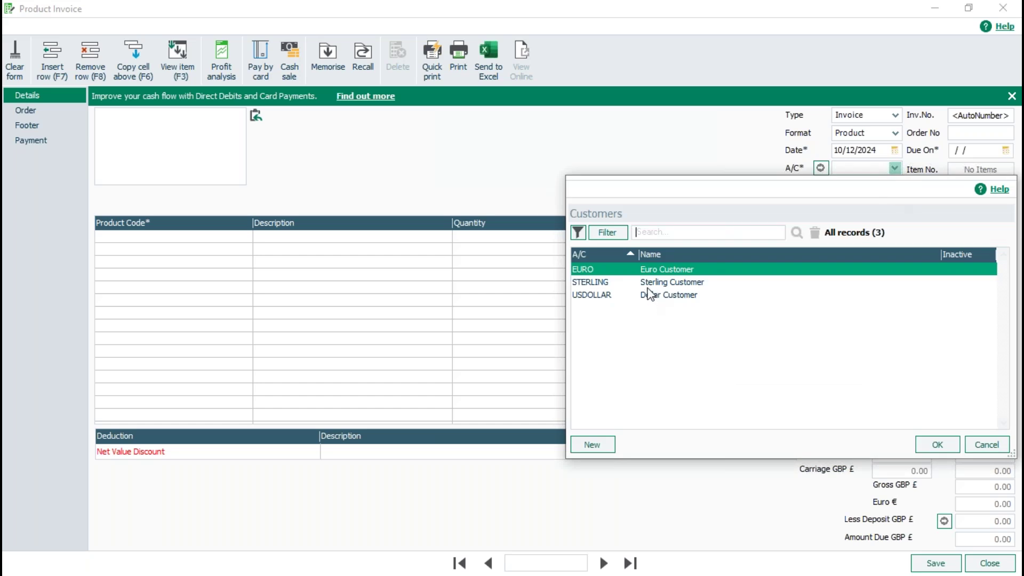
double_click(651, 271)
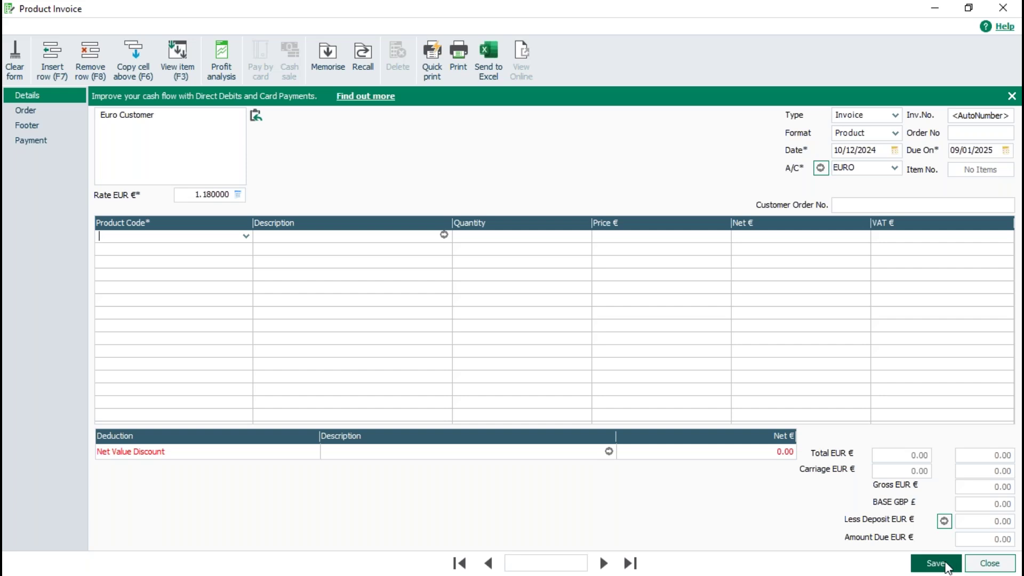
left_click(980, 566)
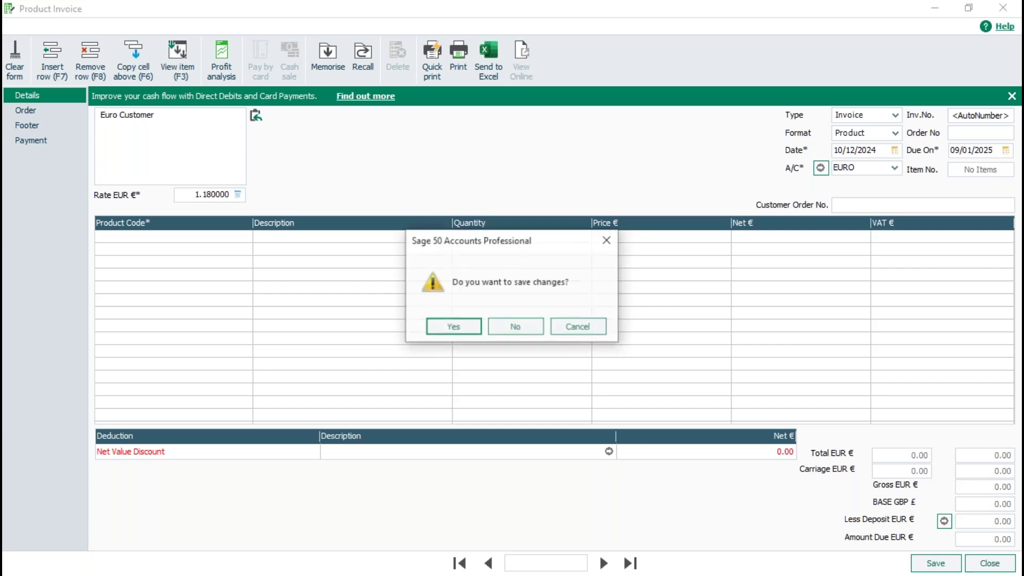
left_click(532, 332)
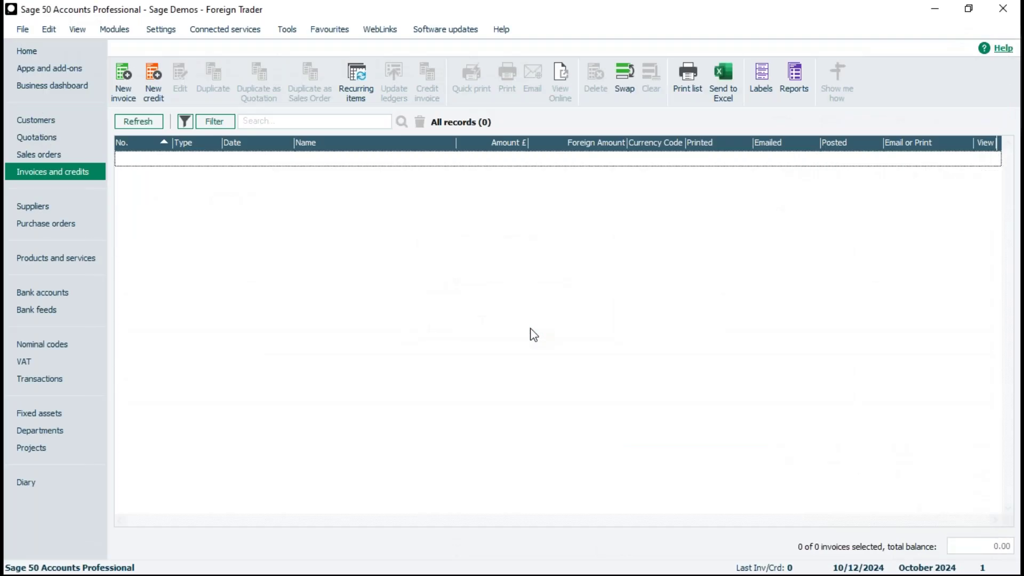
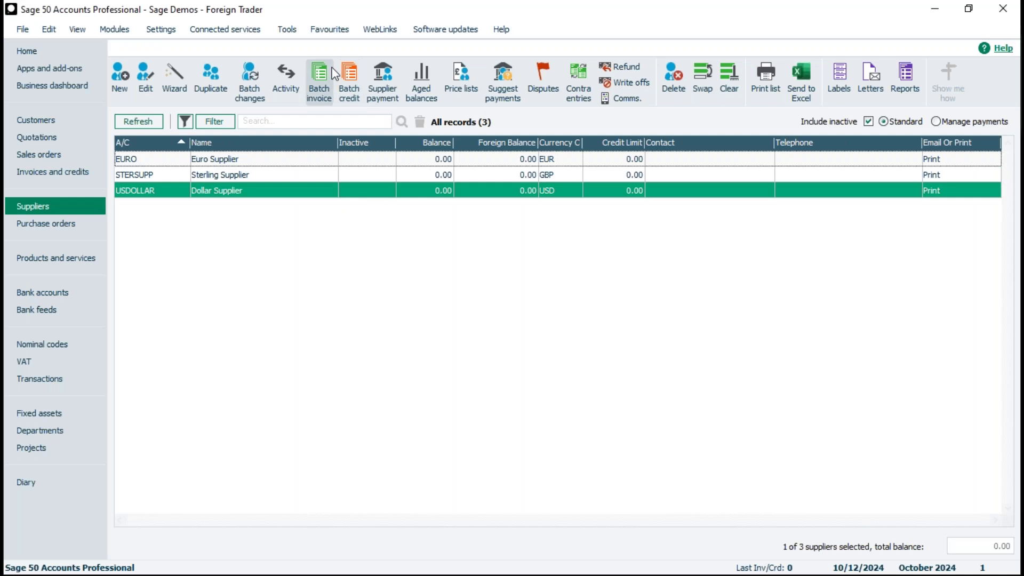
Start a batch supplier invoice for Dollar Supplier (USDOLLAR) dated 01/12/2024.
left_click(334, 73)
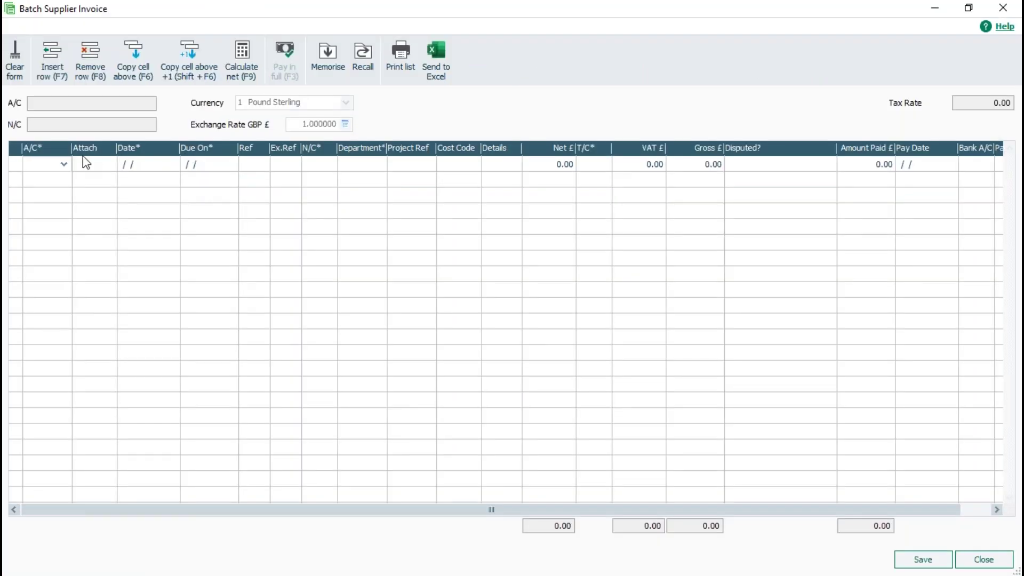
left_click(64, 292)
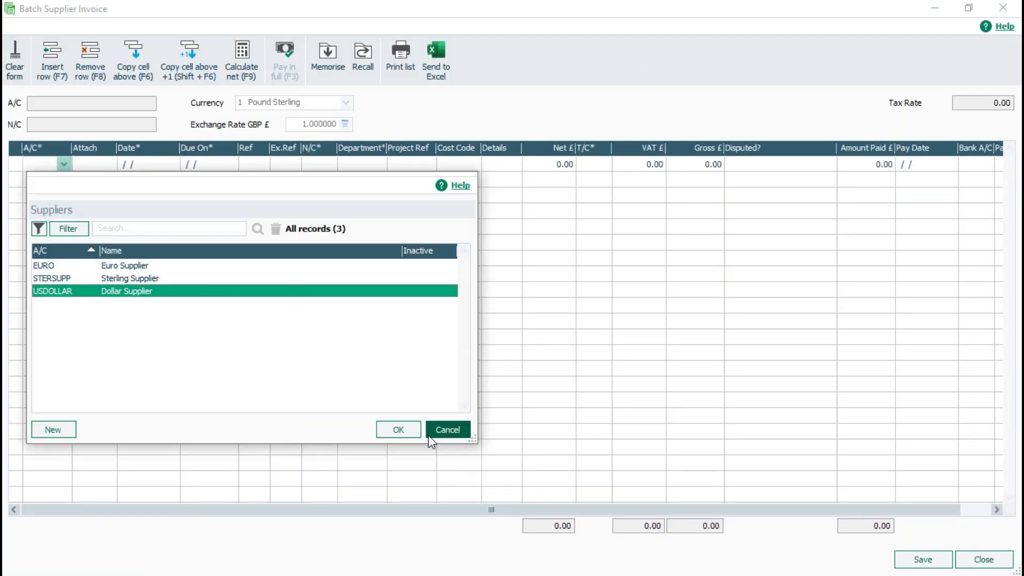
left_click(409, 431)
left_click(171, 164)
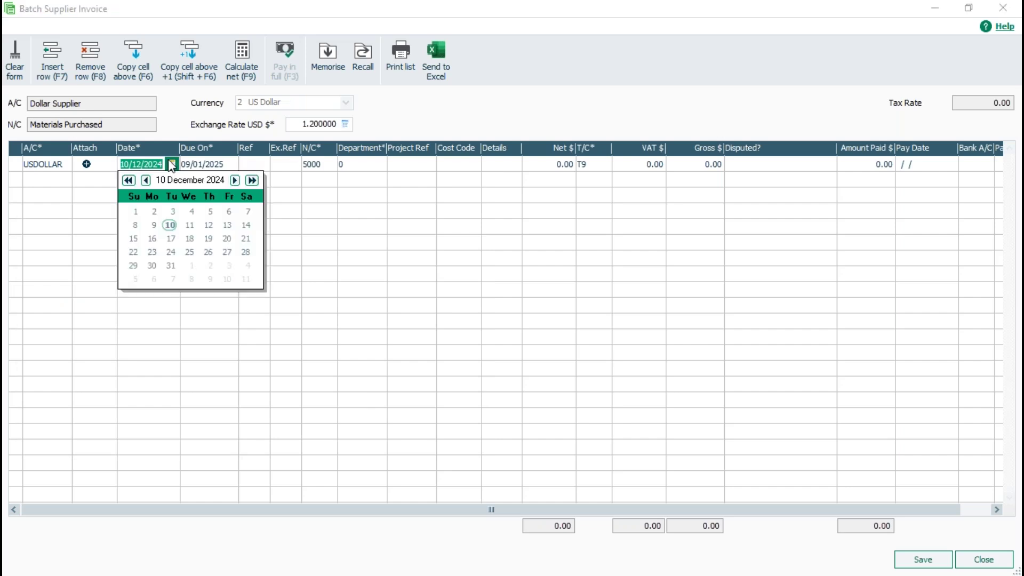
left_click(135, 212)
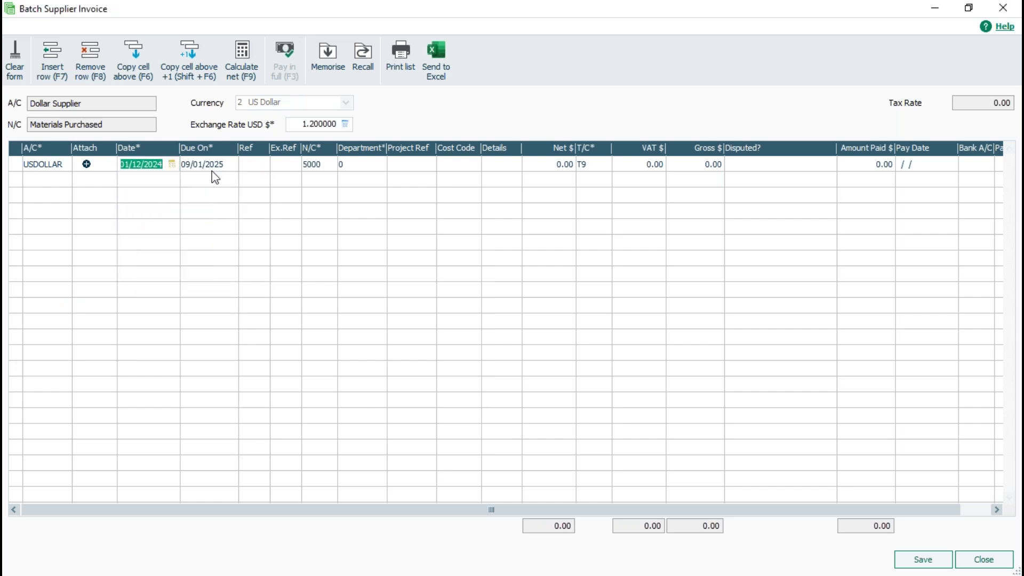
Enter the reference 124 and the details Services on the supplier invoice line.
left_click(257, 166)
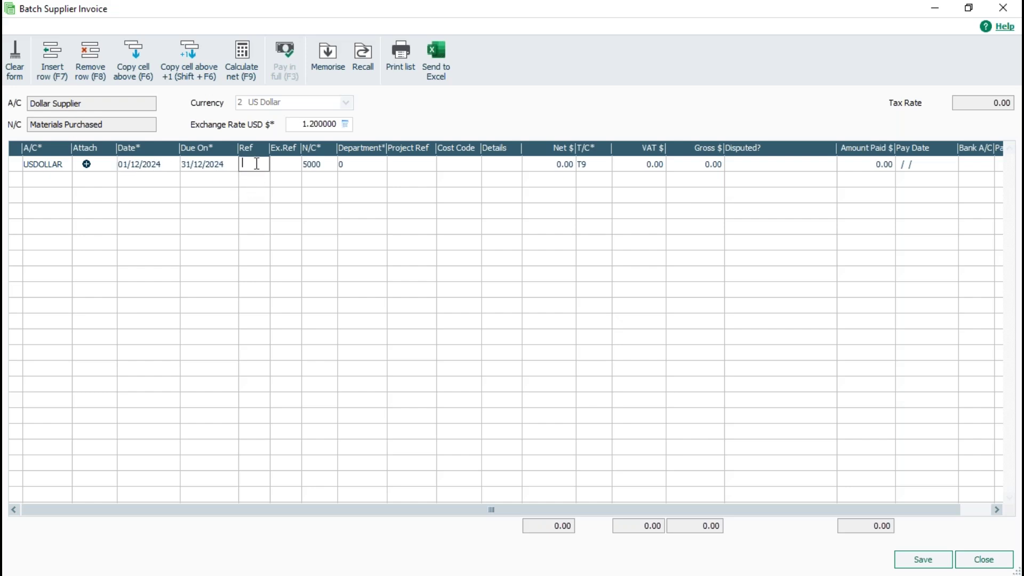
type("124")
key("Tab")
key("Tab")
left_click(502, 166)
type("Services")
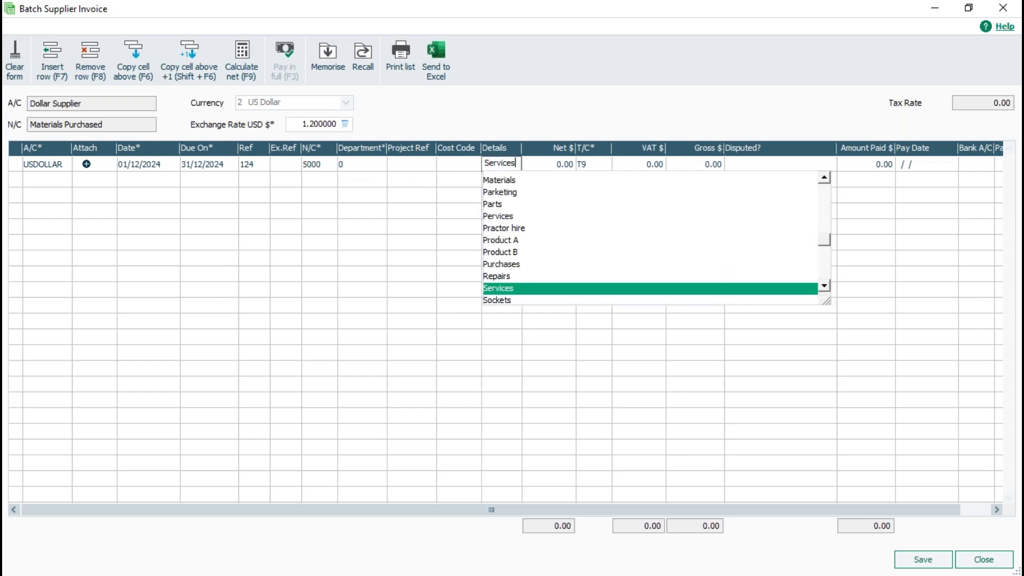
Enter a net amount of 100 on the invoice line, then save and close the batch supplier invoice.
key("Tab")
type("100")
key("Tab")
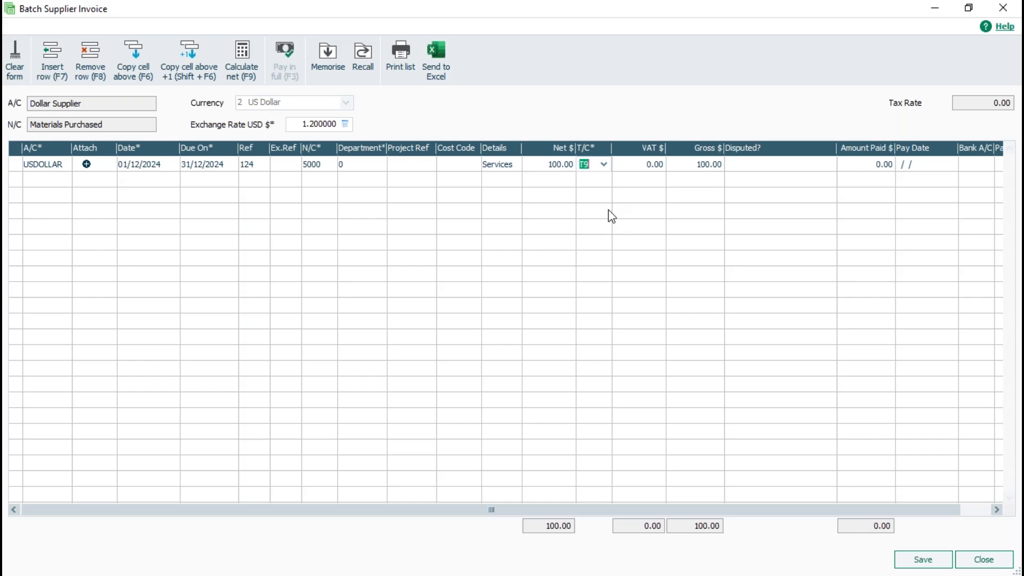
left_click(924, 562)
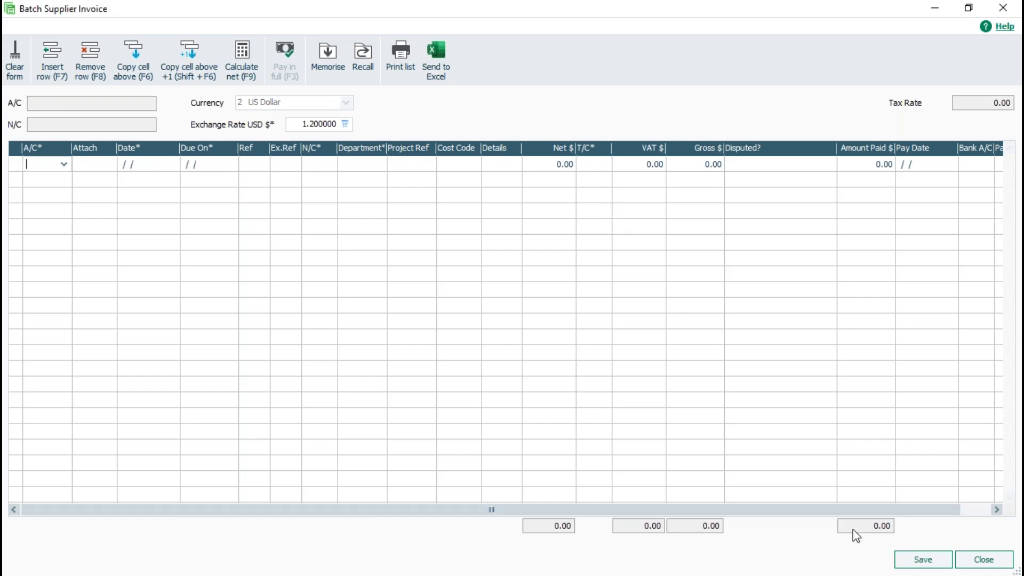
left_click(984, 560)
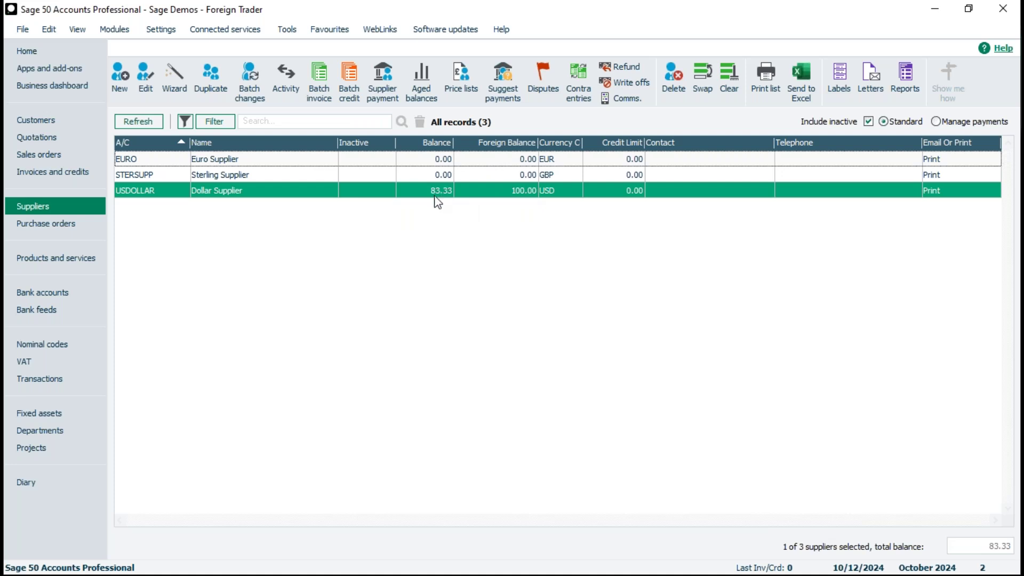
Examine Dollar Supplier's transaction activity in both dollars and pounds, then close the supplier record.
double_click(264, 192)
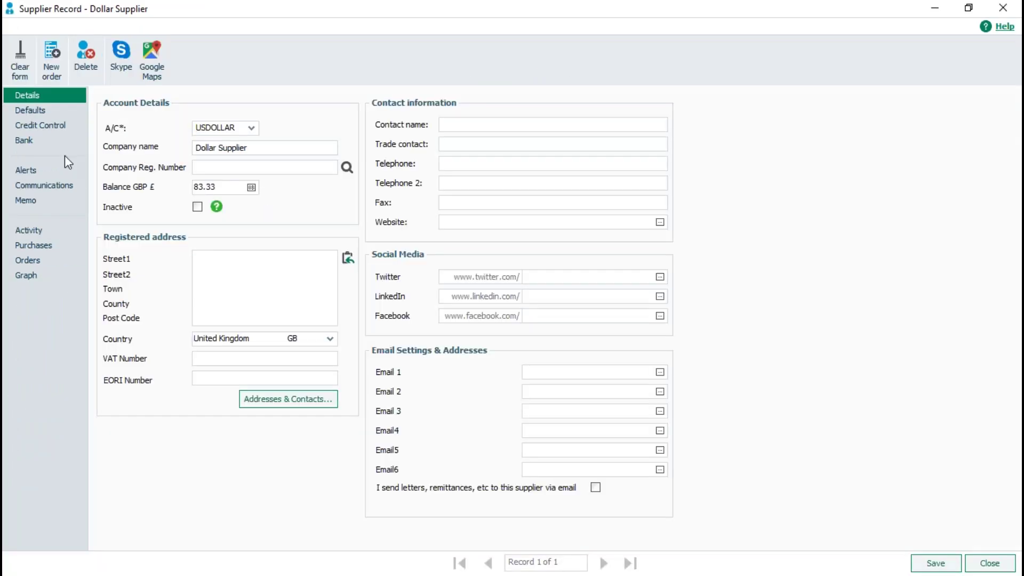
left_click(44, 229)
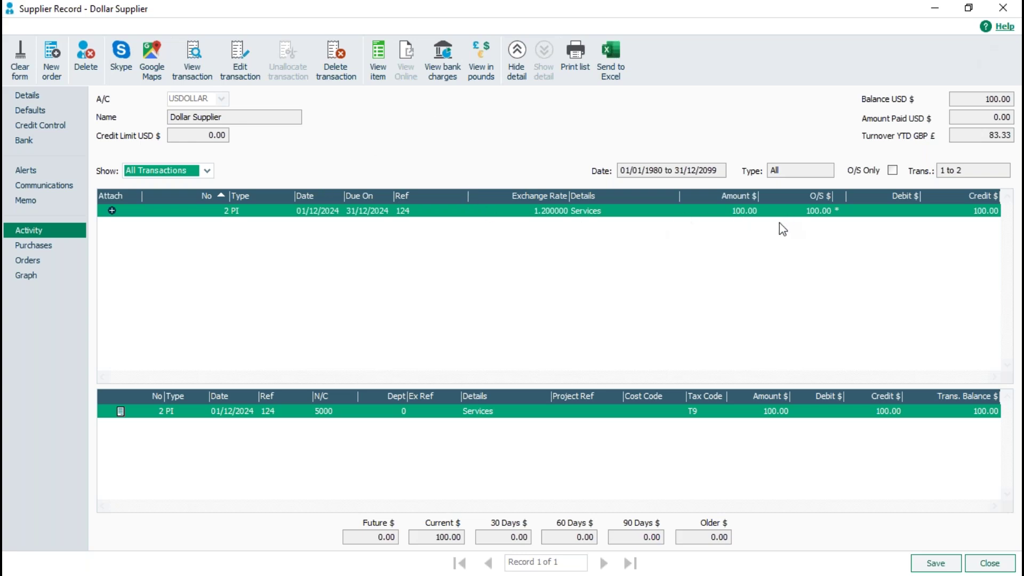
left_click(486, 53)
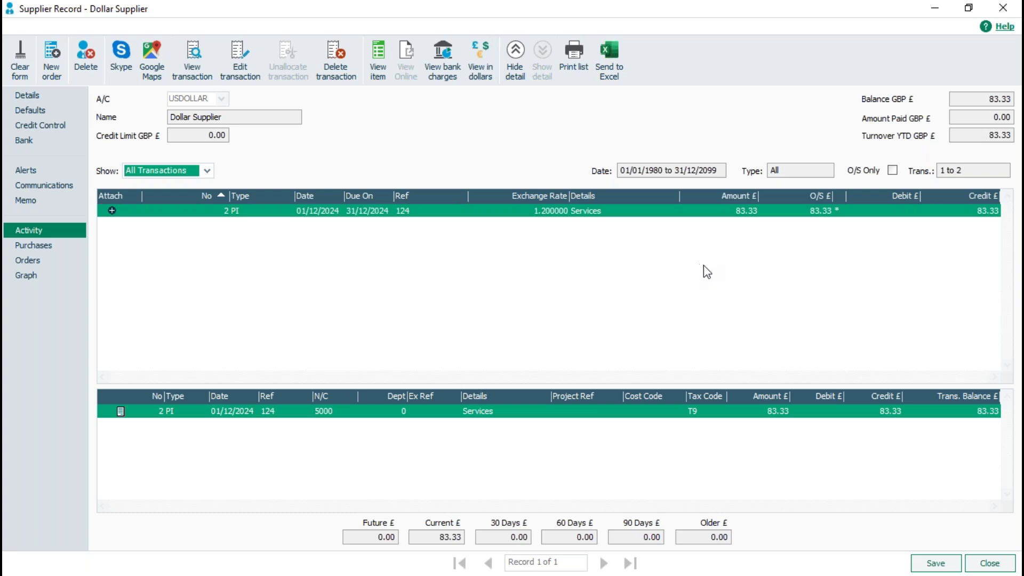
left_click(474, 54)
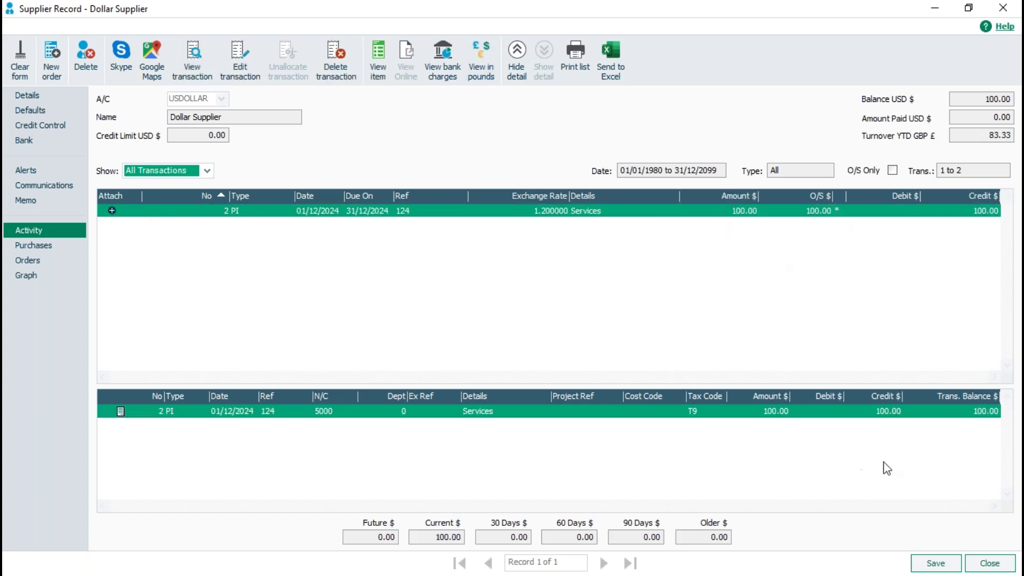
left_click(993, 564)
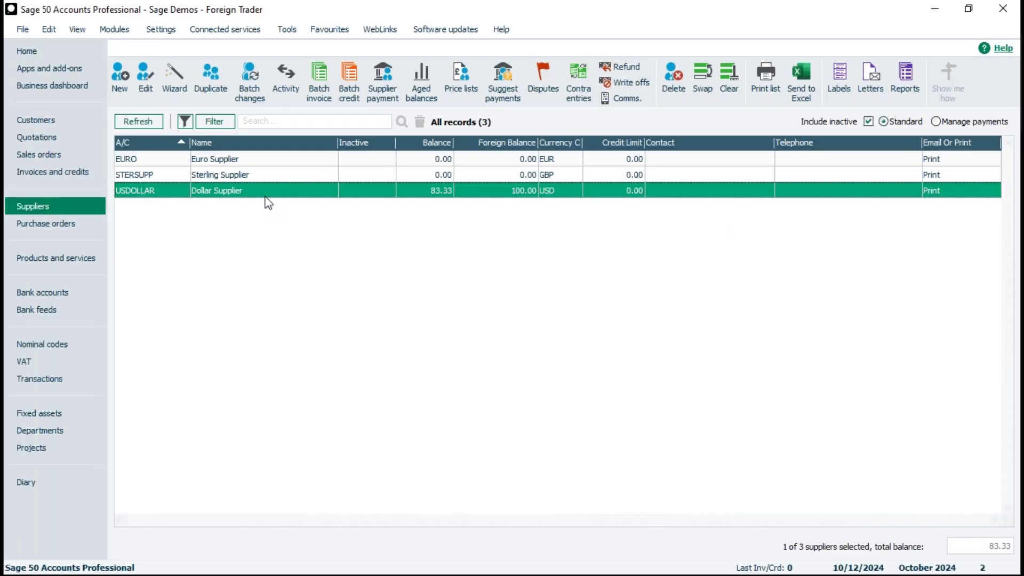
Start a supplier payment from the UK Sterling Bank Account (1200) in the bank accounts list.
left_click(43, 293)
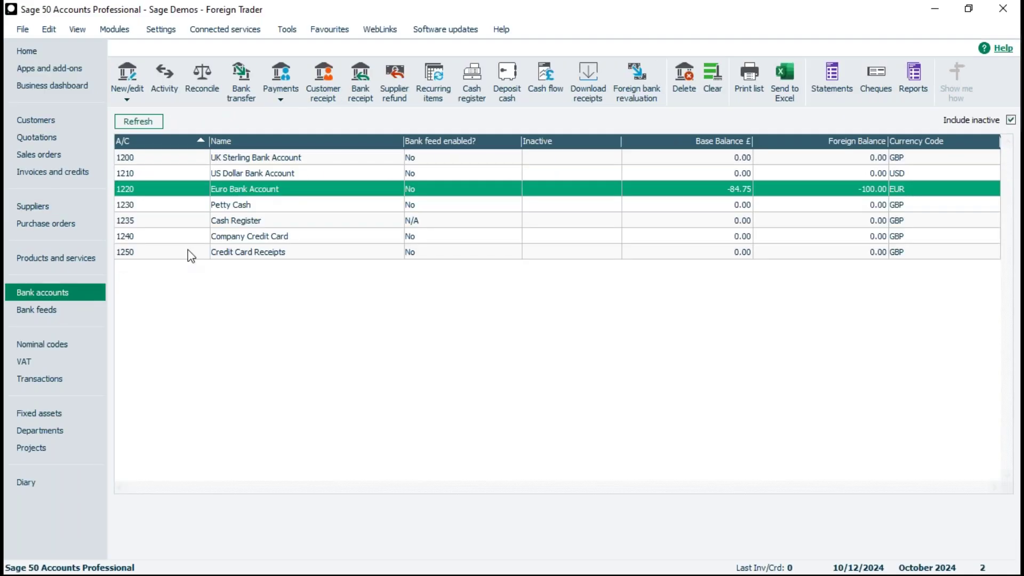
left_click(226, 175)
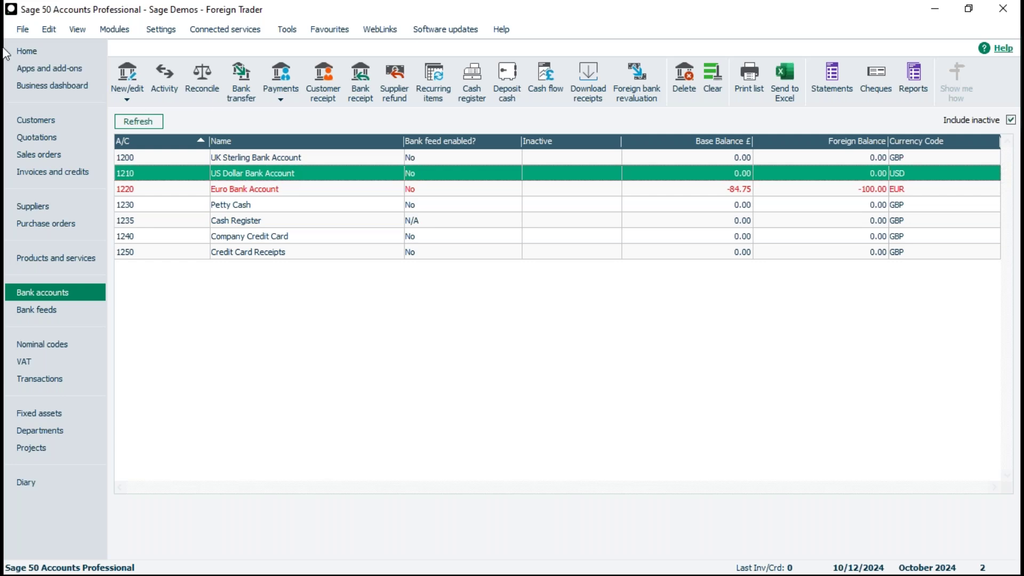
left_click(260, 160)
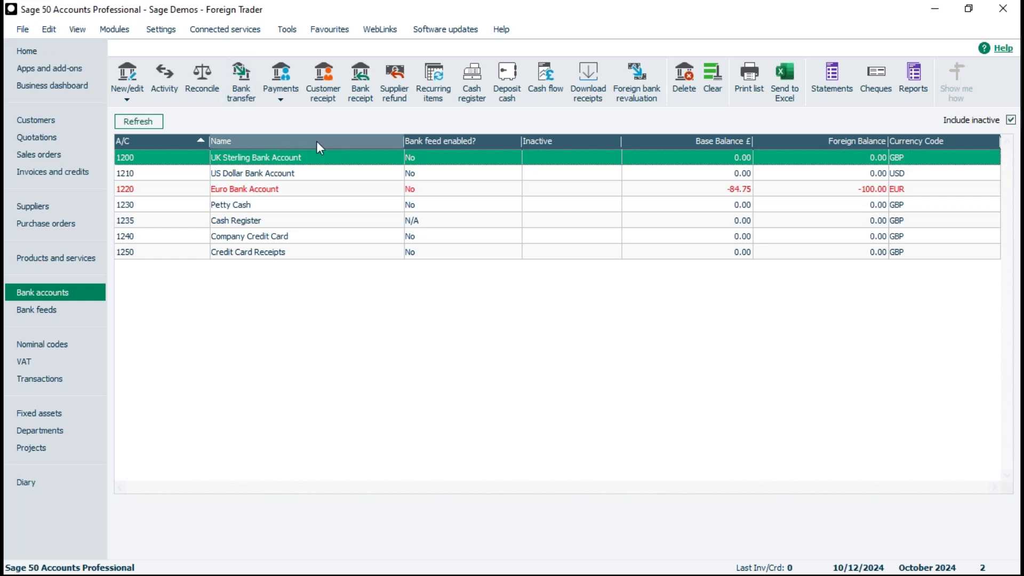
left_click(293, 101)
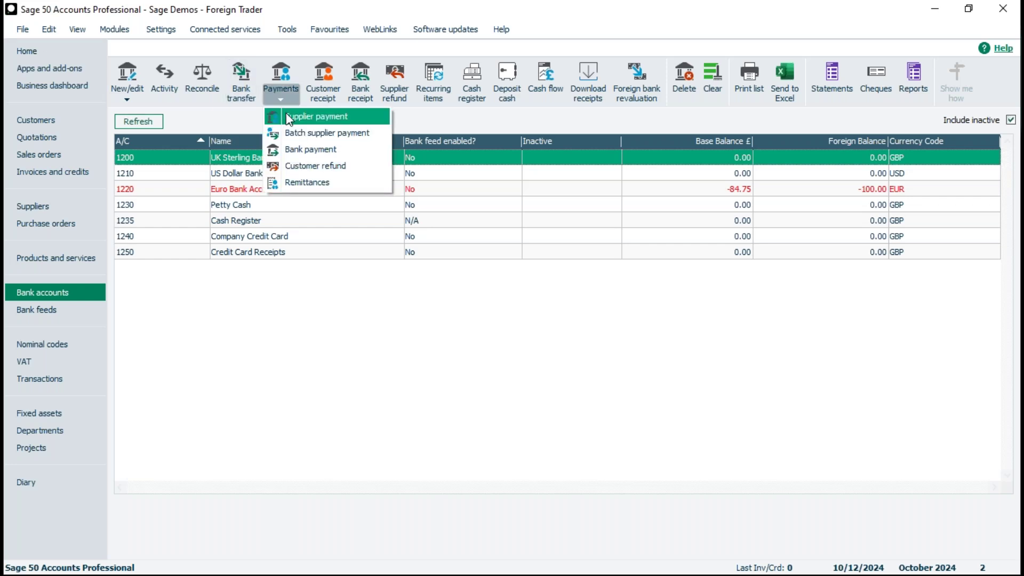
left_click(296, 116)
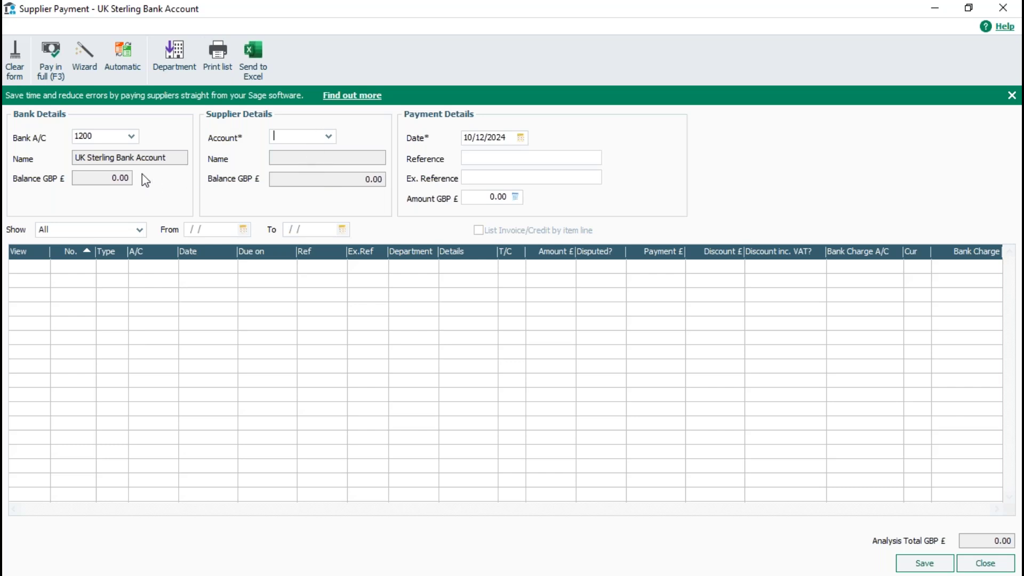
Try to select Dollar Supplier for the payment from the sterling bank account.
left_click(328, 136)
left_click(358, 265)
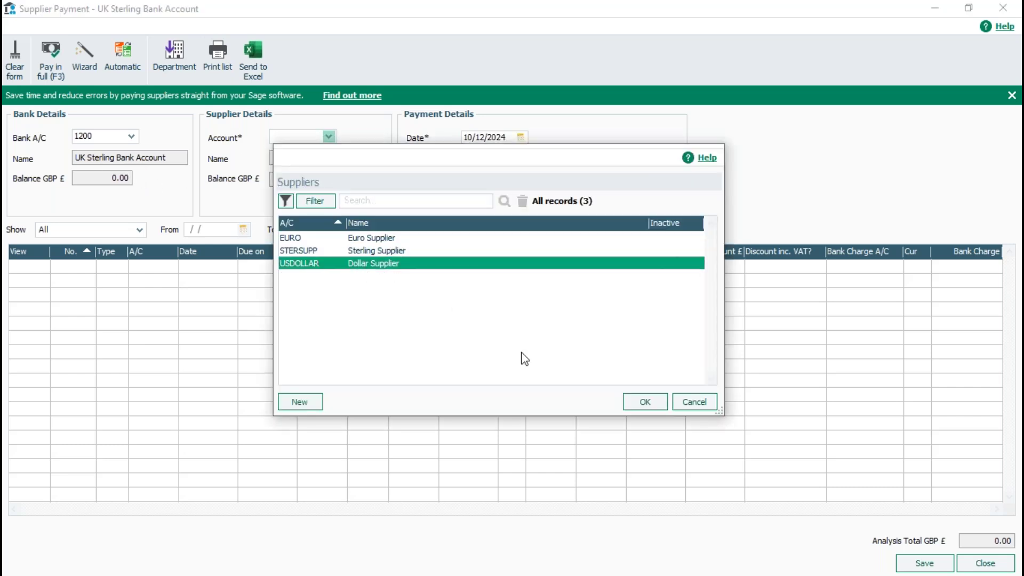
left_click(645, 402)
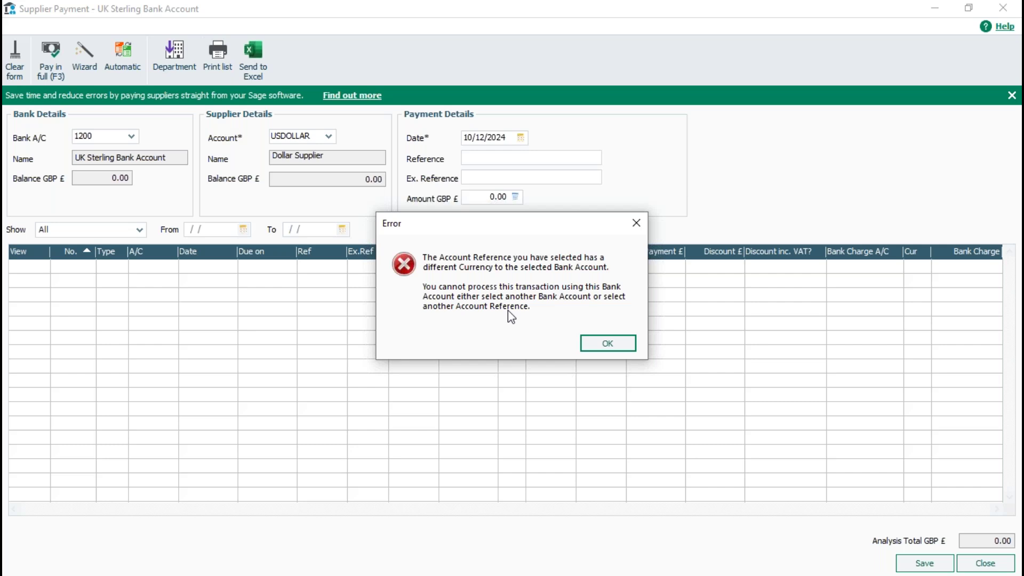
left_click(607, 344)
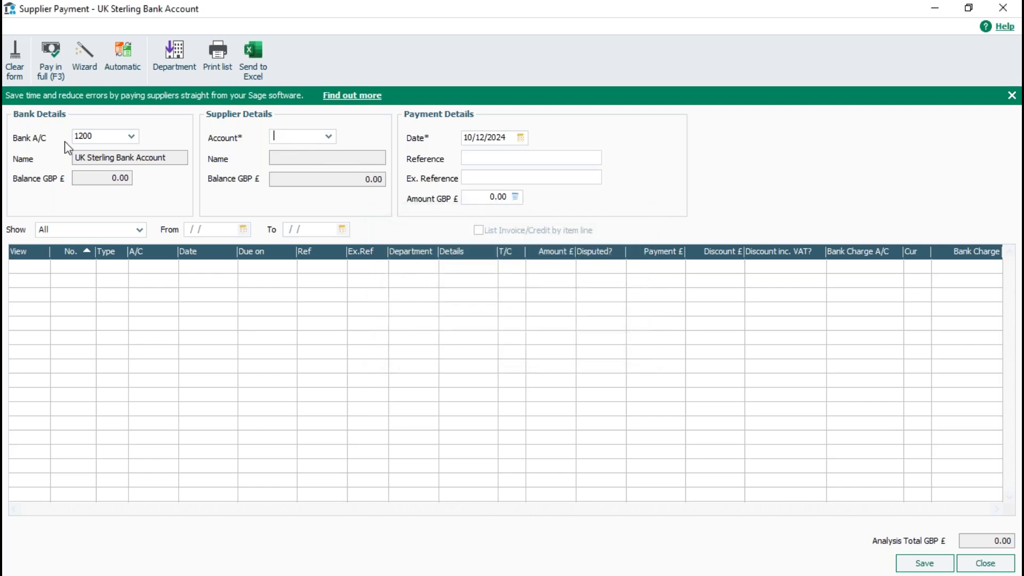
Change the payment's bank account to US Dollar Bank Account (1210) and select Dollar Supplier as the supplier.
left_click(131, 137)
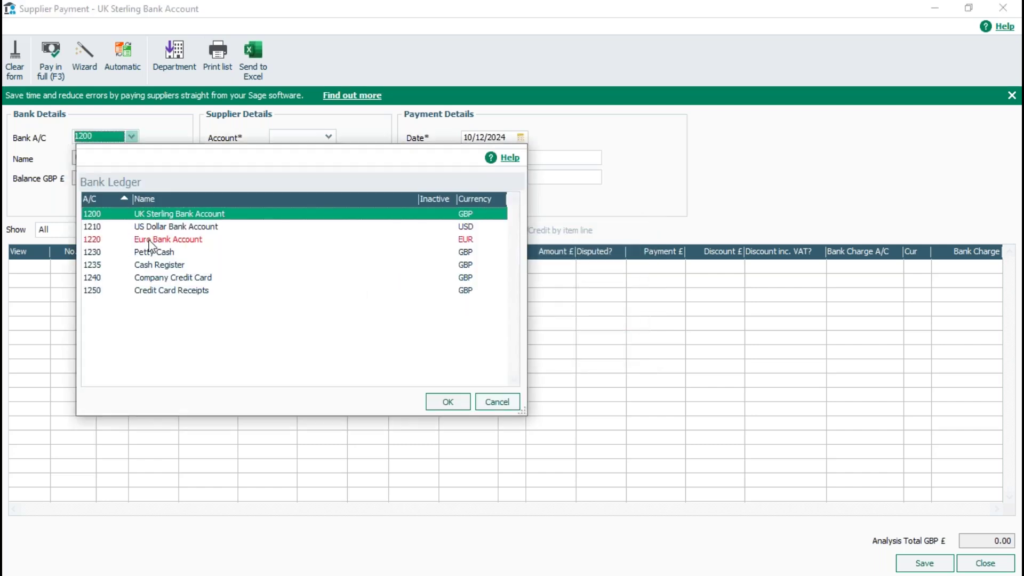
left_click(150, 240)
left_click(149, 229)
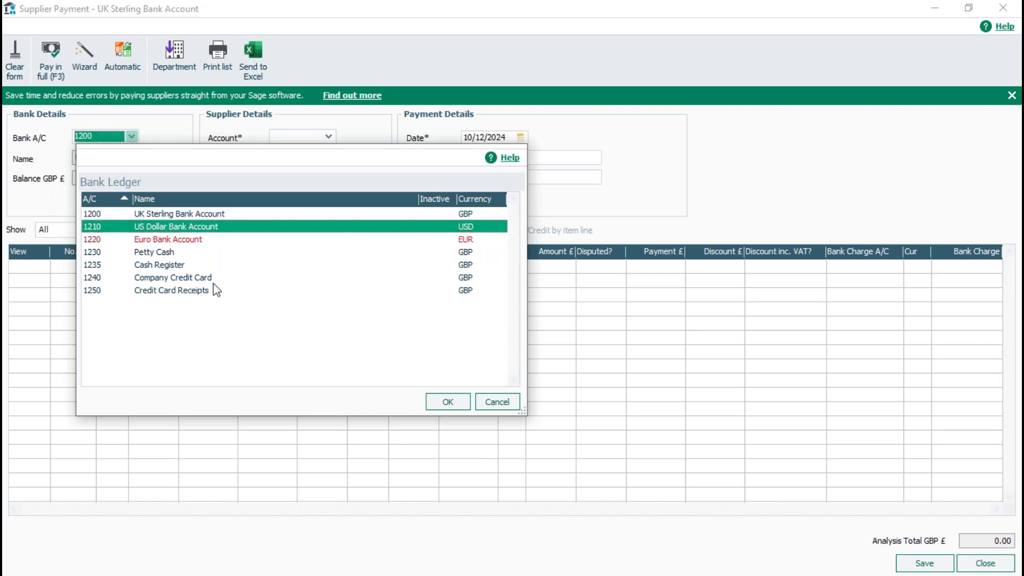
left_click(448, 402)
left_click(327, 136)
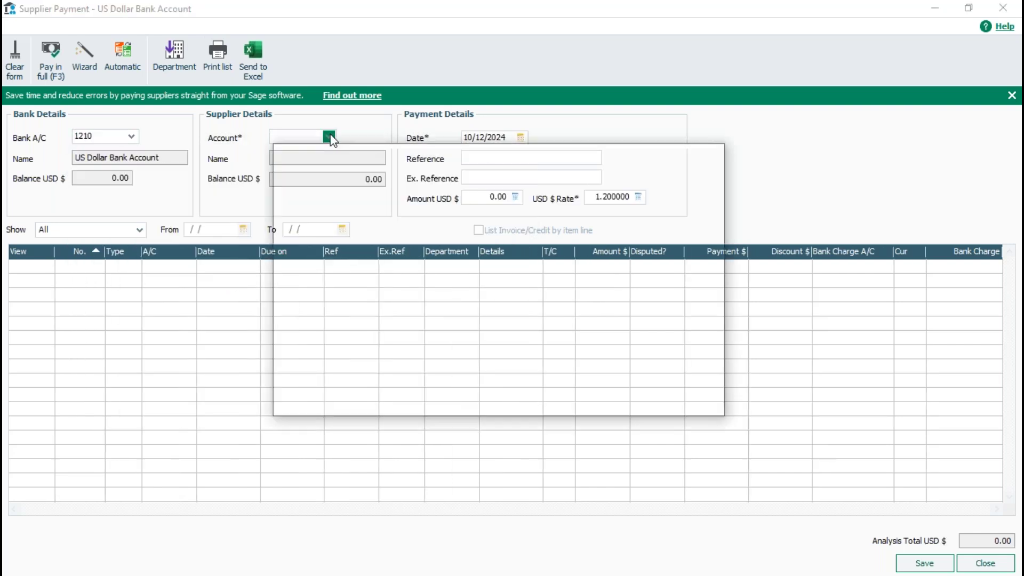
left_click(366, 264)
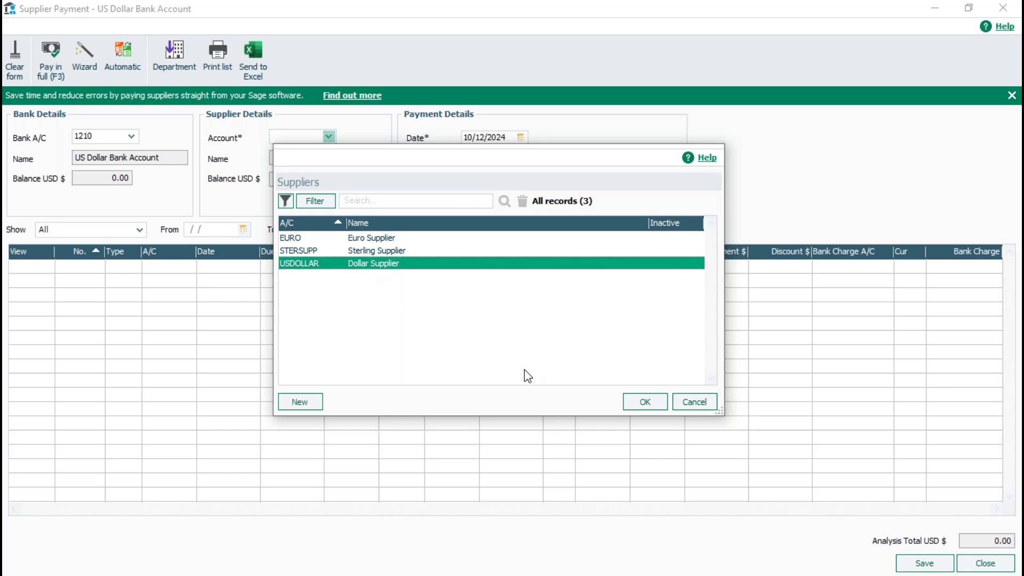
left_click(634, 404)
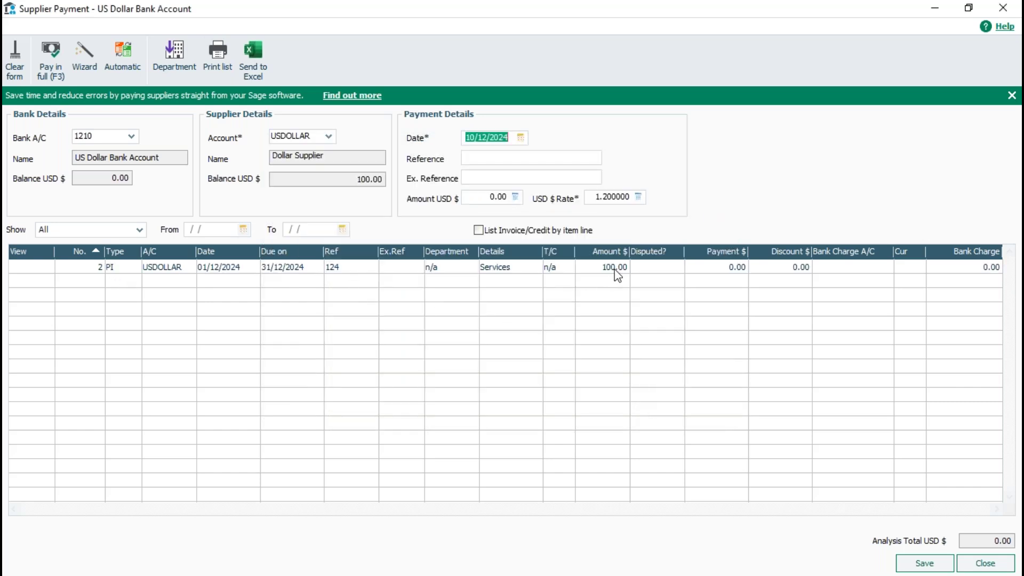
Pay the Services invoice in full and set the payment's US dollar exchange rate to 1.18.
left_click(718, 269)
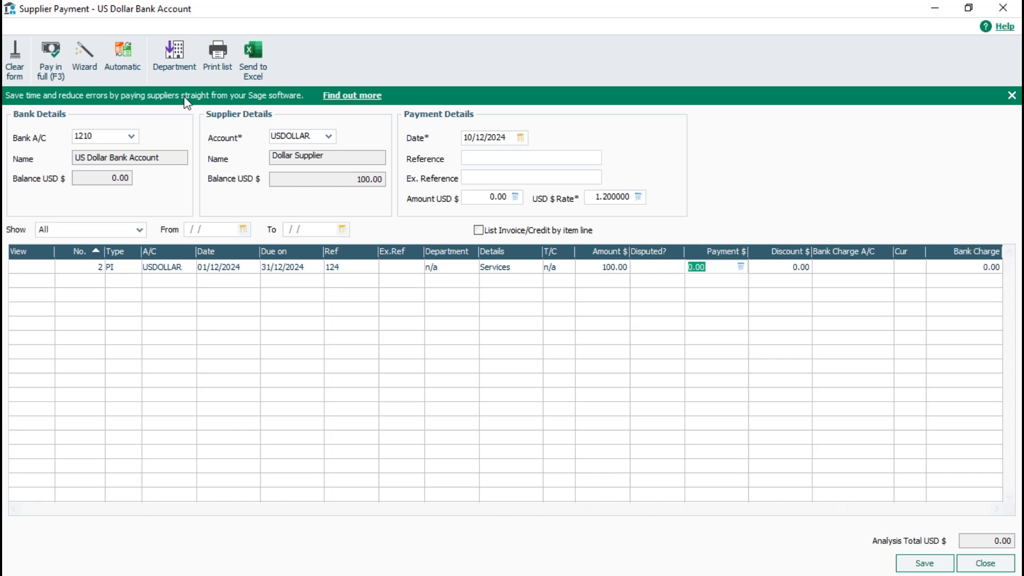
left_click(58, 60)
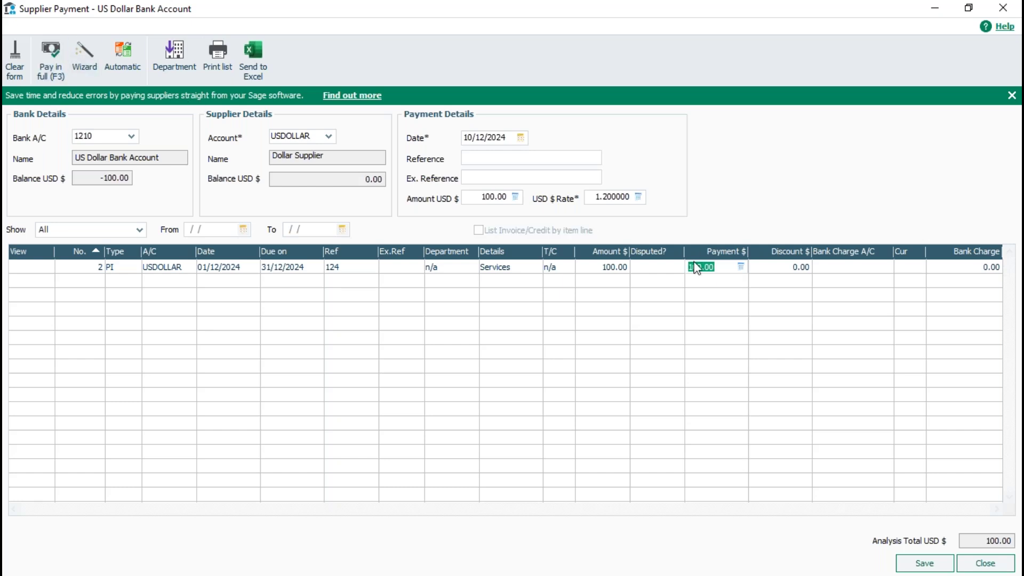
left_click(596, 197)
key("Home")
left_click_drag(627, 198, 585, 204)
type("1.18")
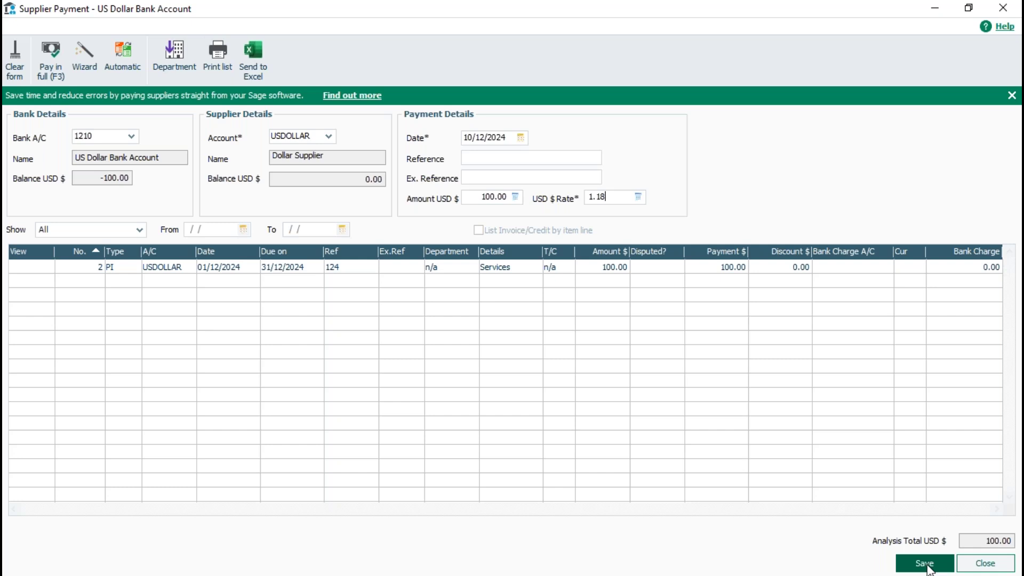
Save and close the supplier payment, accepting the currencies list update, and return to the suppliers list to check balances.
left_click(926, 565)
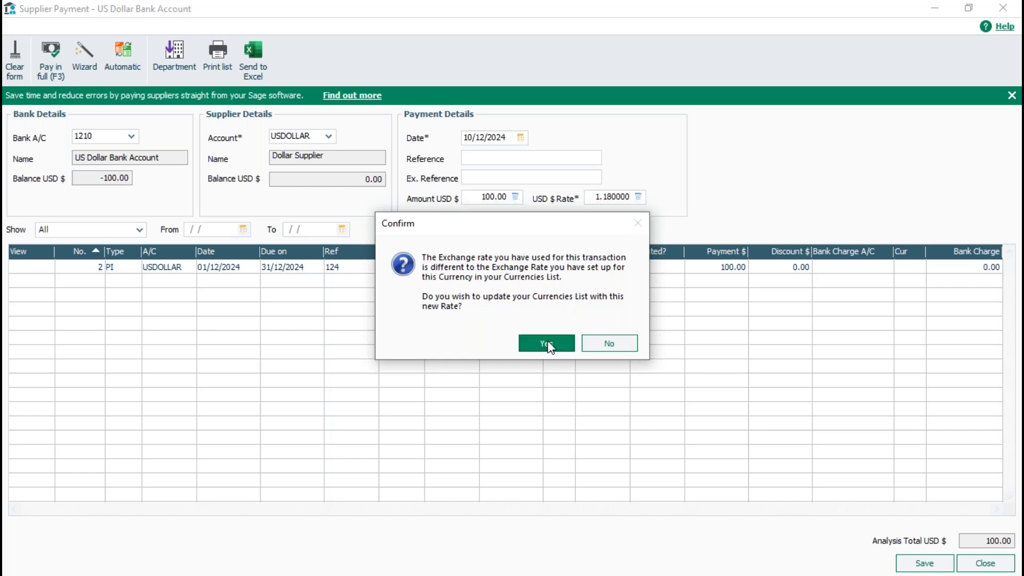
left_click(548, 343)
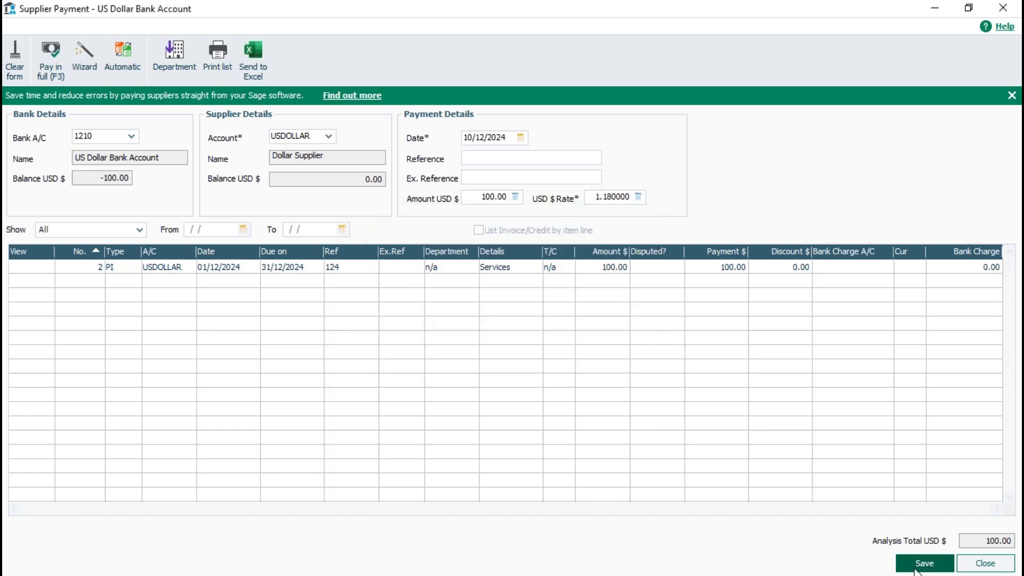
left_click(922, 564)
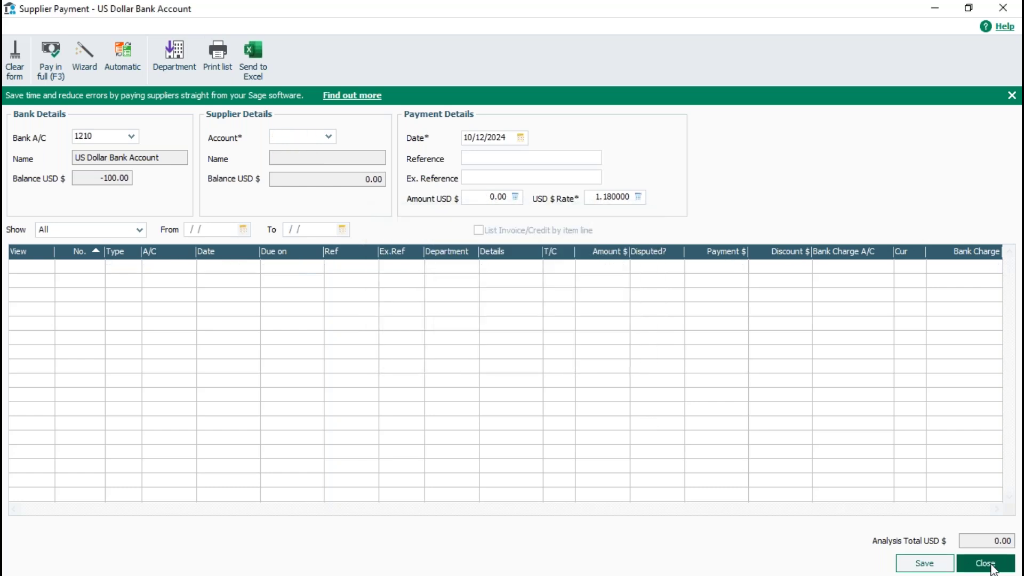
left_click(989, 567)
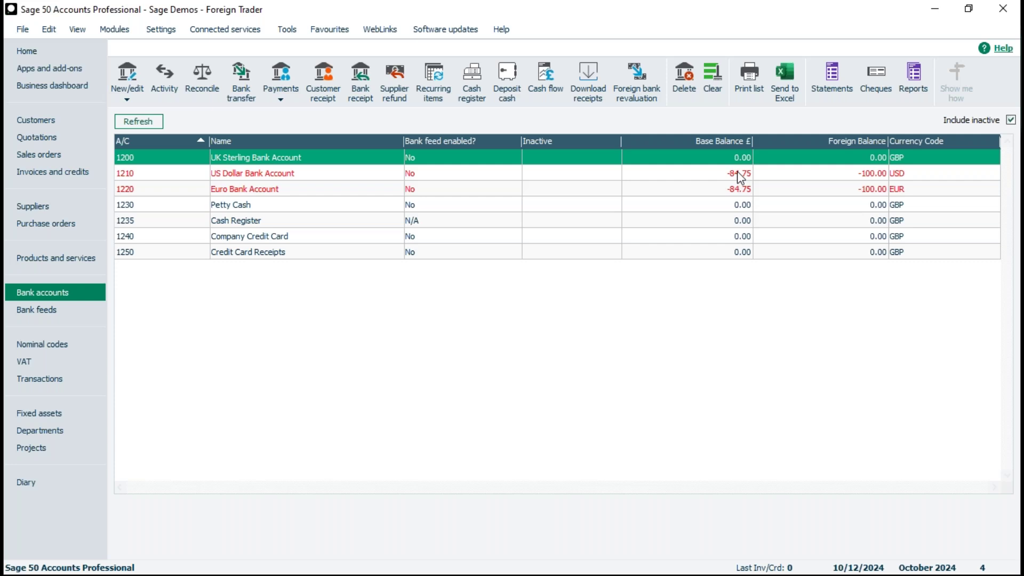
left_click(30, 211)
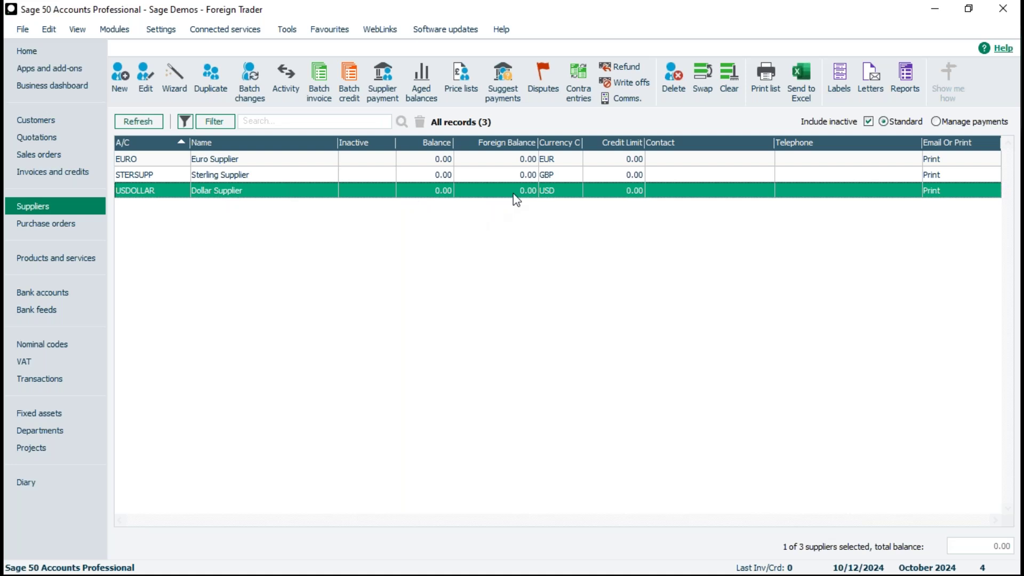
Open Dollar Supplier's activity, inspect the Services invoice and the purchase payment, and view the transactions in pounds.
left_click(283, 80)
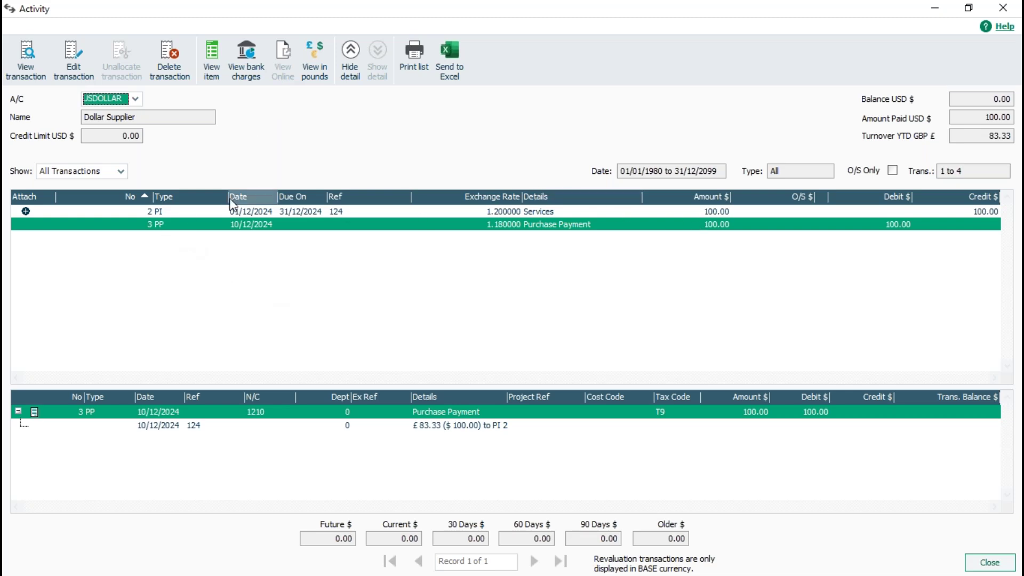
left_click(699, 211)
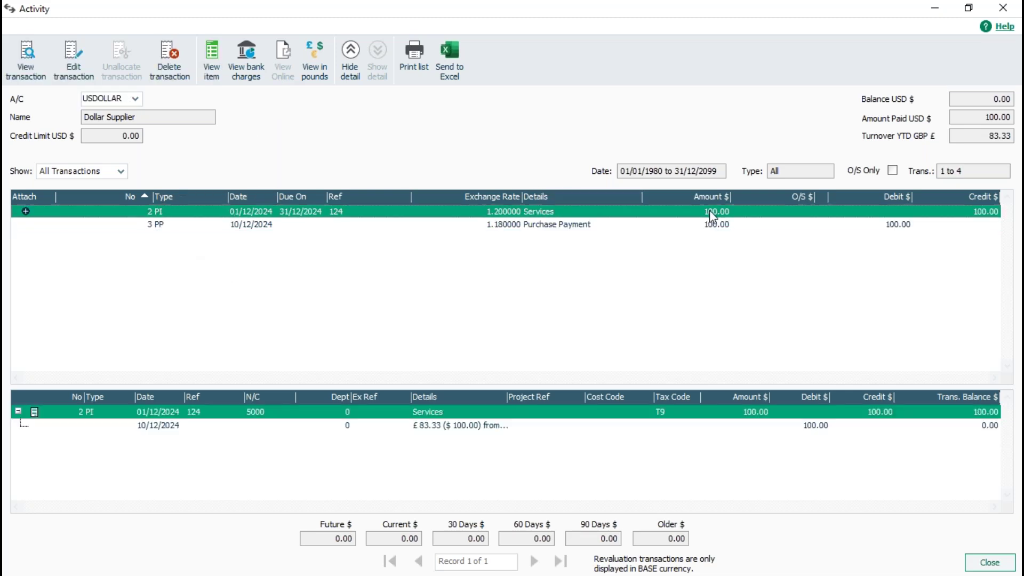
left_click(273, 224)
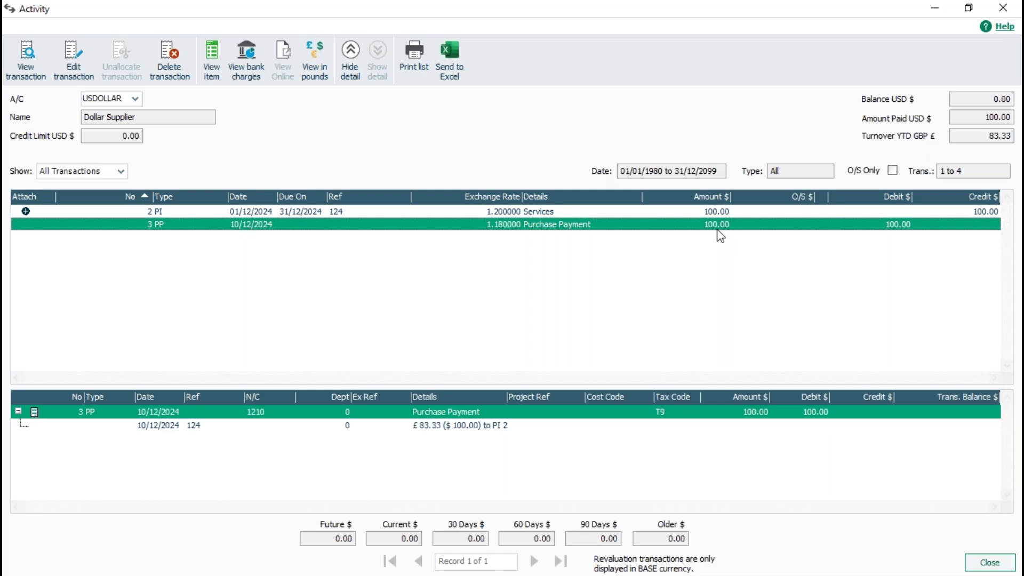
left_click(316, 51)
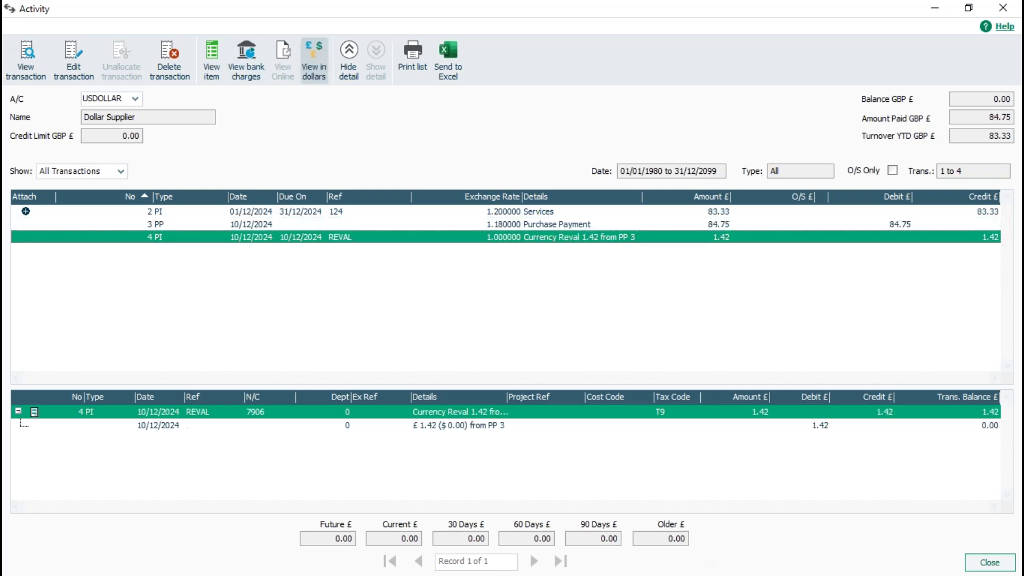
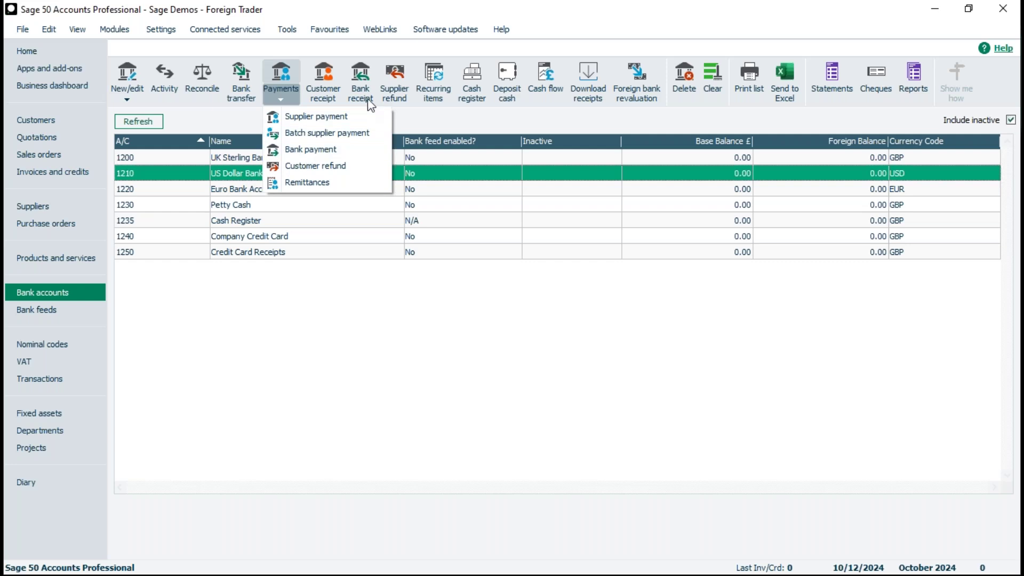
Start a bank receipt for the US Dollar Bank Account (1210) and date it 01/10/2024.
left_click(360, 92)
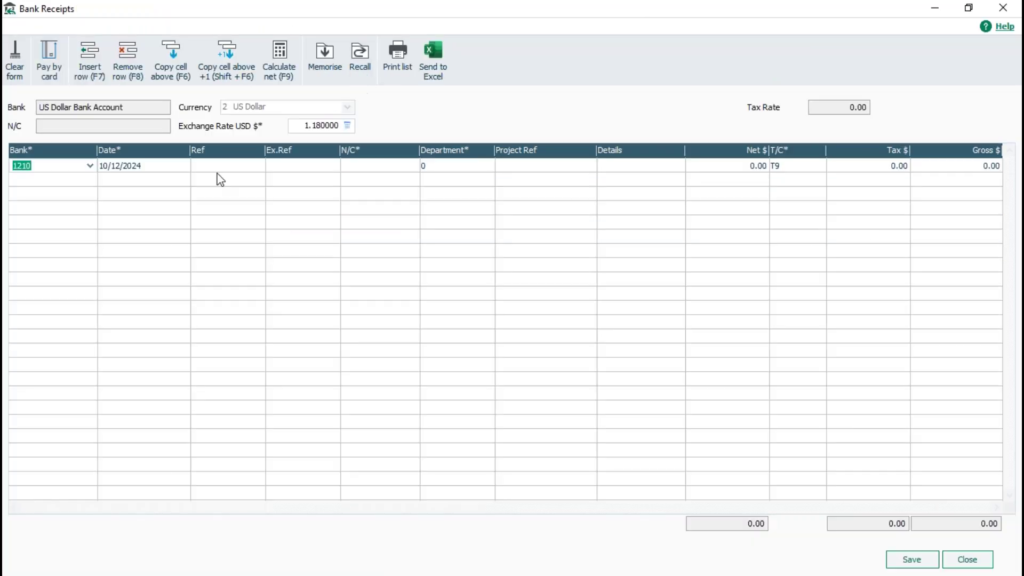
left_click(138, 167)
left_click(183, 165)
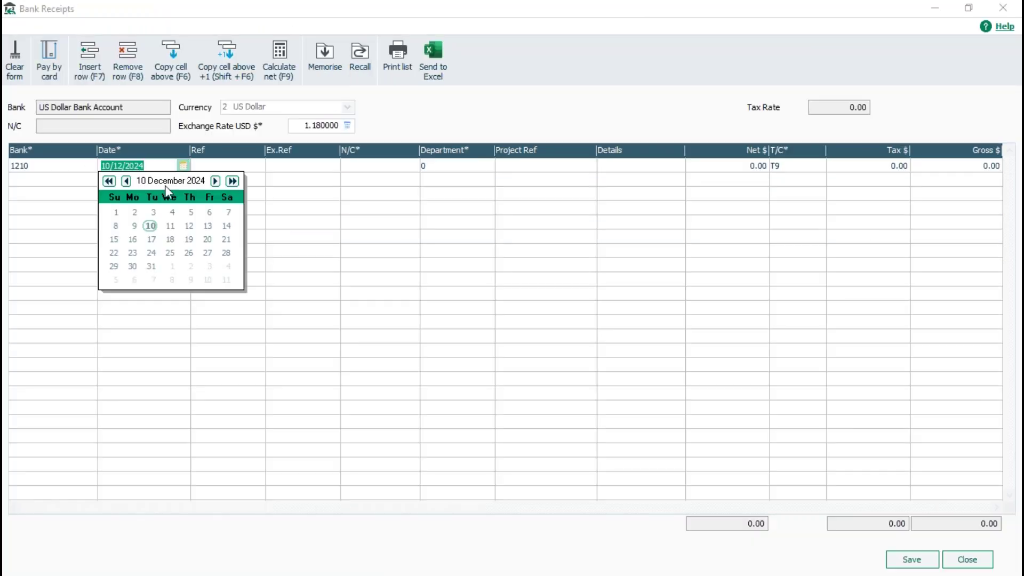
left_click(126, 181)
left_click(127, 181)
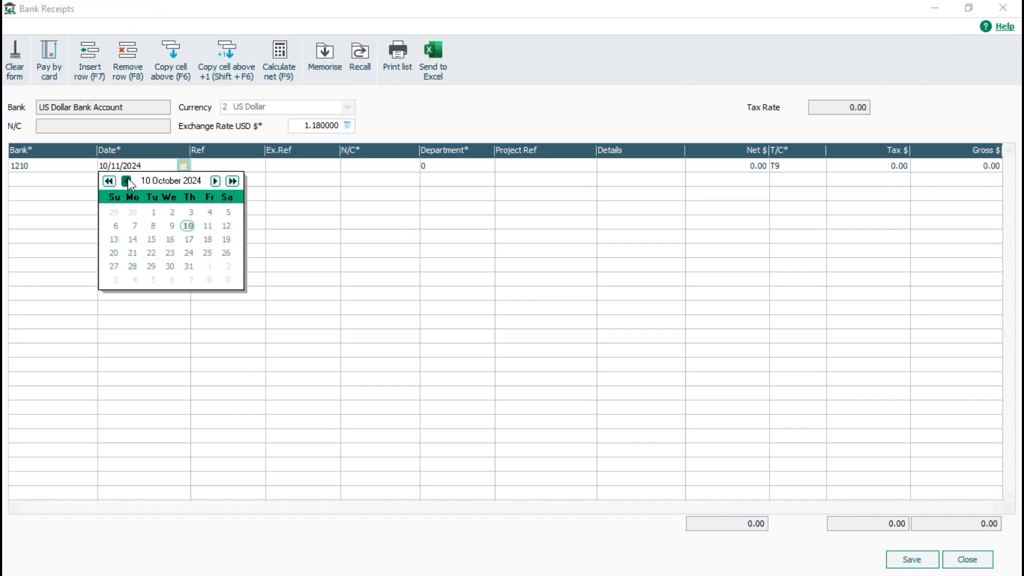
left_click(153, 213)
Fill in the receipt line with nominal code 4000, details Services and a net amount of 1000 dollars.
key("Tab")
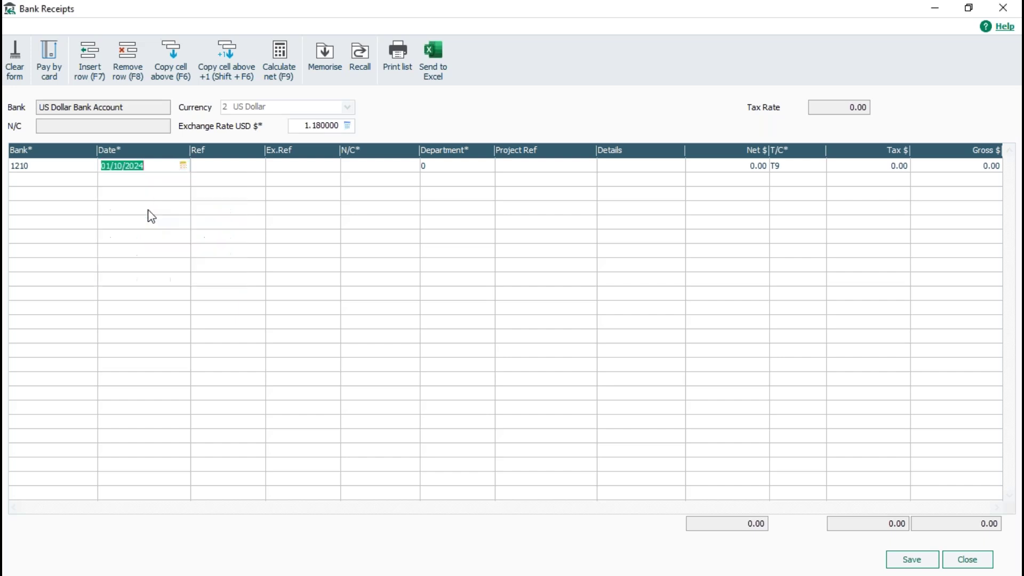
key("Tab")
key("Tab")
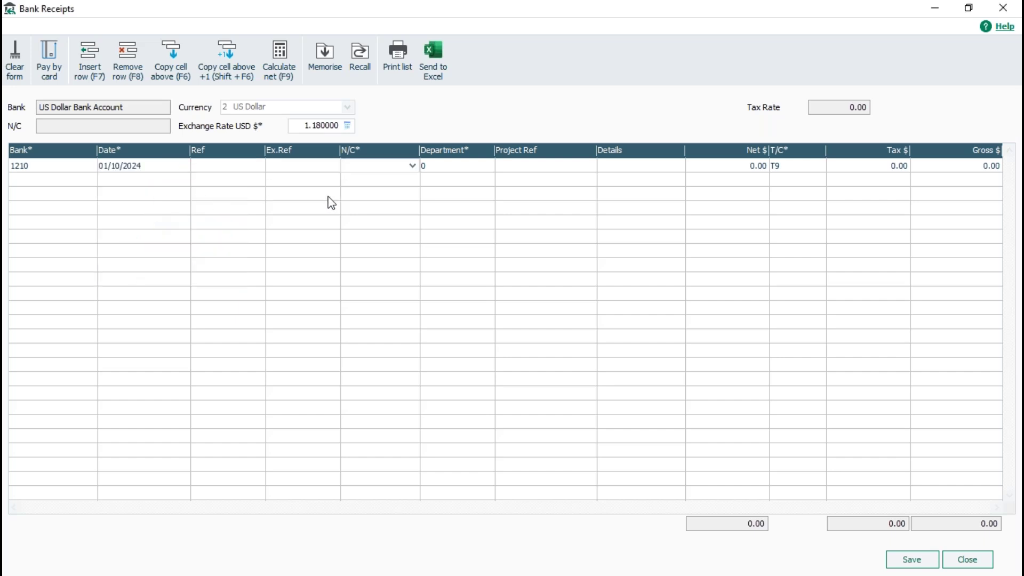
type("4000")
key("Tab")
key("Tab")
key("Tab")
type("Ser")
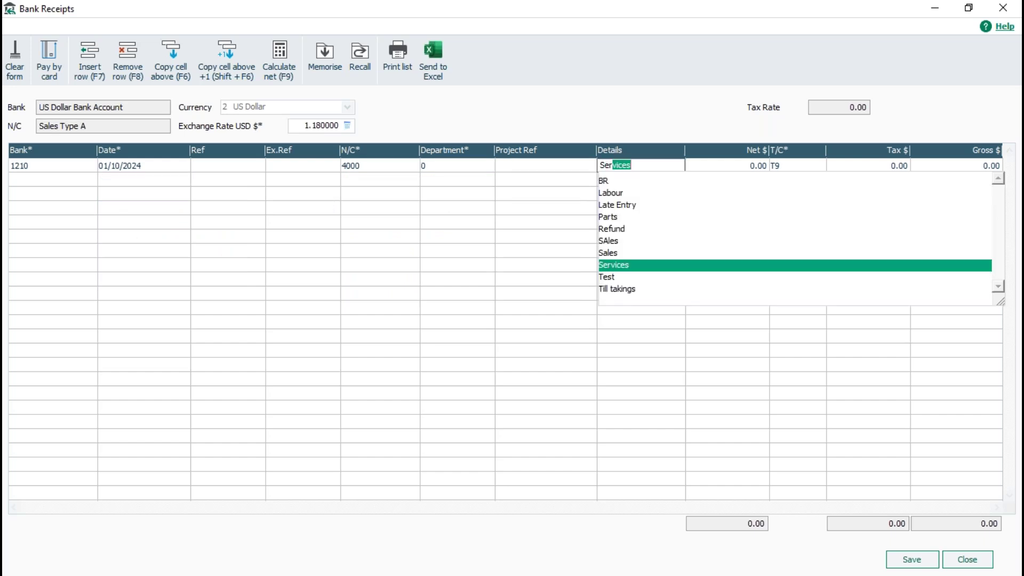
type("vices")
key("Tab")
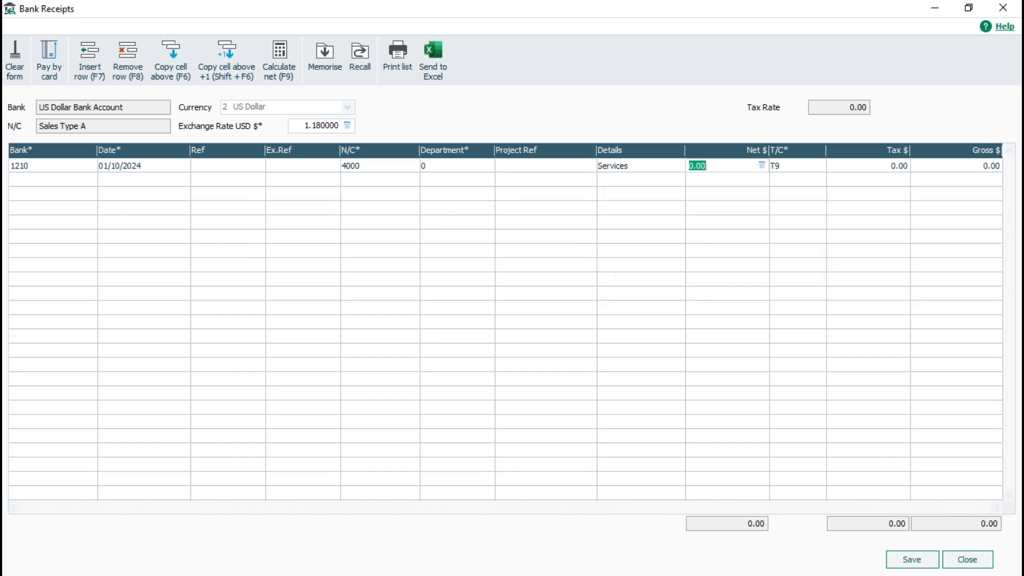
type("1000")
key("Tab")
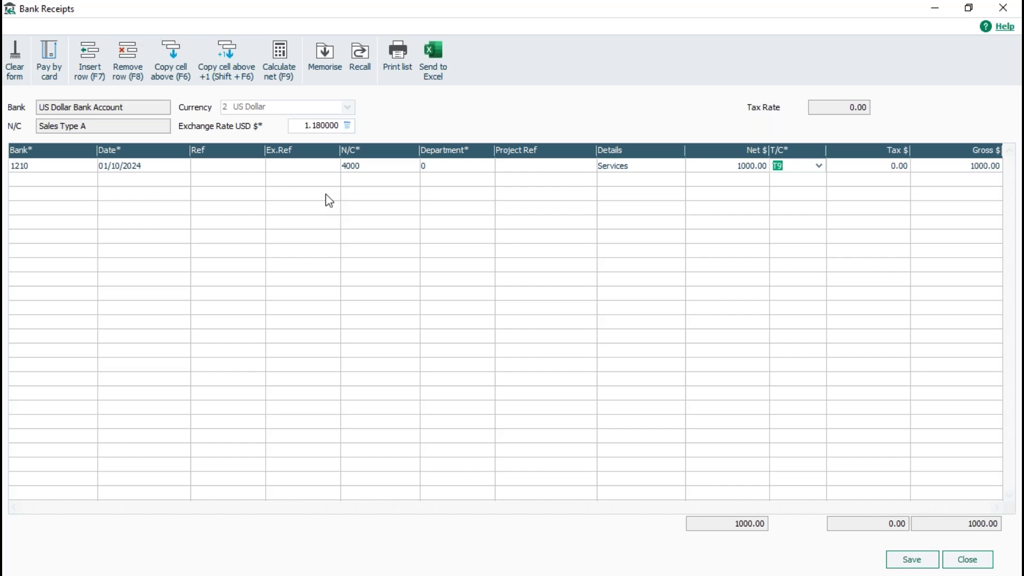
Set the receipt's US dollar exchange rate to 1.25, accept the currencies list update and save the receipt.
left_click(306, 125)
left_click_drag(336, 125, 281, 118)
type("1.25")
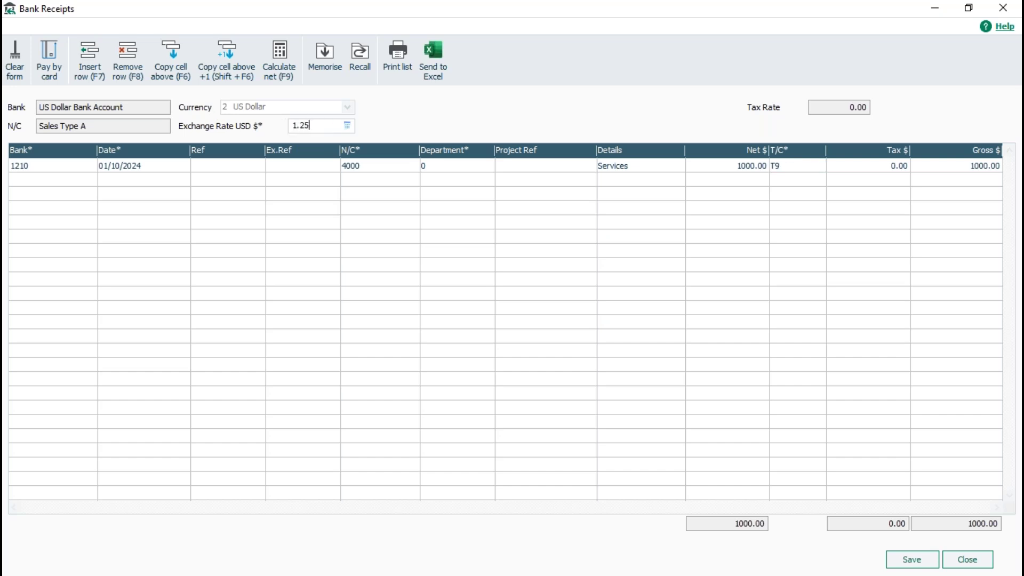
key("Tab")
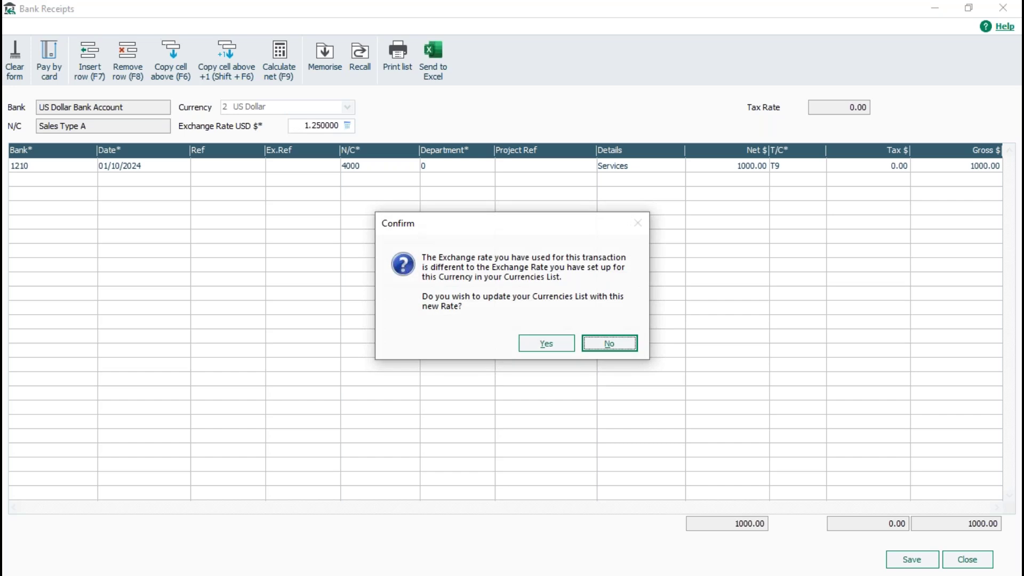
left_click(554, 347)
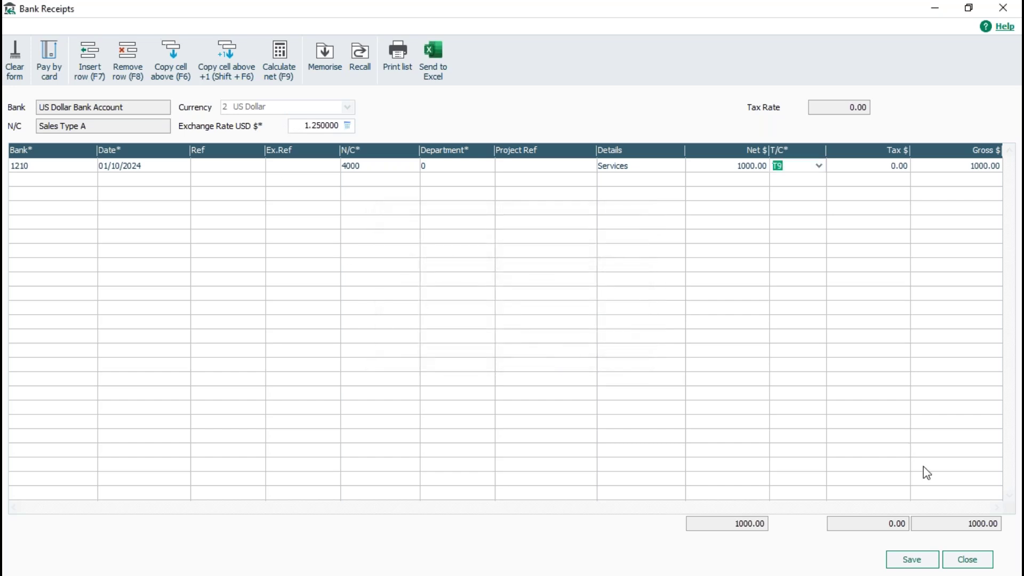
left_click(914, 561)
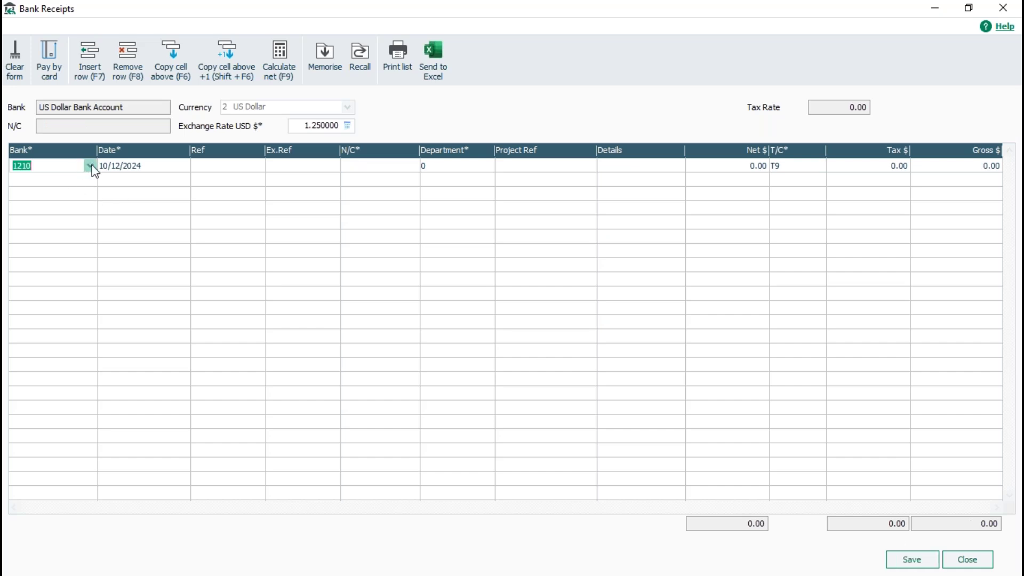
Date the second US dollar bank receipt 10/10/2024.
left_click(179, 169)
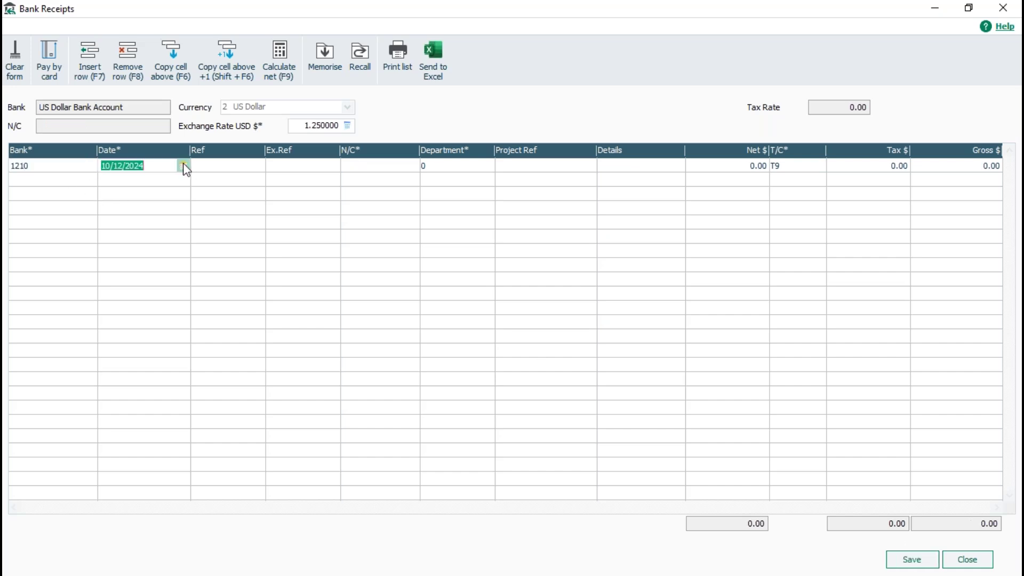
left_click(184, 165)
left_click(126, 181)
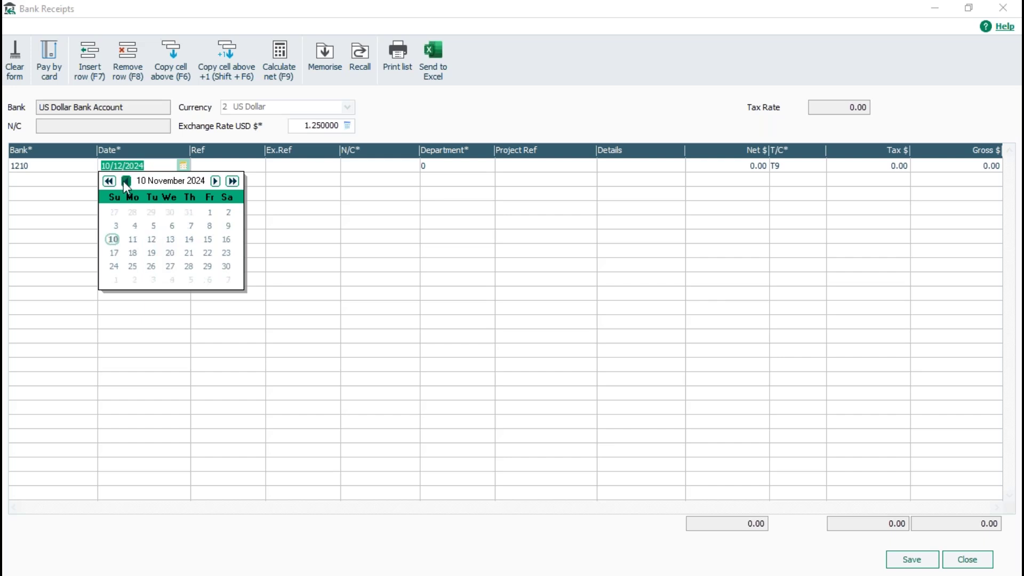
left_click(126, 181)
left_click(186, 228)
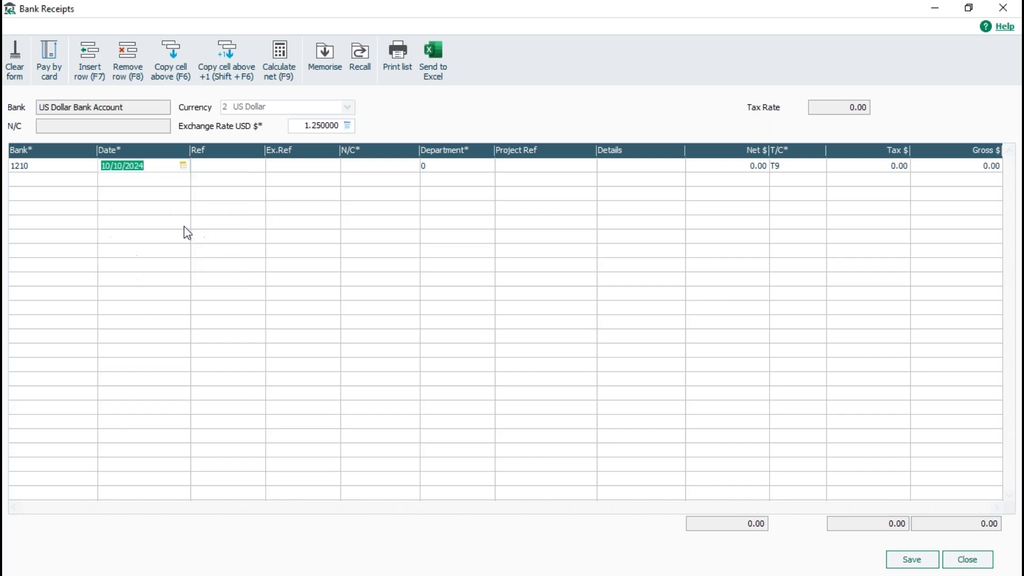
Enter nominal code 4000, details Services and a net amount of 500 dollars on the 10/10/2024 receipt.
left_click(373, 168)
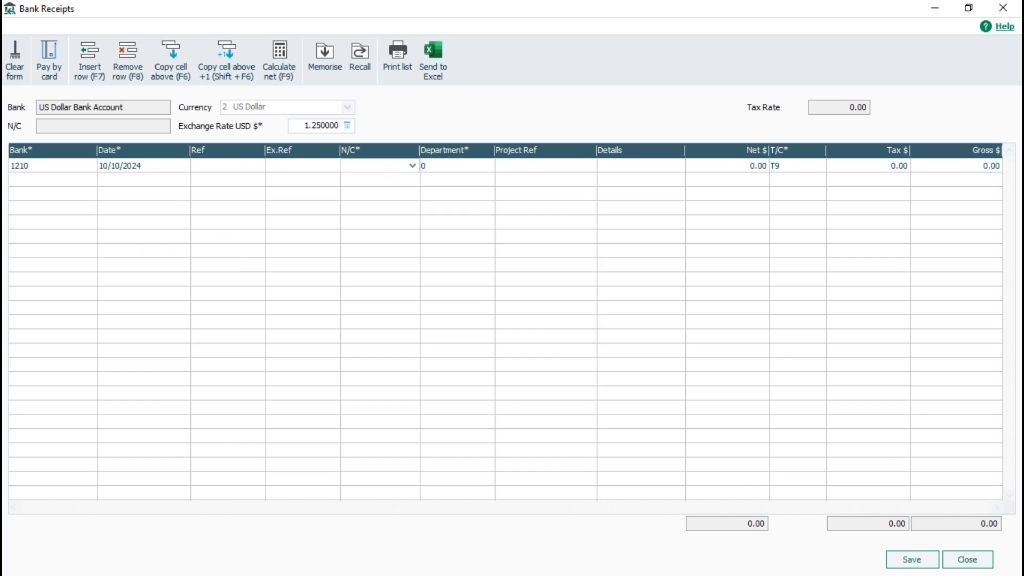
type("4000")
key("Tab")
key("Tab")
key("Tab")
type("Services")
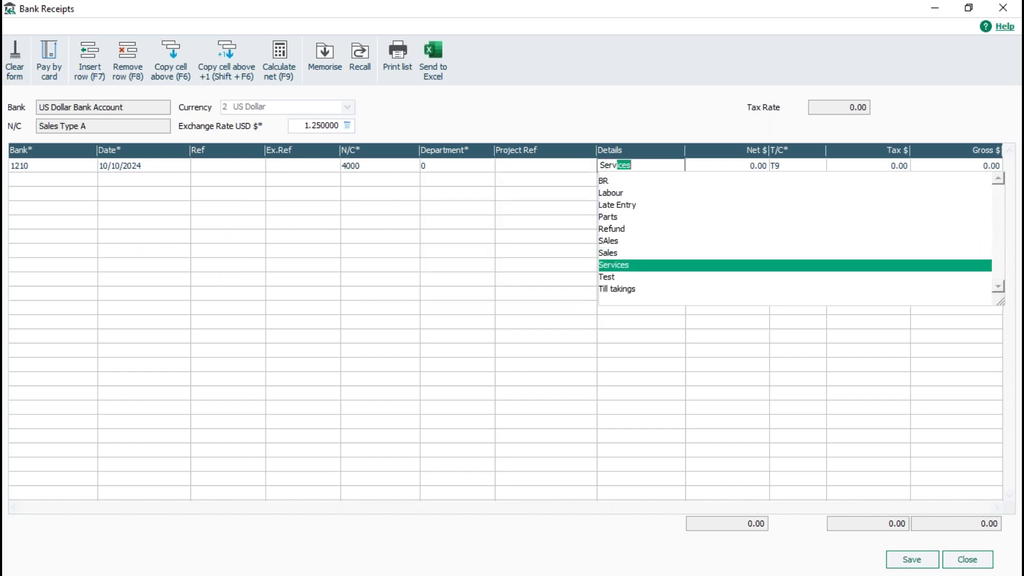
key("Tab")
type("500")
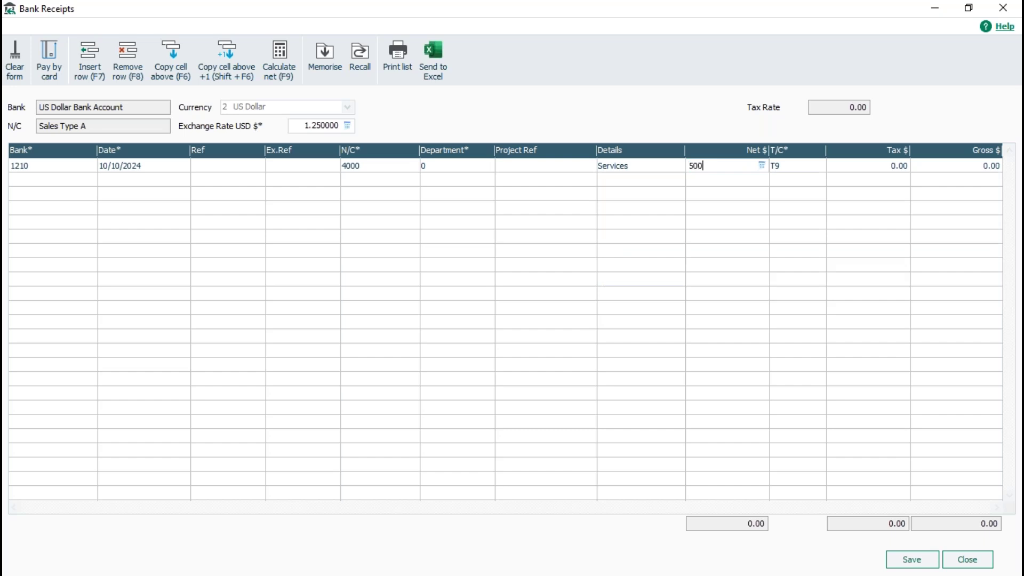
key("Tab")
Set the second receipt's exchange rate to 1.18, update the currencies list with it and save the receipt.
left_click(294, 125)
left_click_drag(334, 126, 293, 128)
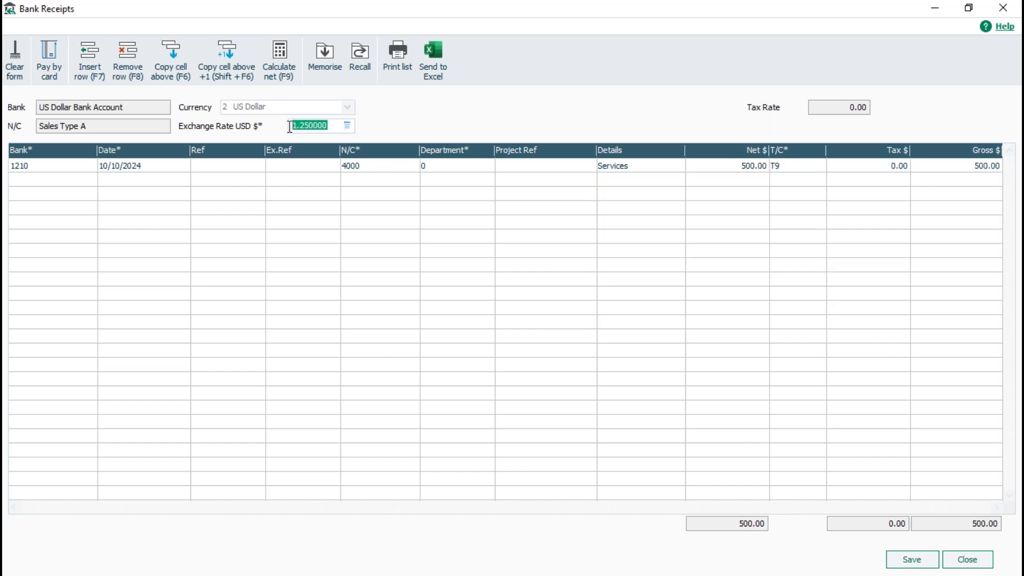
type("1.18")
key("Tab")
left_click(545, 344)
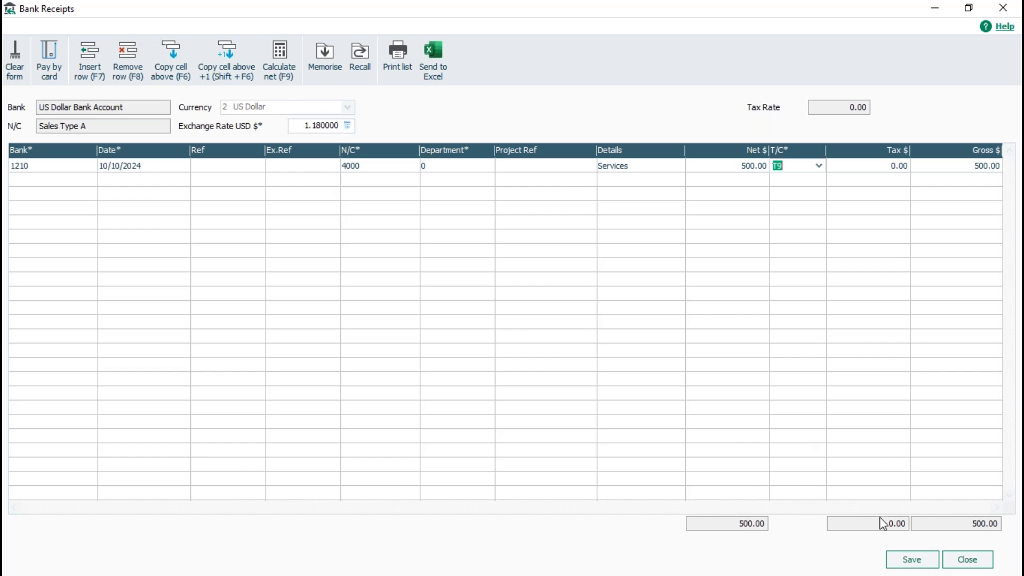
left_click(912, 560)
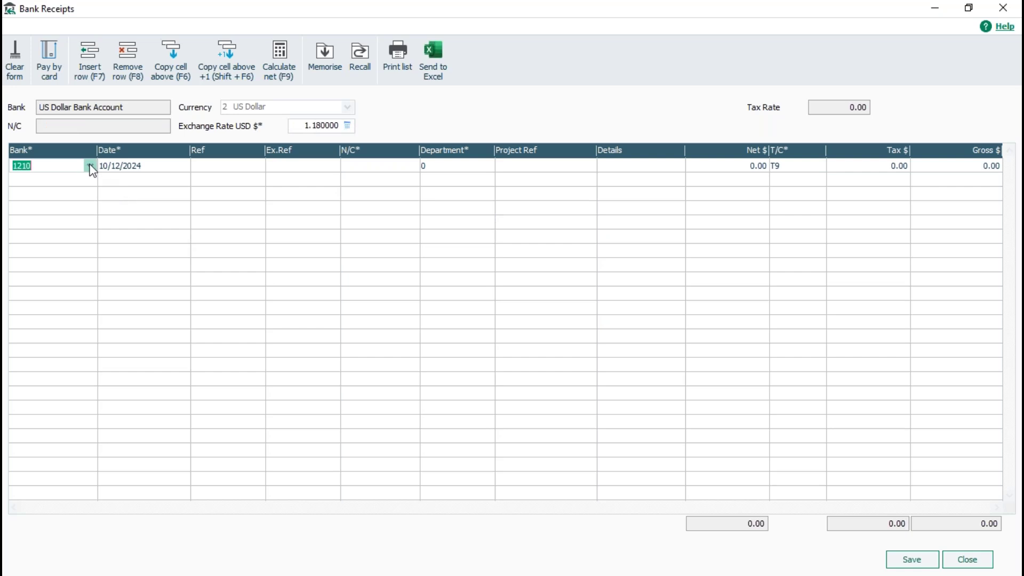
Choose US Dollar Bank Account (1210) for the third bank receipt and date it 25/10/2024.
left_click(90, 167)
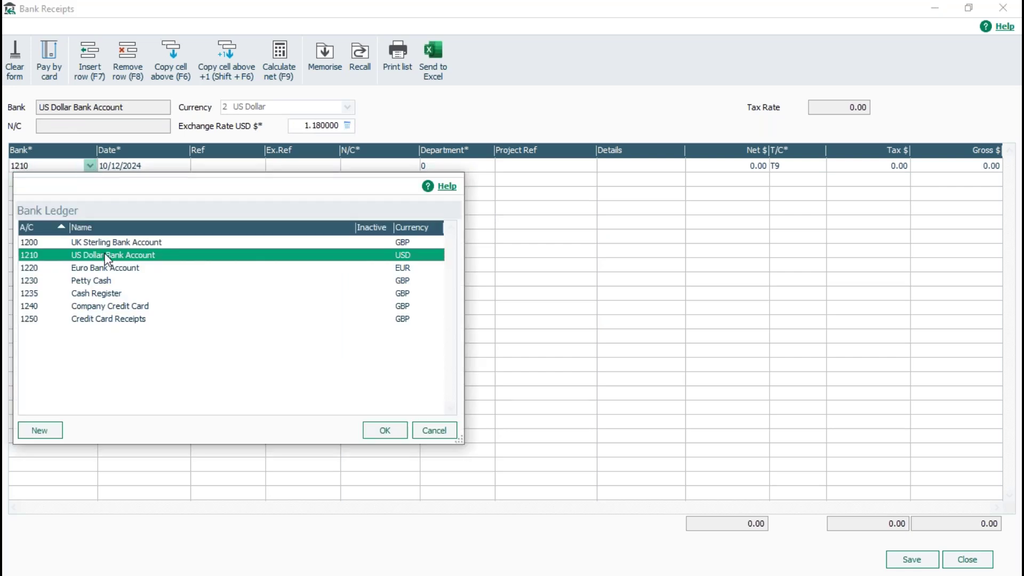
double_click(108, 258)
left_click(184, 165)
left_click(126, 182)
left_click(126, 182)
left_click(207, 253)
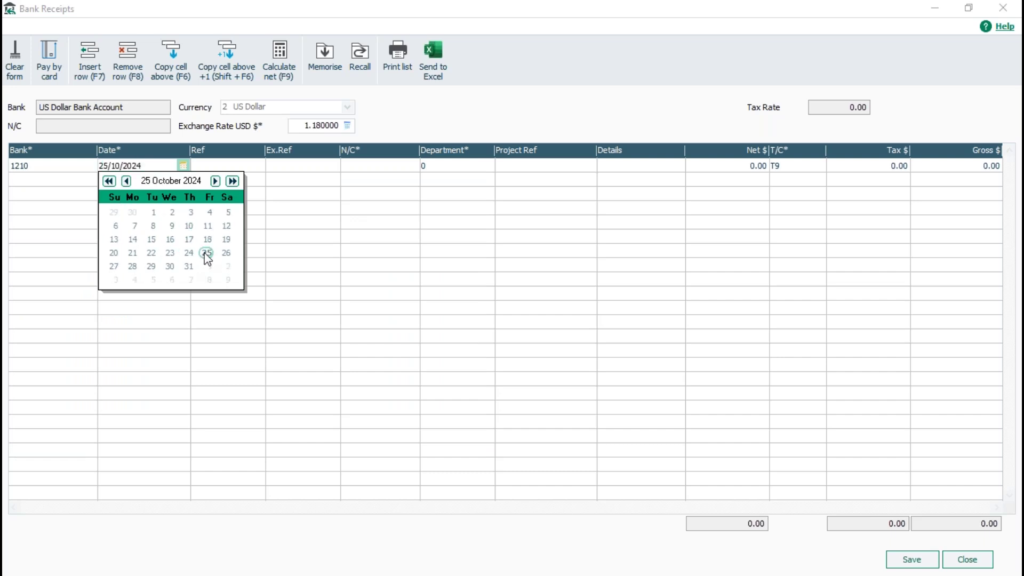
Enter nominal code 4000, details Services and a net amount of 500 dollars on the 25/10/2024 receipt.
left_click(357, 169)
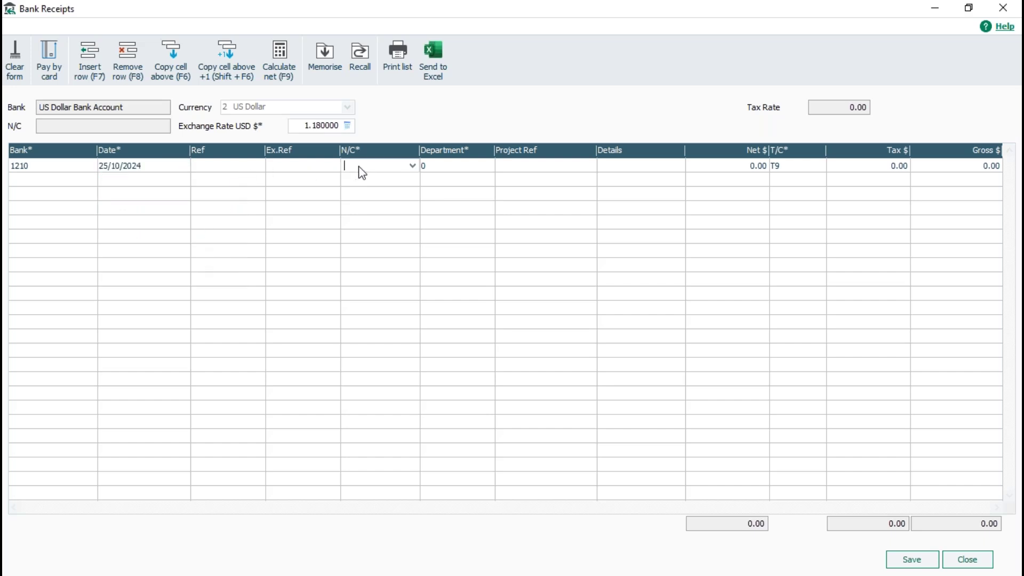
type("4000")
key("Tab")
key("Tab")
key("Tab")
type("Services")
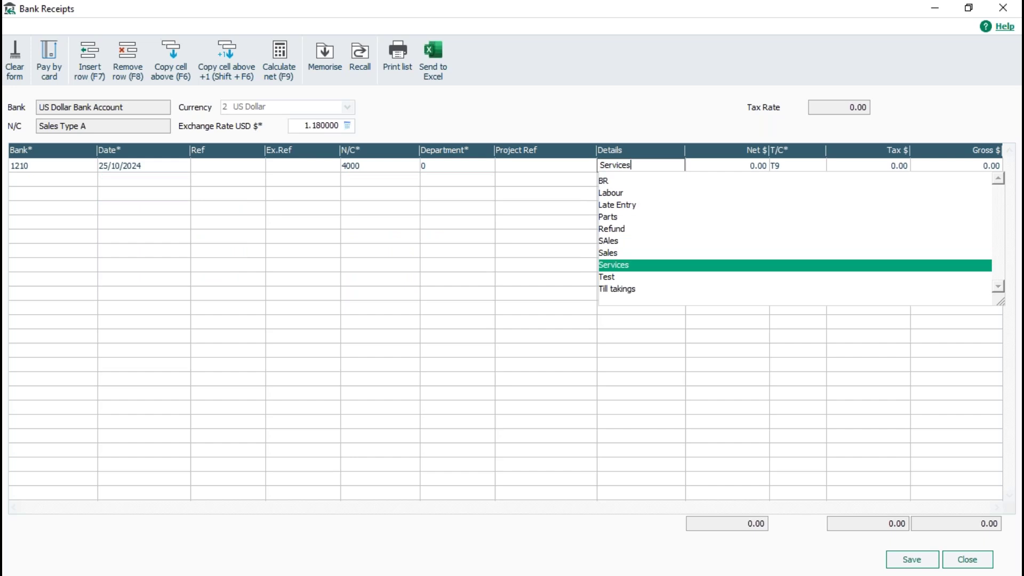
key("Tab")
type("500")
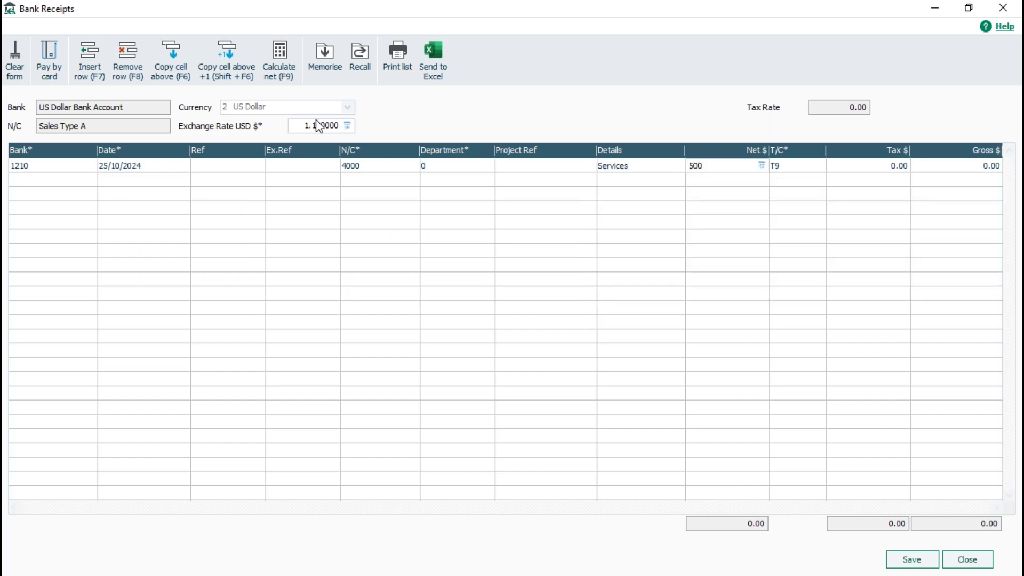
Set the third receipt's exchange rate to 1.2, accepting the currencies list update, then save it and close the bank receipts.
left_click(294, 126)
left_click_drag(333, 128, 283, 124)
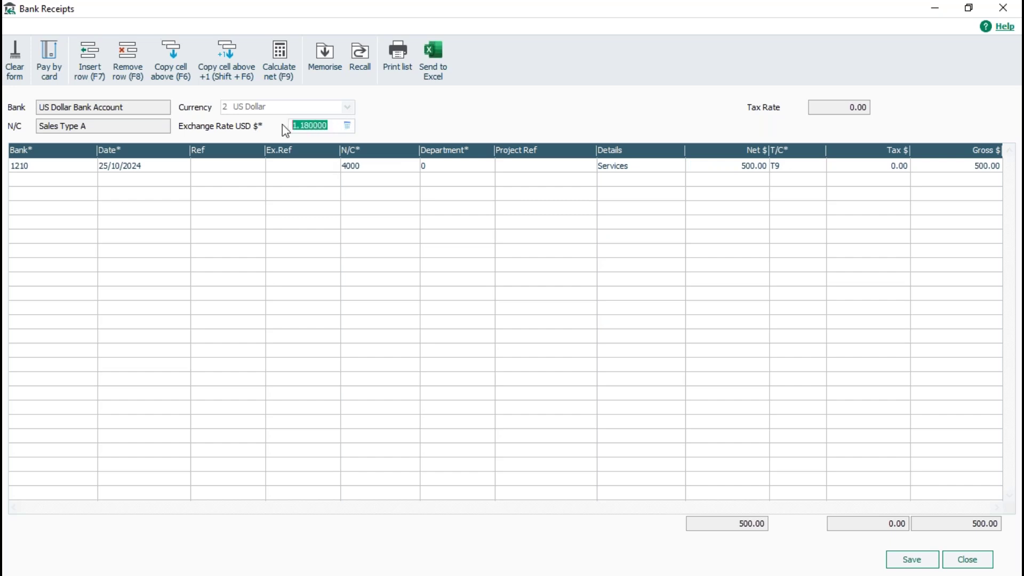
type("1.2")
key("Tab")
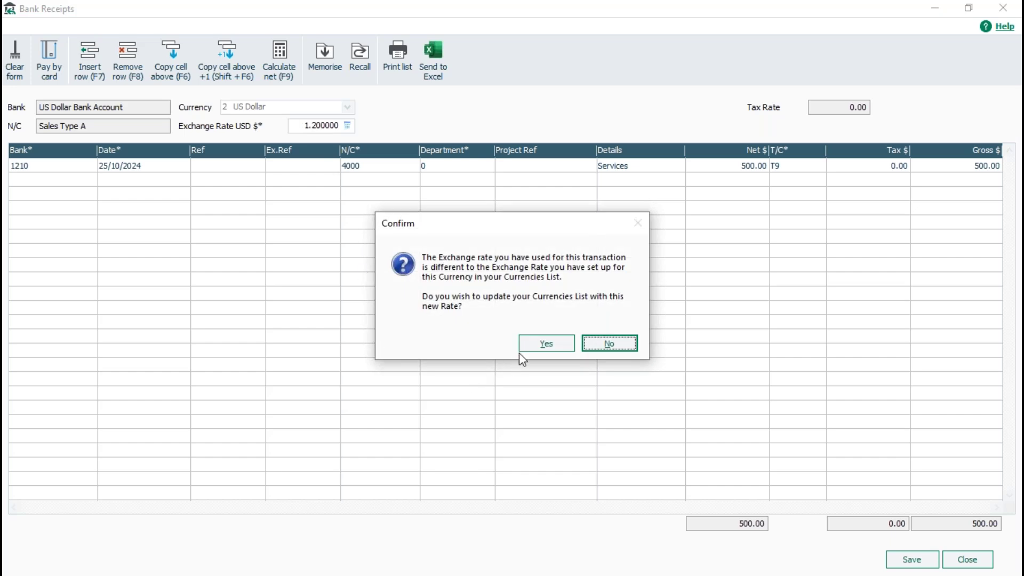
left_click(536, 342)
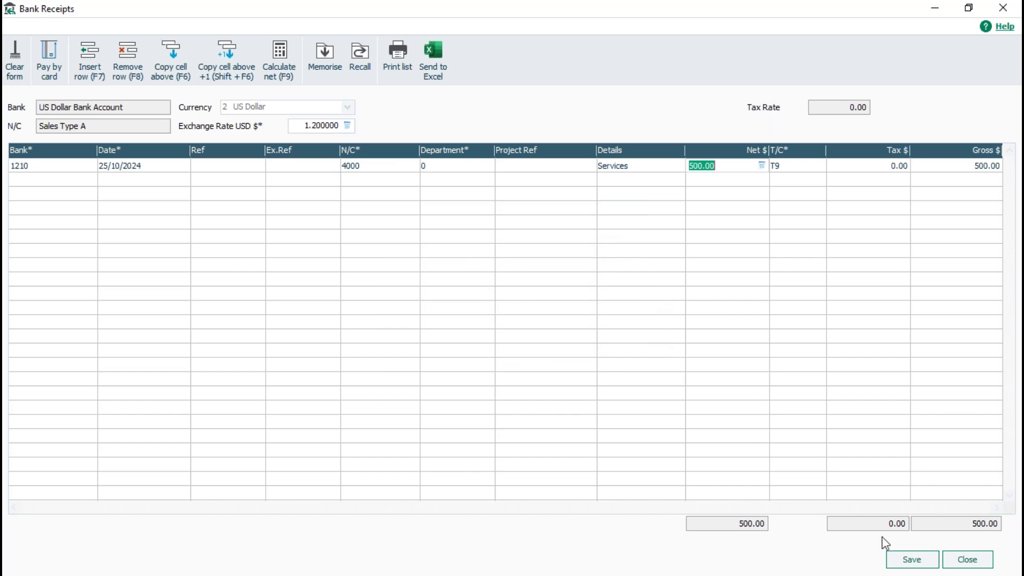
left_click(912, 559)
left_click(971, 560)
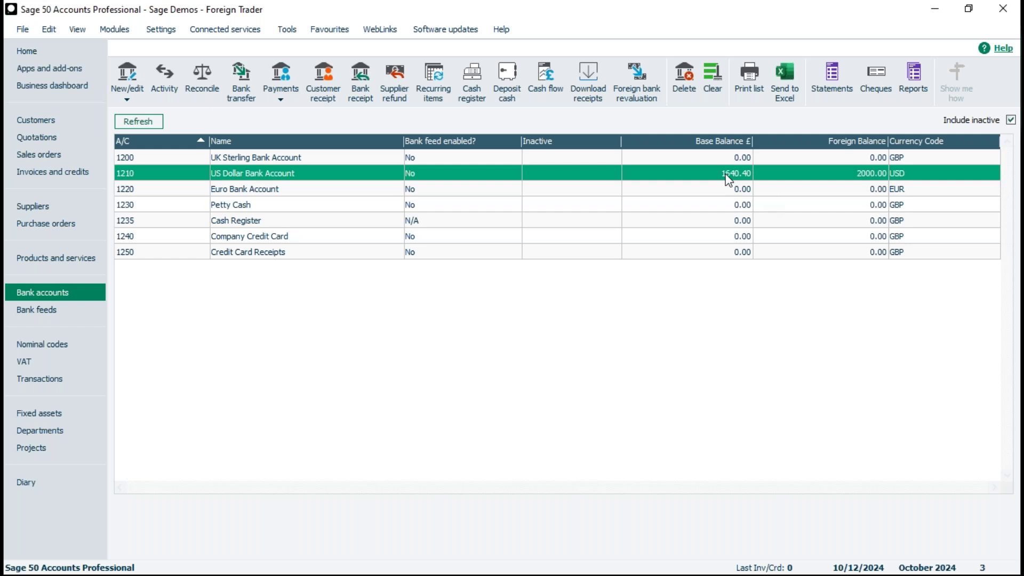
Start a foreign bank revaluation, confirming that other windows close, and select the US Dollar currency and account 1210.
left_click(640, 78)
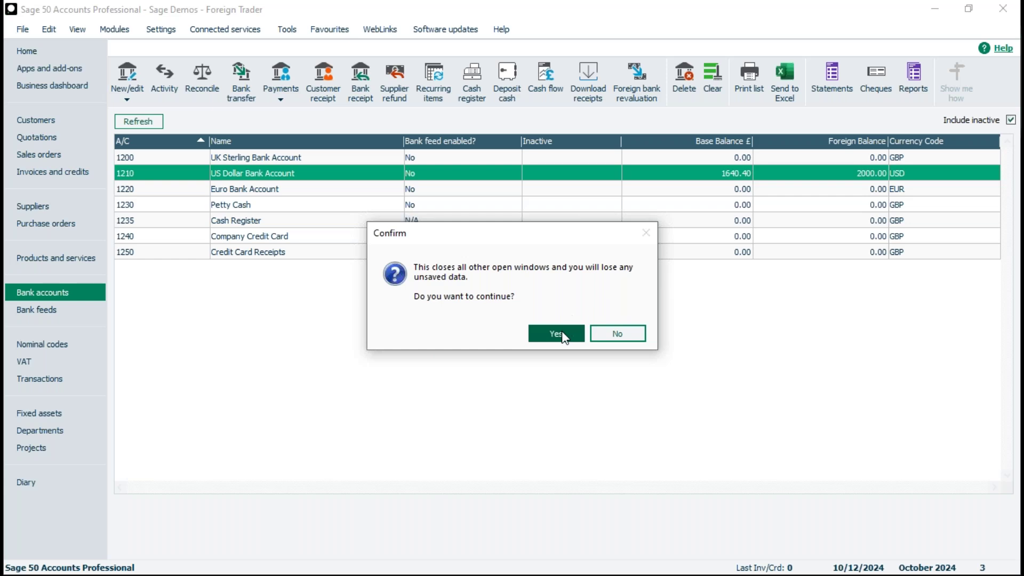
left_click(561, 331)
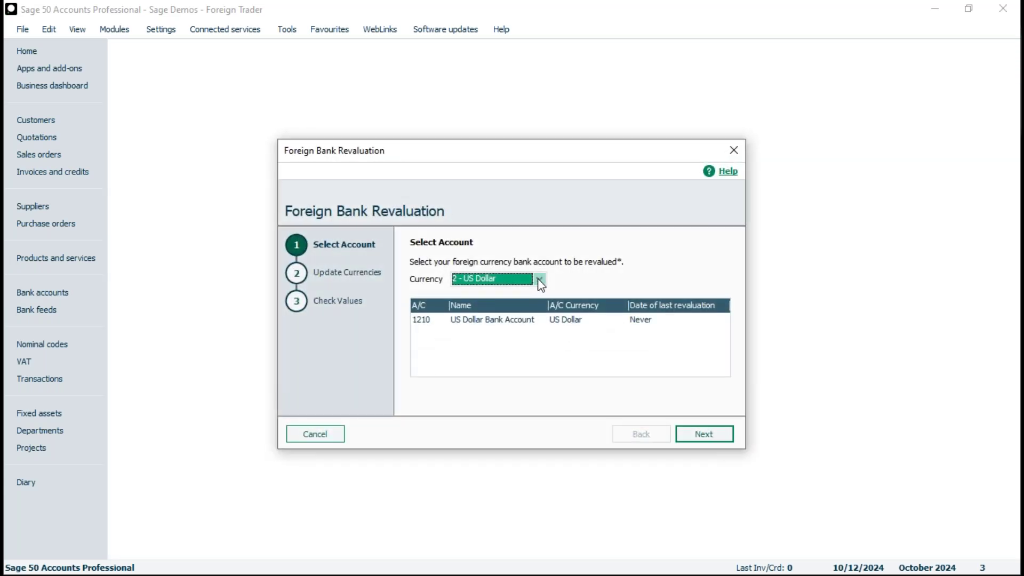
left_click(540, 279)
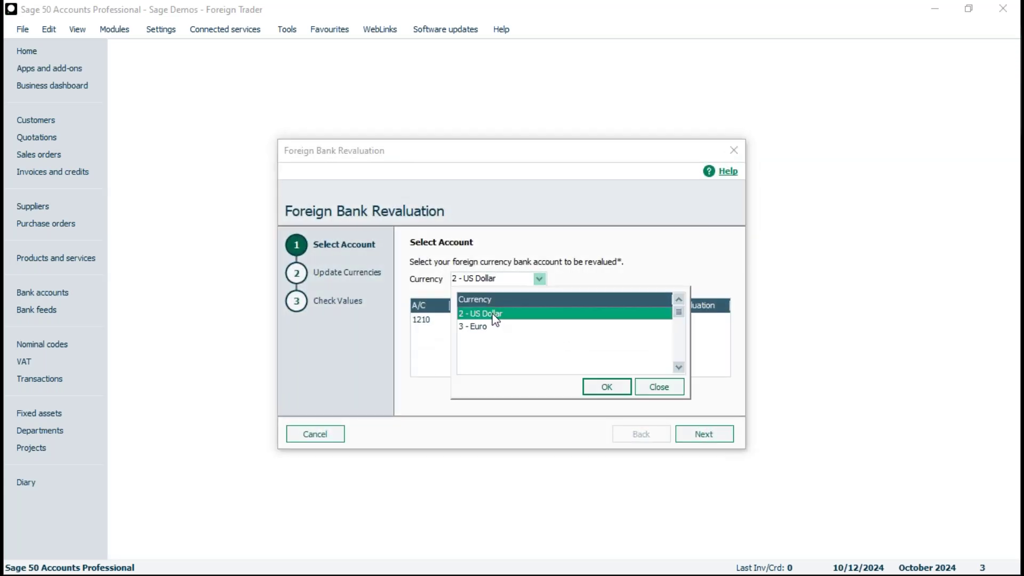
double_click(509, 314)
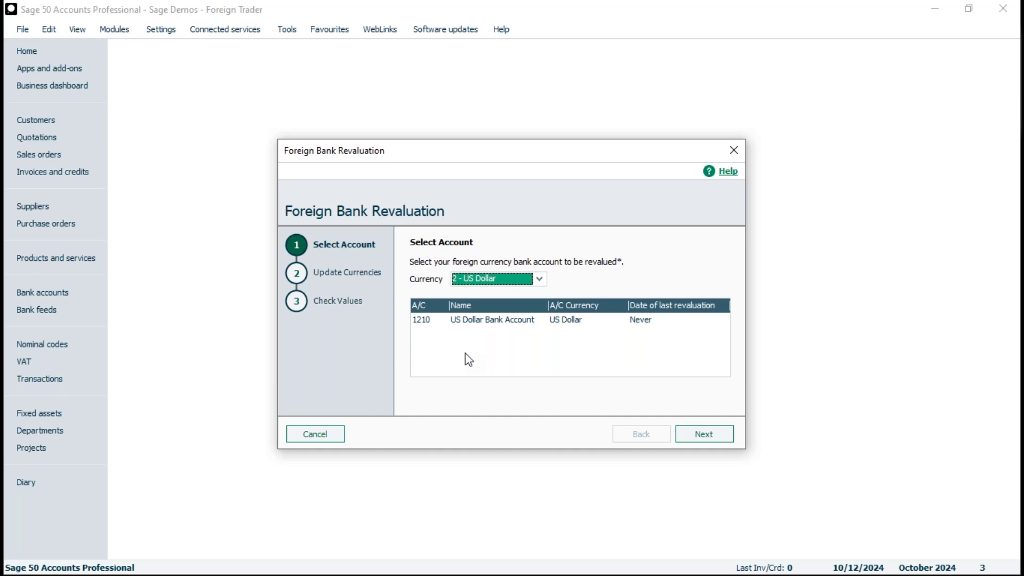
left_click(467, 321)
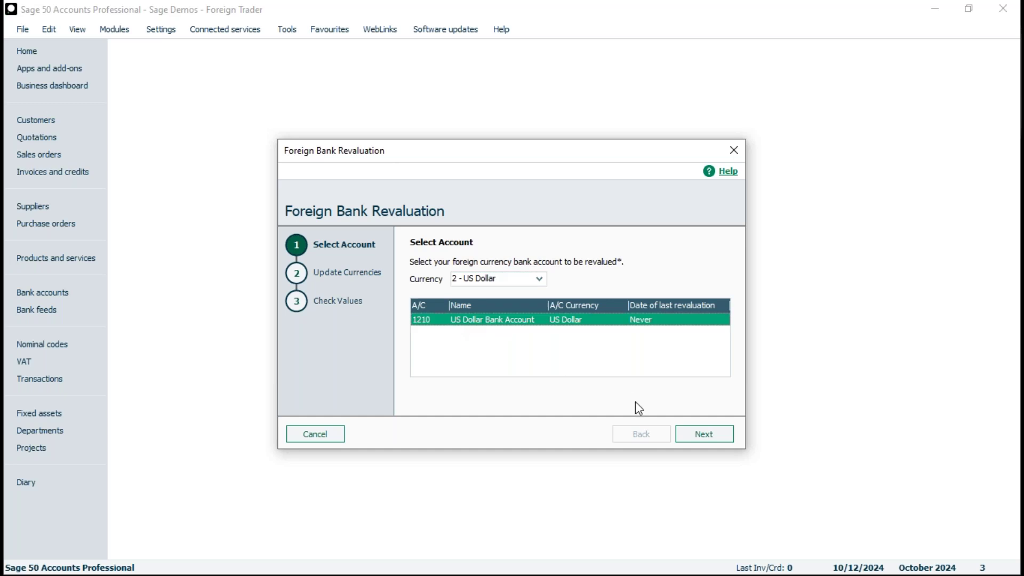
left_click(702, 434)
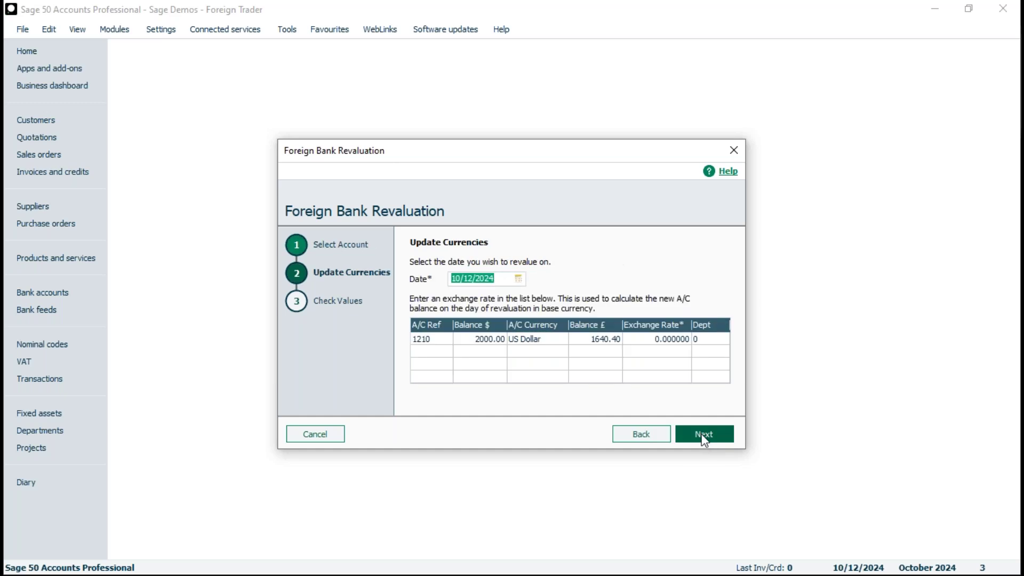
Date the revaluation 30/11/2024 and set the exchange rate for account 1210 to 1.19.
left_click(518, 278)
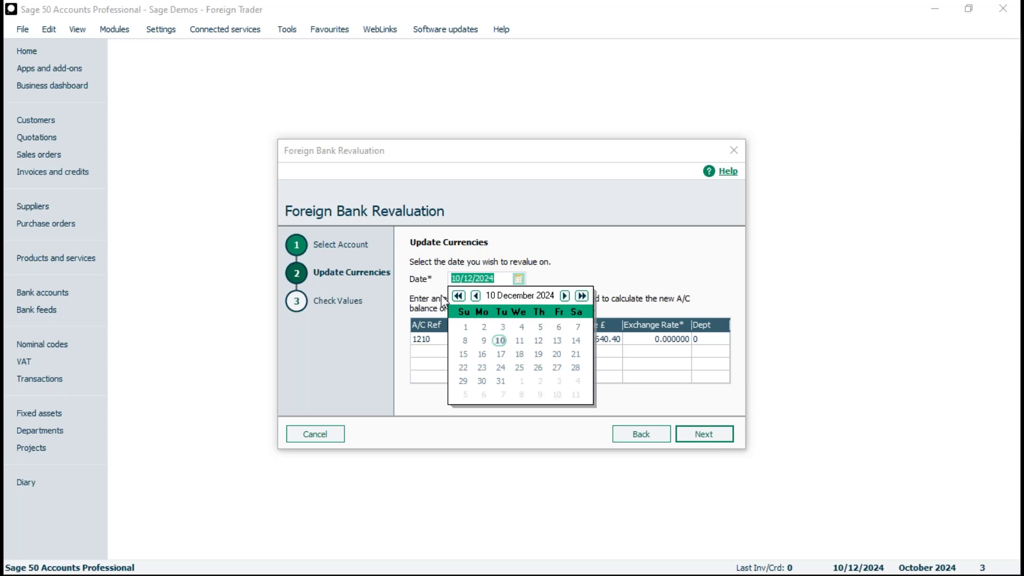
left_click(476, 296)
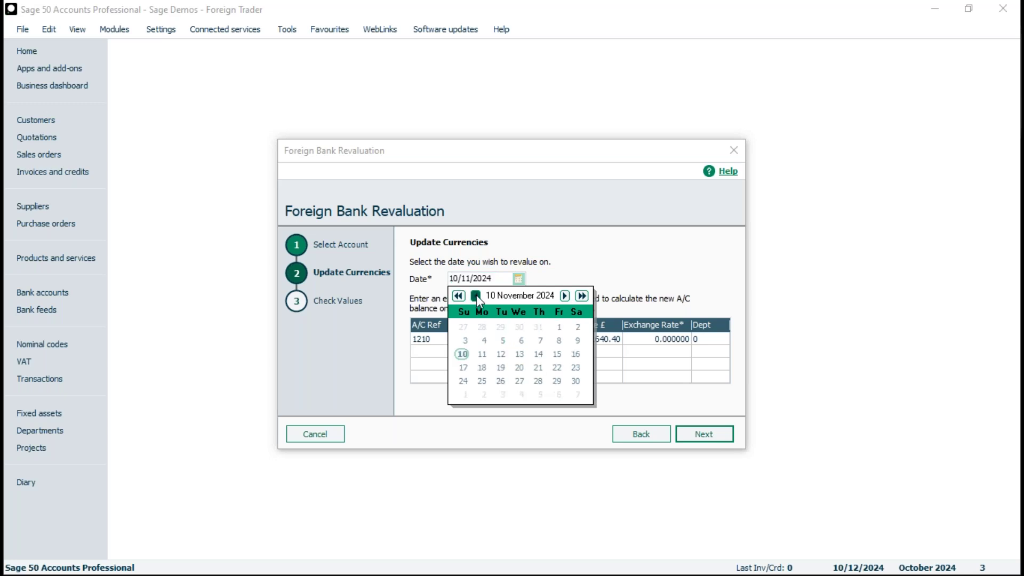
left_click(576, 381)
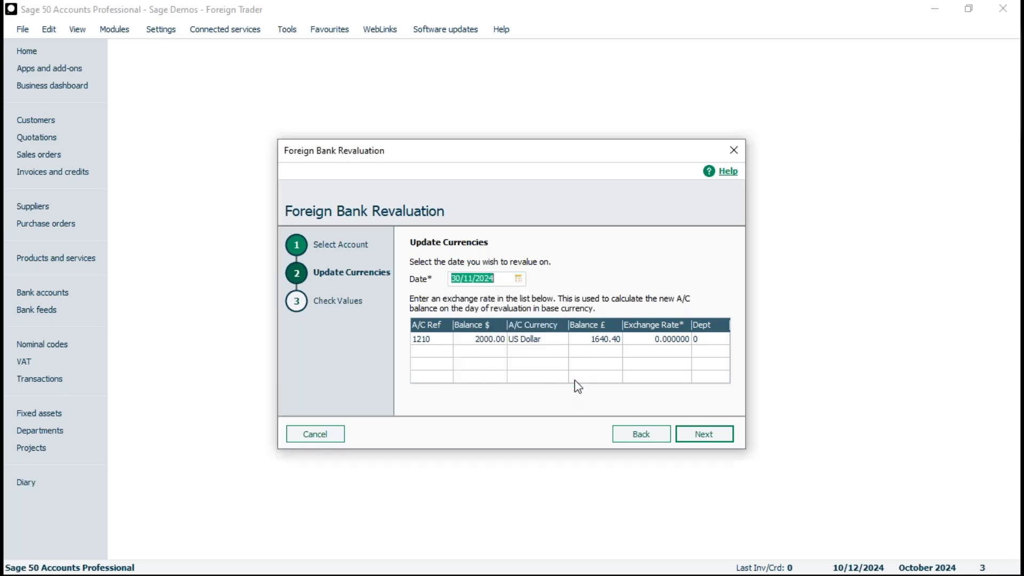
left_click(641, 338)
type("1.19")
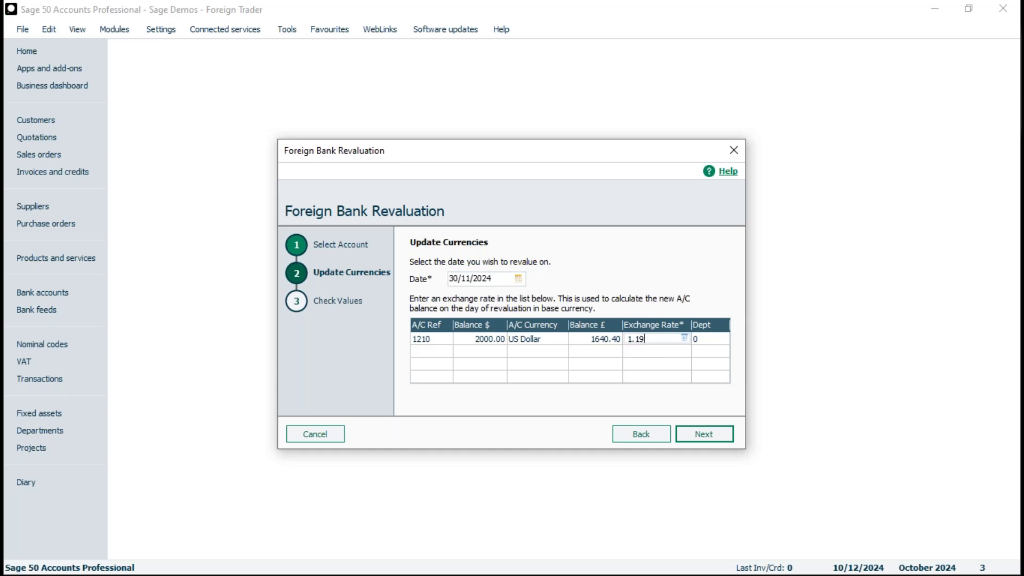
key("Tab")
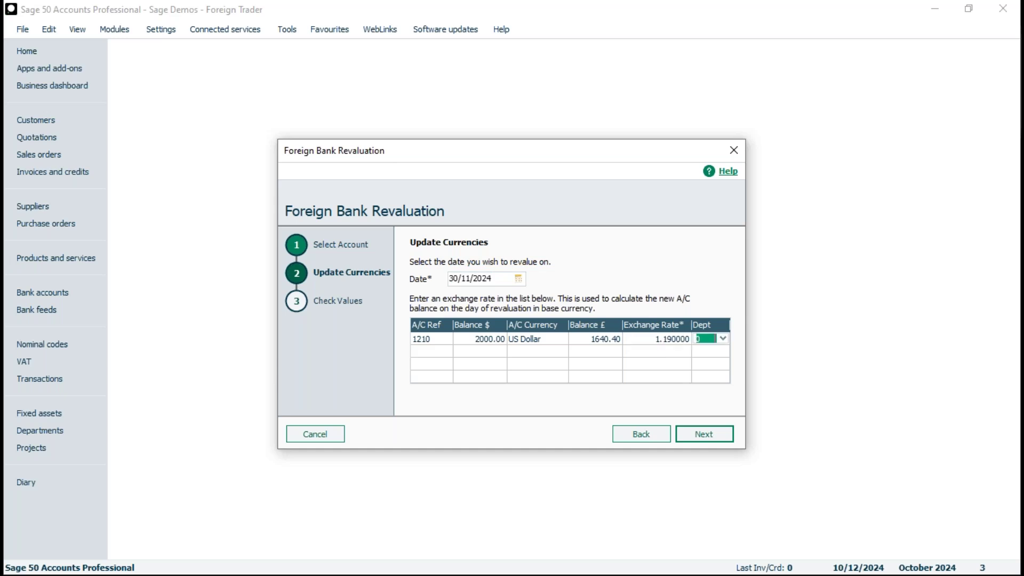
Check the calculated revaluation values for account 1210 and post the revaluation.
left_click(702, 434)
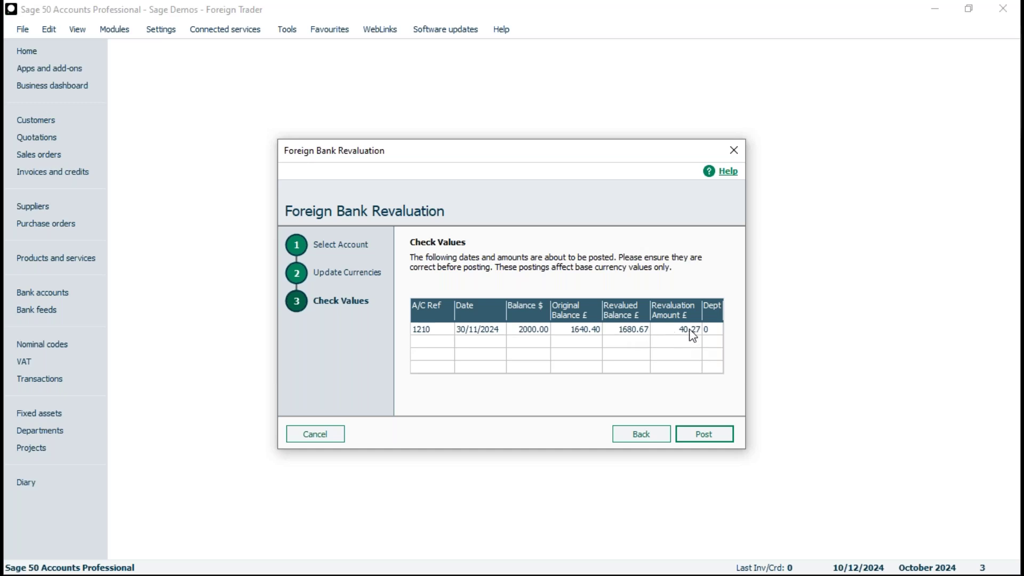
left_click(706, 436)
left_click(561, 366)
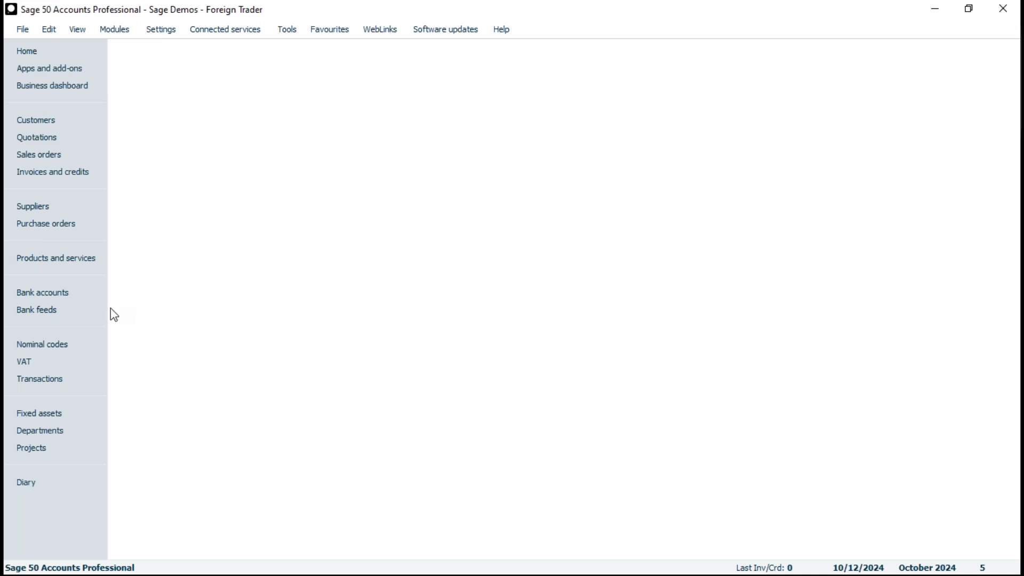
Check the US Dollar Bank Account's base balance and examine the receipts and Foreign Bank Revaluation Journal entries in the transactions list.
left_click(43, 297)
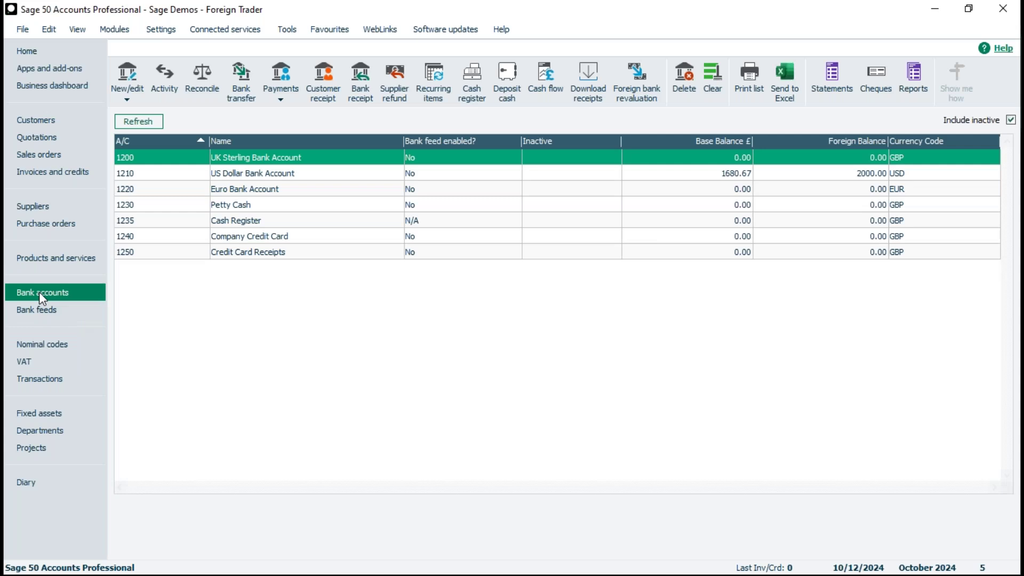
left_click(715, 175)
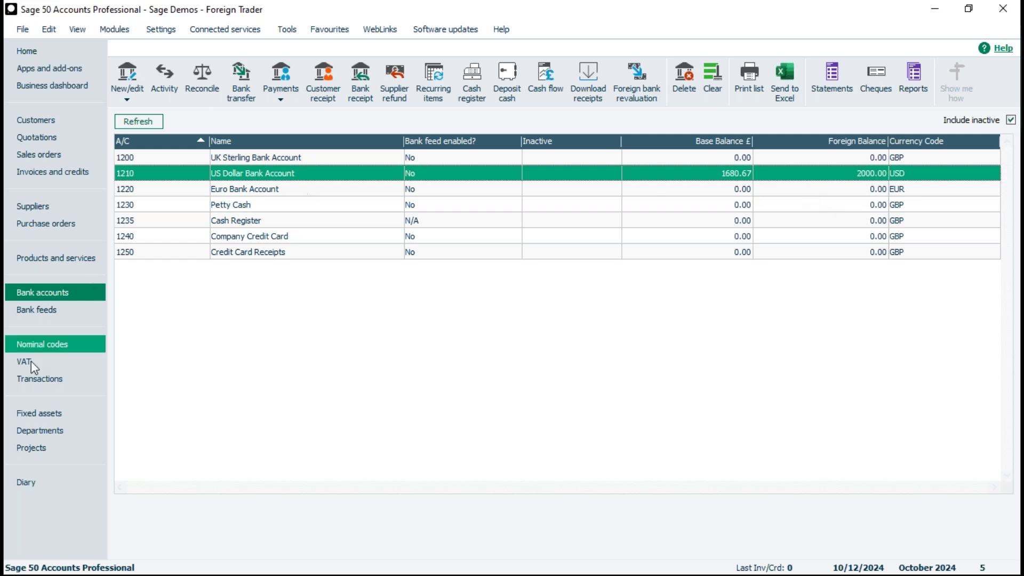
left_click(27, 379)
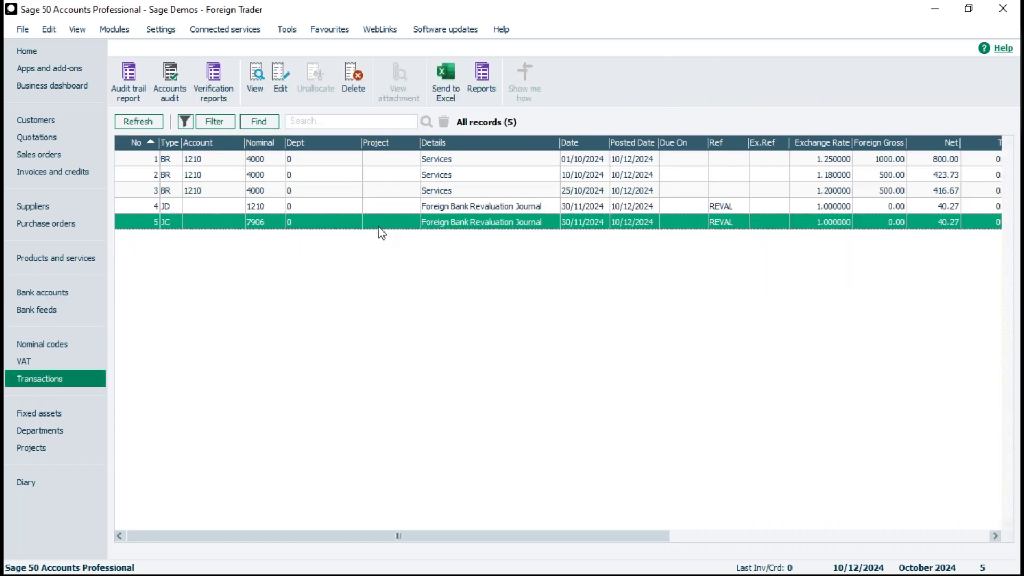
left_click(440, 160)
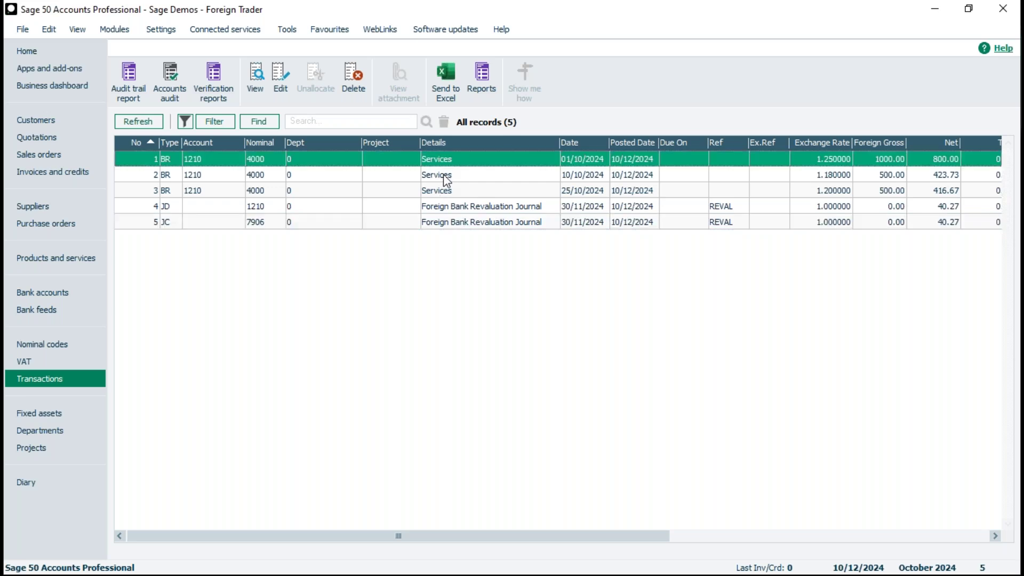
left_click(435, 208)
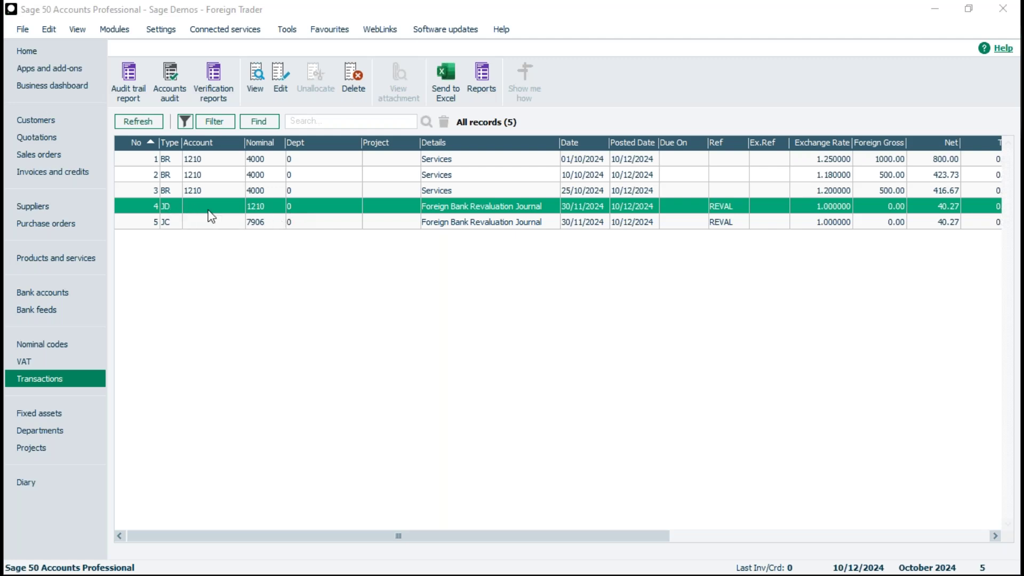
left_click(261, 228)
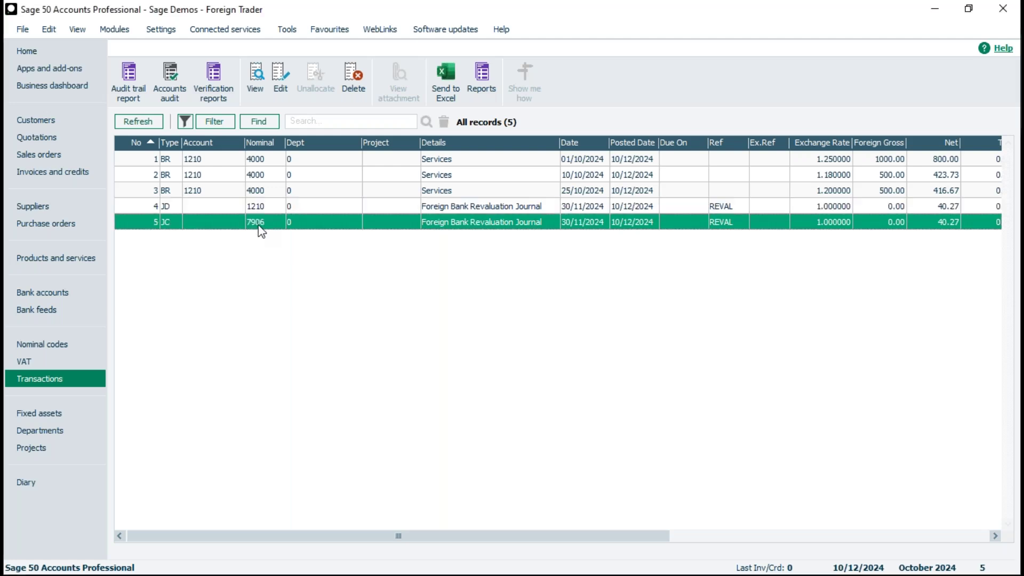